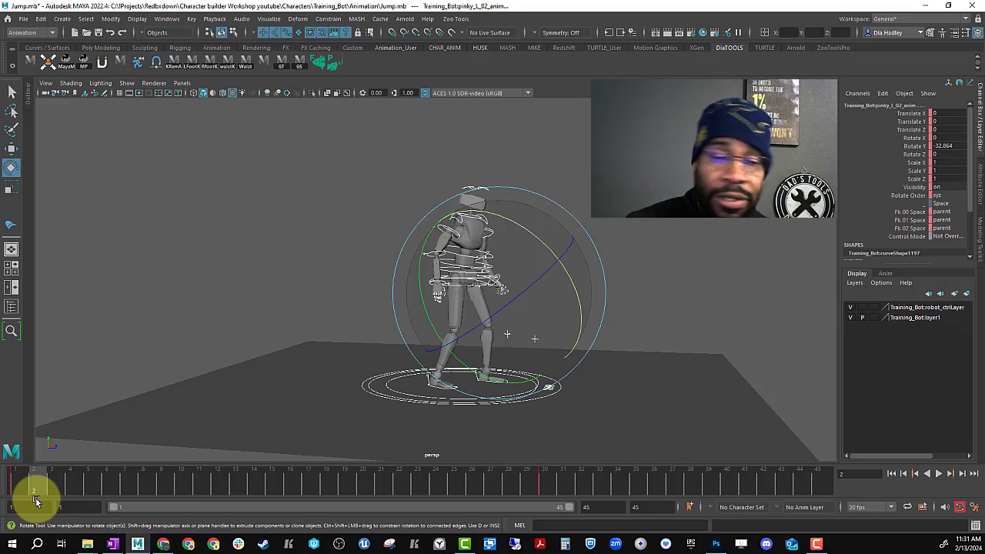
Lower the character's center-of-gravity control at frame 2 to put the body into a crouch.
{"action": "right_click_drag", "start_coordinate": [567, 323], "coordinate": [539, 316], "text": "alt"}
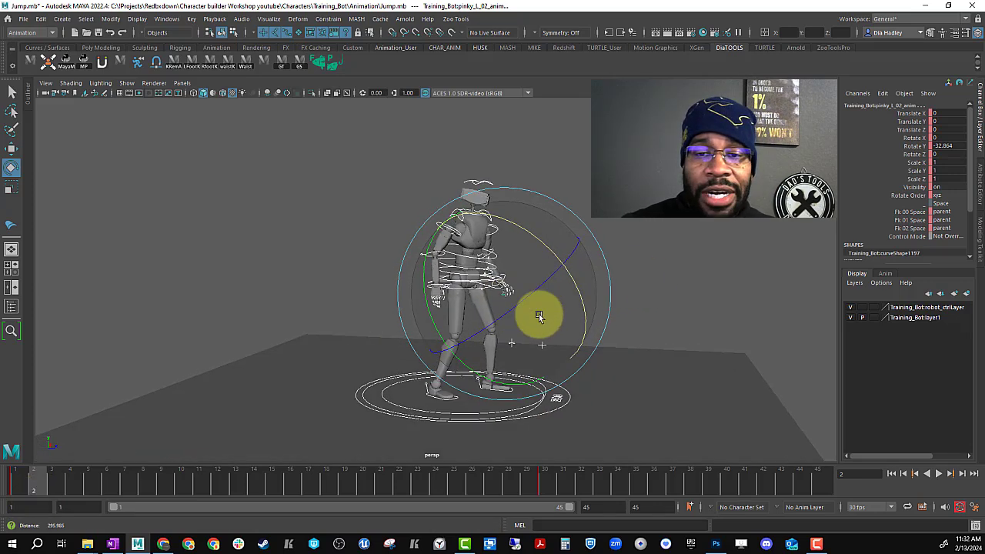
{"action": "left_click_drag", "start_coordinate": [539, 316], "coordinate": [653, 275], "text": "alt"}
{"action": "left_click", "coordinate": [515, 291]}
{"action": "left_click", "coordinate": [516, 291]}
{"action": "left_click_drag", "start_coordinate": [522, 289], "coordinate": [505, 264], "text": "alt"}
{"action": "key", "text": "w"}
{"action": "left_click_drag", "start_coordinate": [501, 220], "coordinate": [487, 259]}
{"action": "left_click", "coordinate": [568, 255]}
{"action": "left_click_drag", "start_coordinate": [567, 255], "coordinate": [493, 319], "text": "alt"}
{"action": "left_click", "coordinate": [496, 318]}
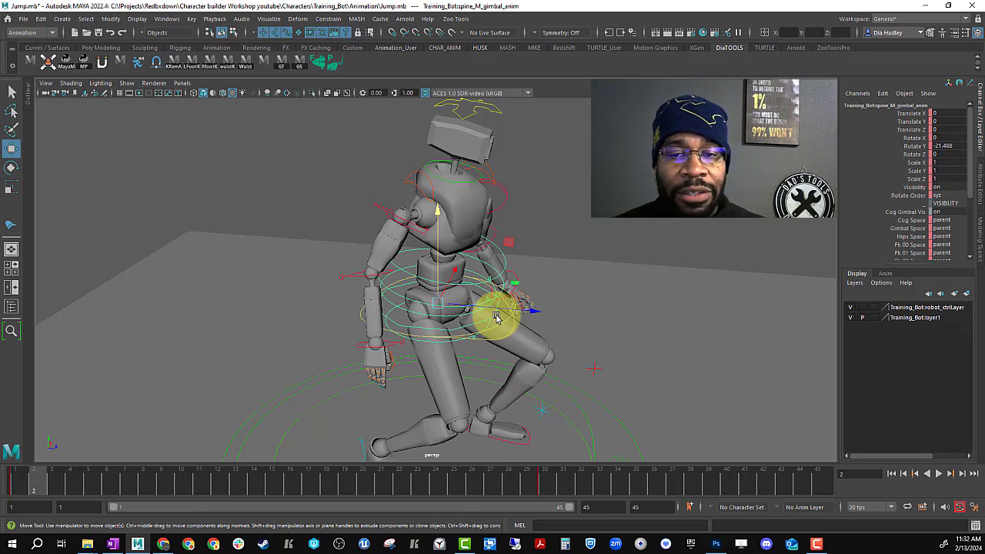
{"action": "left_click_drag", "start_coordinate": [499, 313], "coordinate": [472, 274], "text": "alt"}
{"action": "key", "text": "e"}
{"action": "key", "text": "ctrl+z"}
{"action": "key", "text": "ctrl+z"}
{"action": "key", "text": "ctrl+z"}
{"action": "key", "text": "ctrl+z"}
{"action": "key", "text": "w"}
{"action": "left_click", "coordinate": [483, 264]}
{"action": "left_click", "coordinate": [470, 271]}
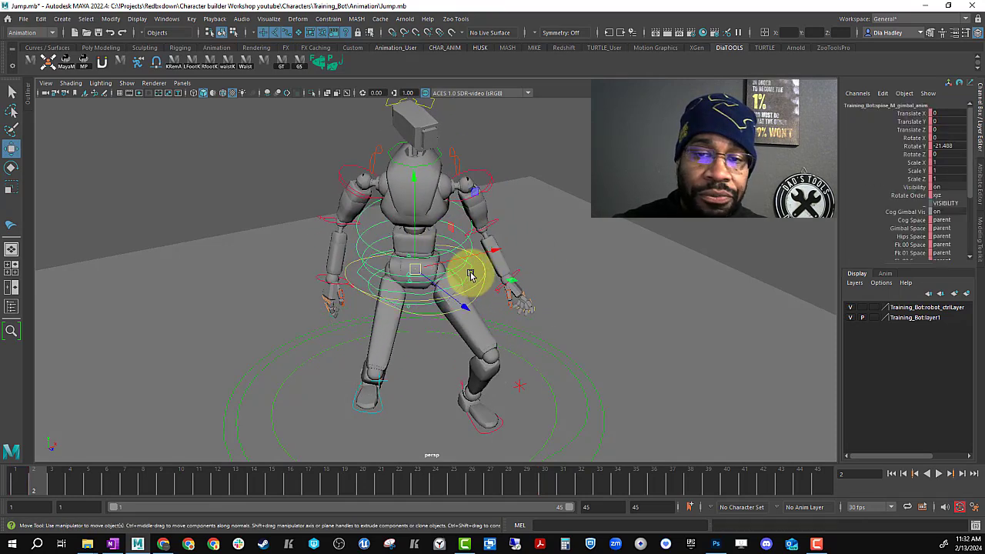
Set the Rotate Y of the waist gimbal control to 0 at frame 2.
{"action": "key", "text": "ctrl+z"}
{"action": "left_click", "coordinate": [942, 145]}
{"action": "middle_click_drag", "start_coordinate": [581, 223], "coordinate": [528, 205]}
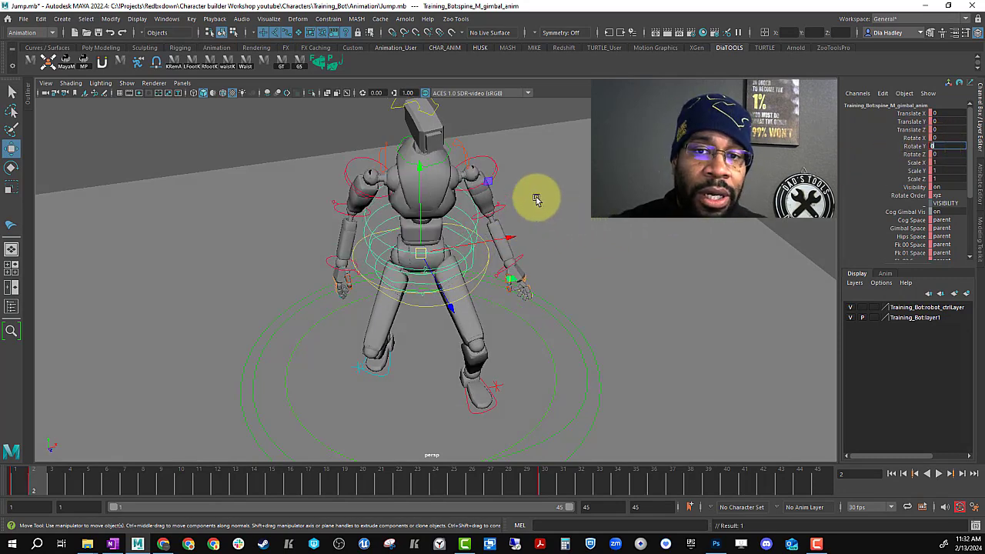
Set Rotate X, Y and Z of the spine controls to 0 at frame 2.
{"action": "left_click", "coordinate": [464, 197]}
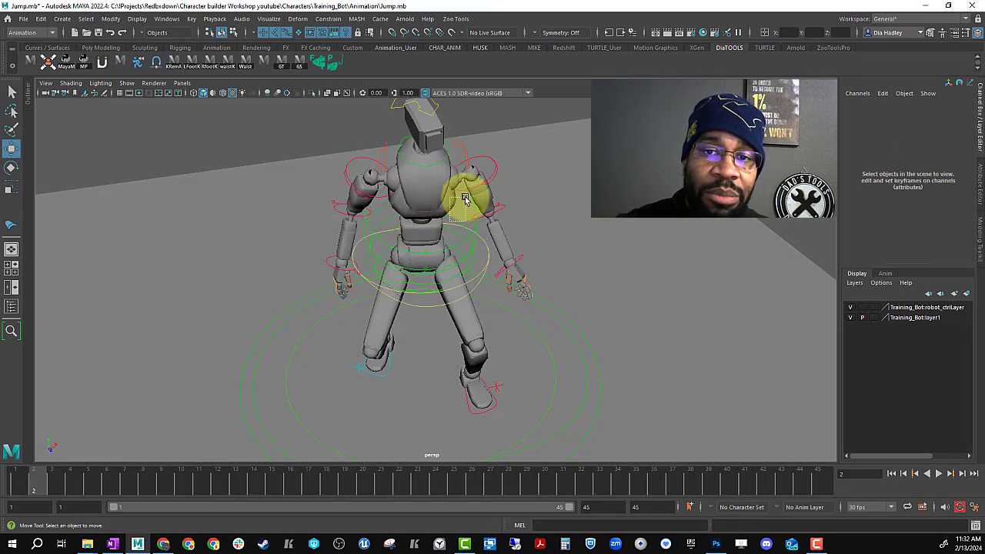
{"action": "left_click", "coordinate": [467, 194]}
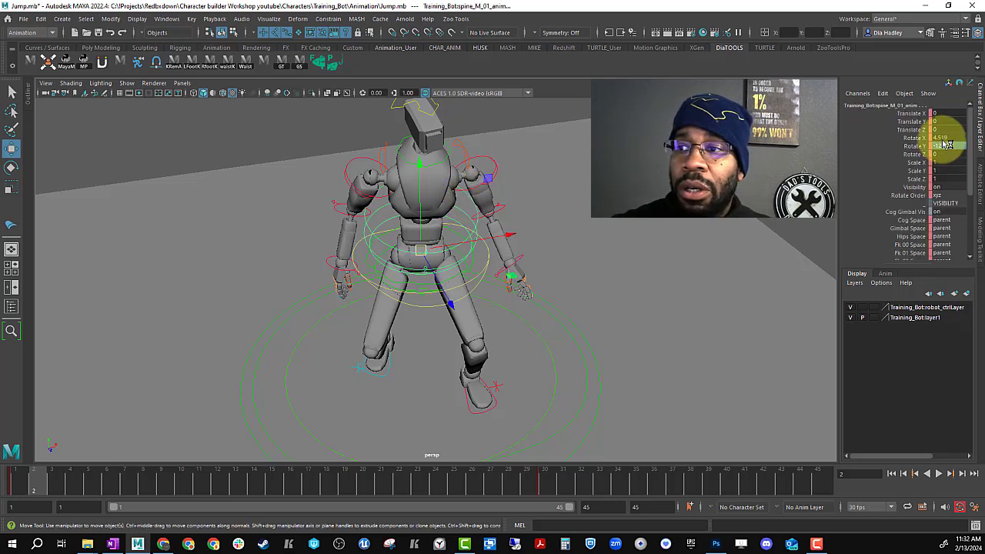
{"action": "left_click_drag", "start_coordinate": [942, 138], "coordinate": [944, 154]}
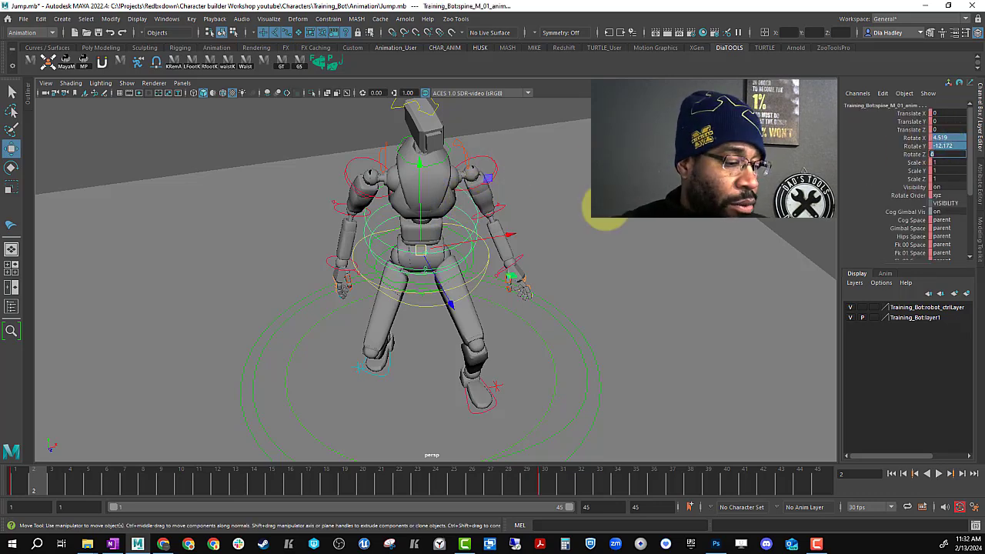
{"action": "middle_click_drag", "start_coordinate": [605, 216], "coordinate": [546, 229]}
Set the hips control's Rotate Y to 0 at frame 2.
{"action": "left_click", "coordinate": [483, 258]}
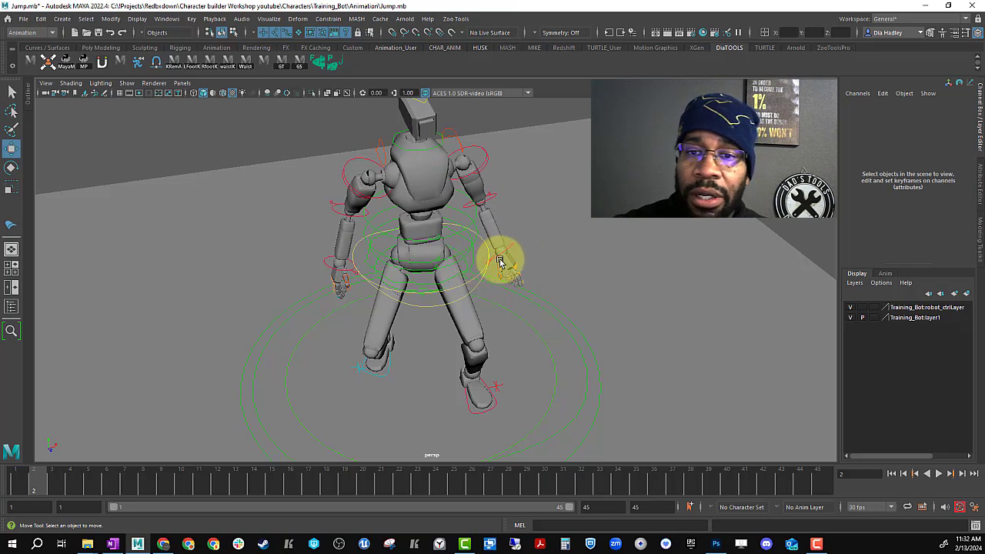
{"action": "left_click", "coordinate": [468, 260]}
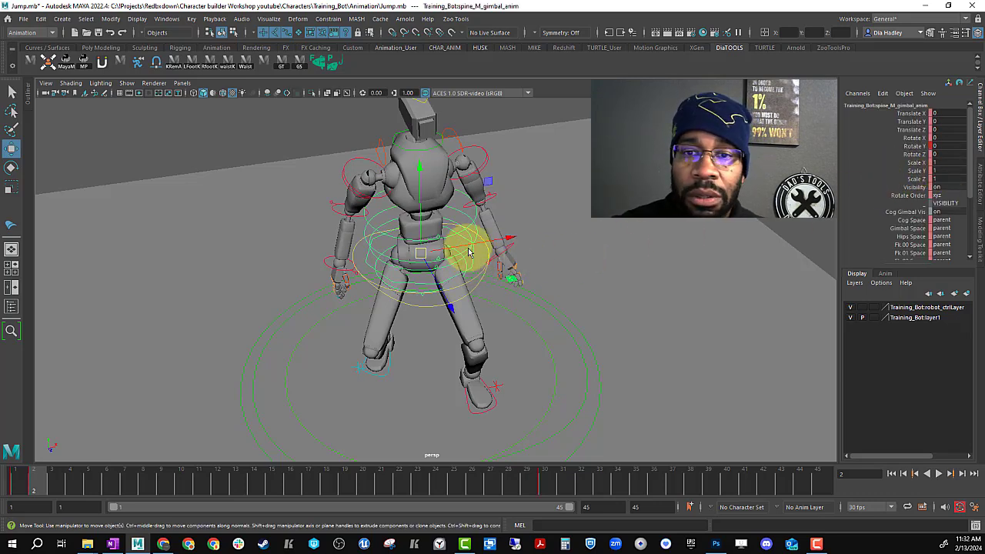
{"action": "left_click_drag", "start_coordinate": [521, 269], "coordinate": [542, 243], "text": "alt"}
{"action": "left_click", "coordinate": [543, 243]}
{"action": "left_click", "coordinate": [428, 288]}
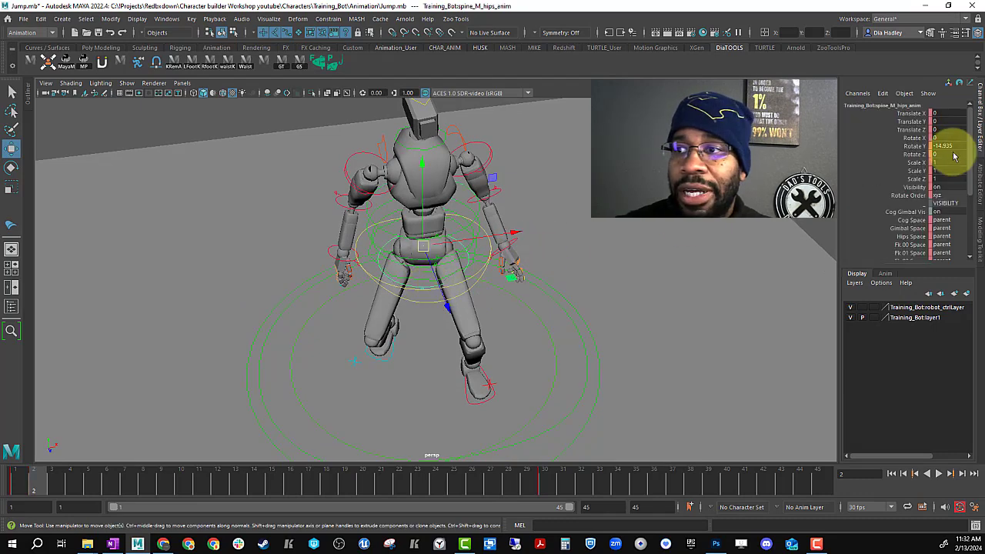
{"action": "type", "text": "0"}
{"action": "key", "text": "Return"}
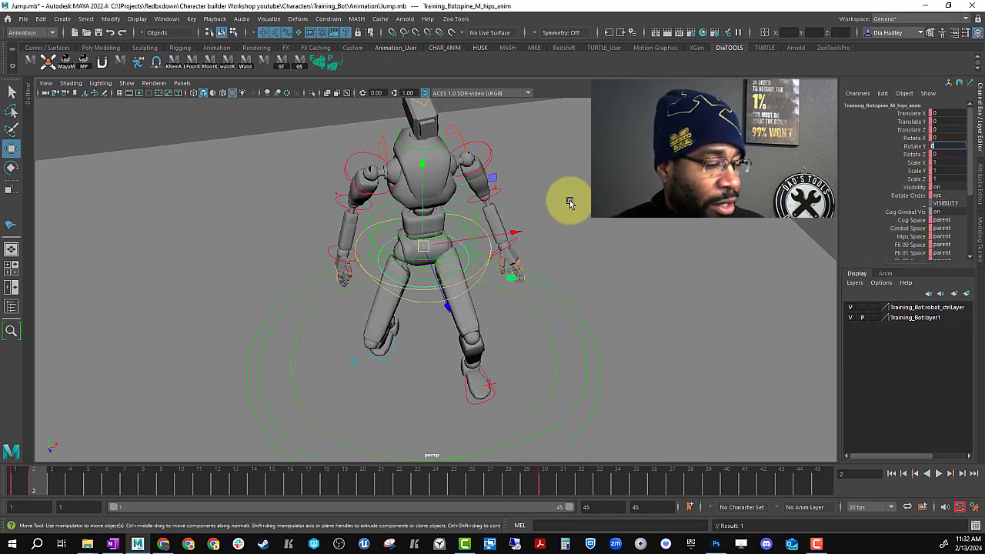
{"action": "left_click_drag", "start_coordinate": [477, 308], "coordinate": [487, 335], "text": "alt"}
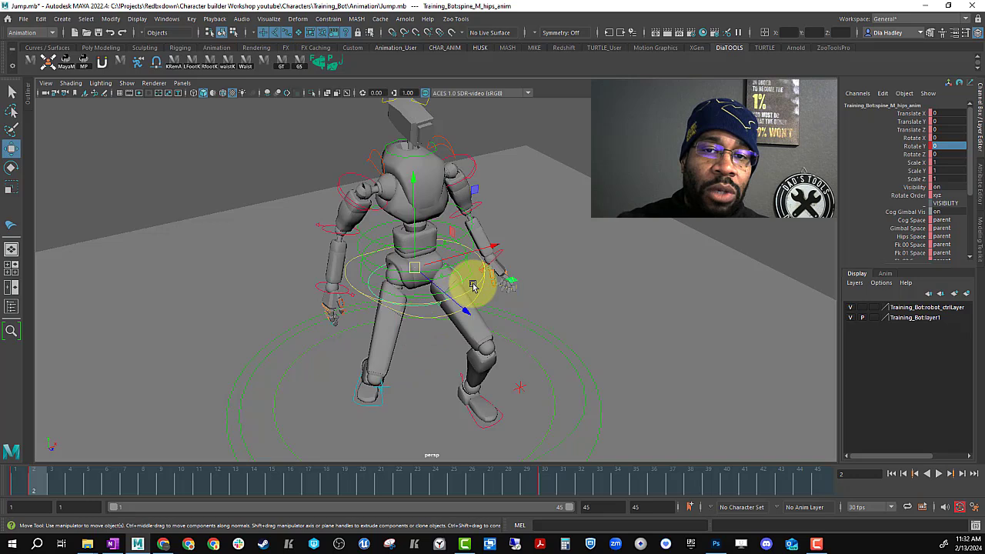
{"action": "left_click_drag", "start_coordinate": [466, 282], "coordinate": [455, 282], "text": "alt"}
{"action": "mouse_move", "coordinate": [455, 319]}
{"action": "left_mouse_down", "text": "alt"}
{"action": "mouse_move", "coordinate": [484, 285]}
{"action": "mouse_move", "coordinate": [457, 334]}
{"action": "left_mouse_up", "text": "alt"}
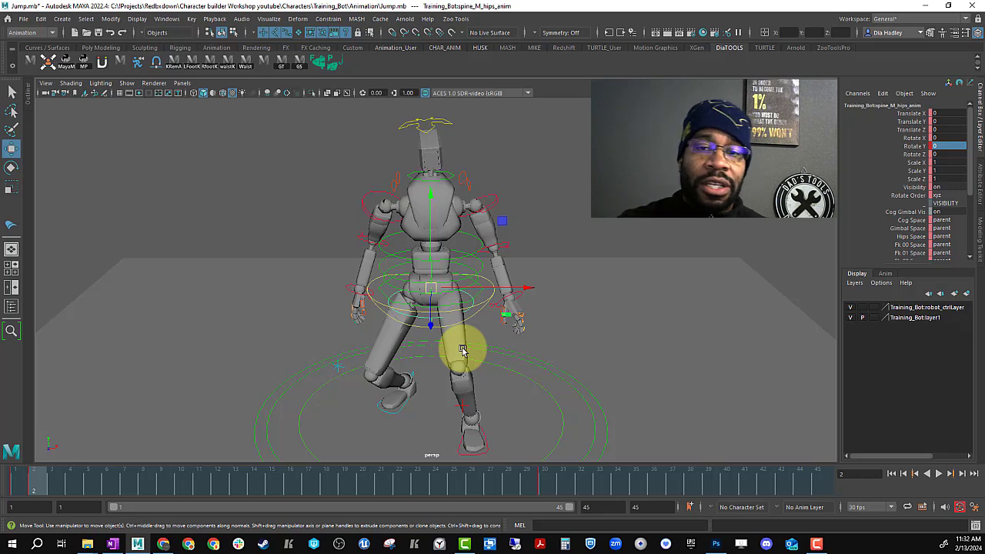
Bend the torso forward at frame 2 by rotating the spine controls to a Rotate X of about 16.8.
{"action": "left_click_drag", "start_coordinate": [458, 310], "coordinate": [534, 297], "text": "alt"}
{"action": "left_click", "coordinate": [560, 269]}
{"action": "left_click_drag", "start_coordinate": [378, 254], "coordinate": [375, 308]}
{"action": "key", "text": "e"}
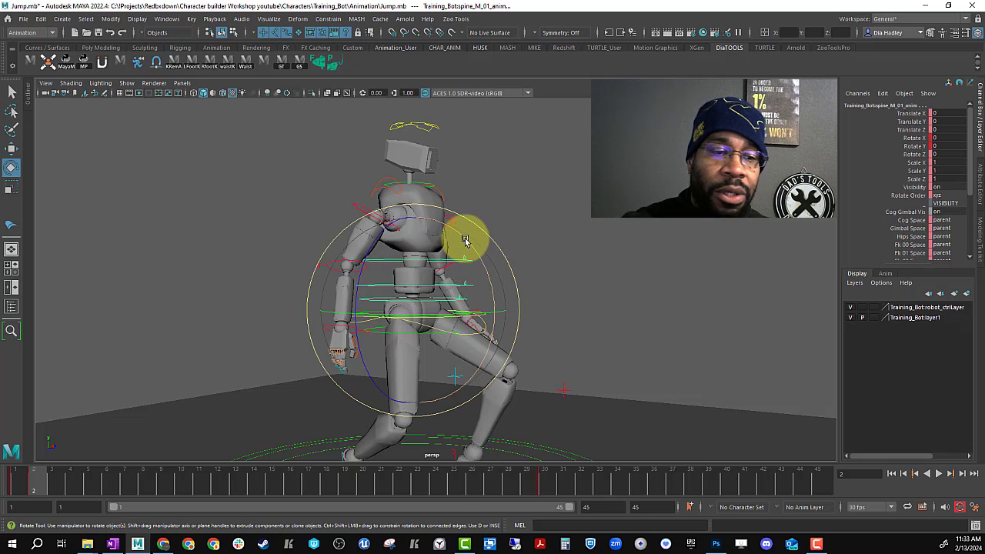
{"action": "right_click_drag", "start_coordinate": [535, 246], "coordinate": [317, 167], "text": "alt"}
{"action": "left_click_drag", "start_coordinate": [316, 169], "coordinate": [537, 383]}
{"action": "left_click_drag", "start_coordinate": [531, 308], "coordinate": [513, 271], "text": "alt"}
{"action": "right_click_drag", "start_coordinate": [512, 271], "coordinate": [634, 295], "text": "alt"}
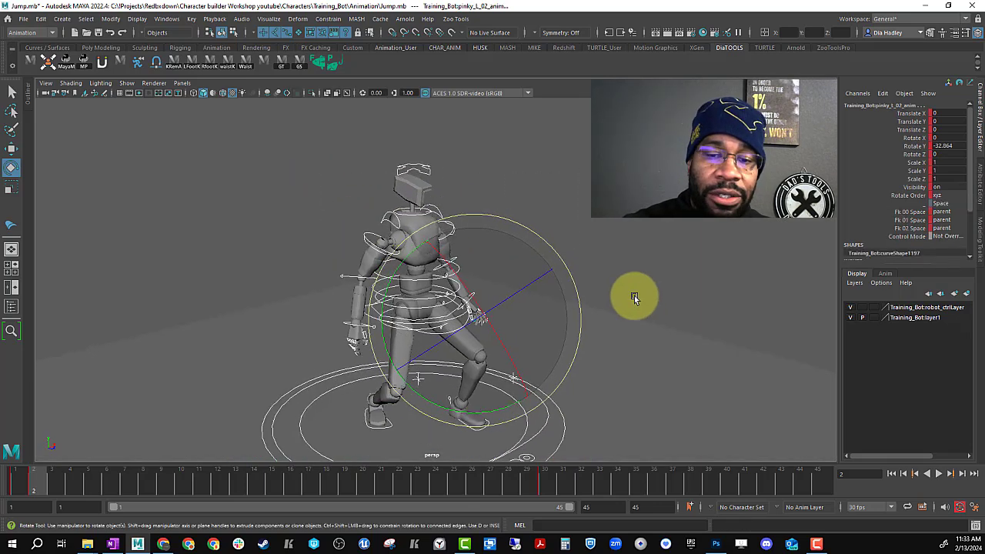
{"action": "left_click", "coordinate": [635, 295]}
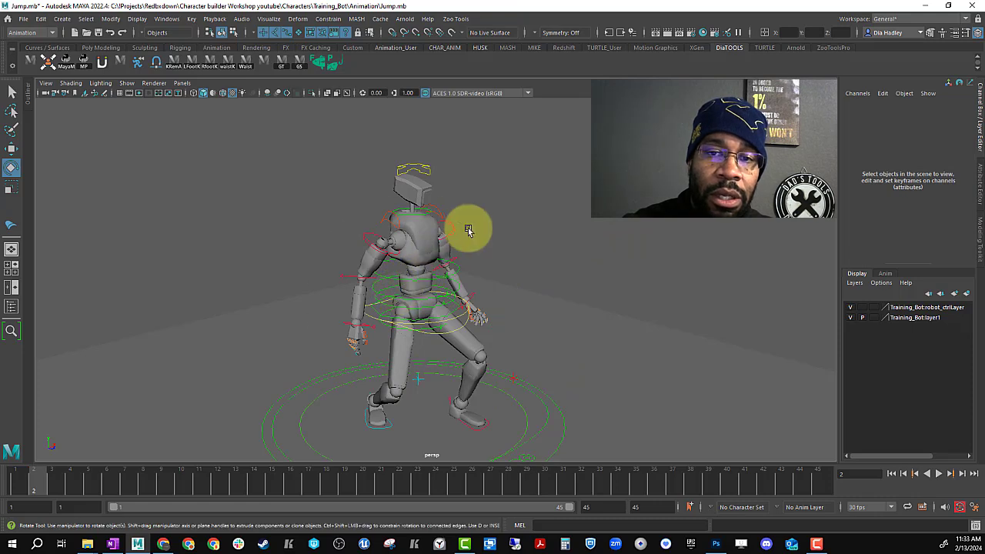
{"action": "left_click", "coordinate": [462, 249]}
{"action": "left_click_drag", "start_coordinate": [462, 249], "coordinate": [526, 269]}
{"action": "left_click_drag", "start_coordinate": [544, 345], "coordinate": [520, 346], "text": "alt"}
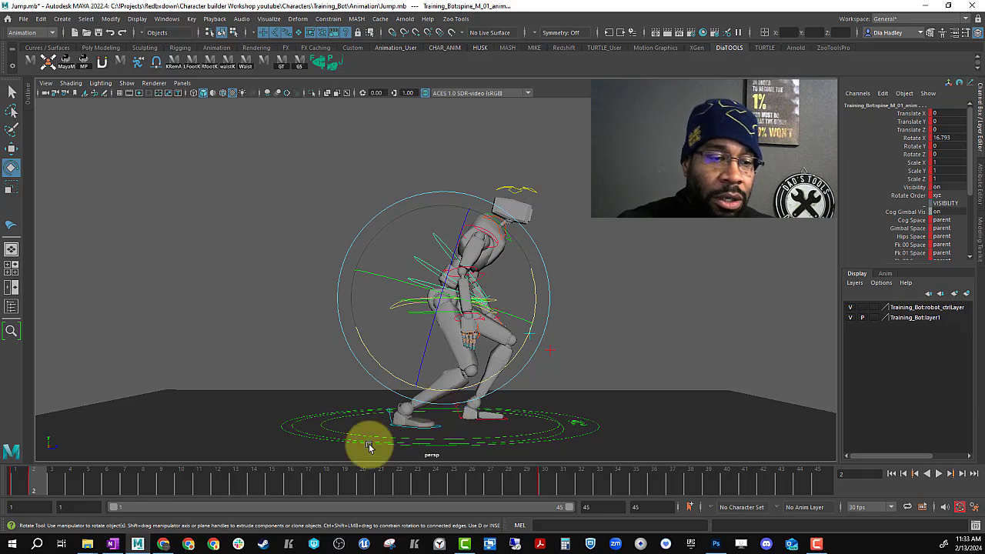
Compare with frame 1 and reposition the center-of-gravity control at frame 2 to about Translate Y -13.1 and Translate Z -7.5.
{"action": "left_click", "coordinate": [17, 485]}
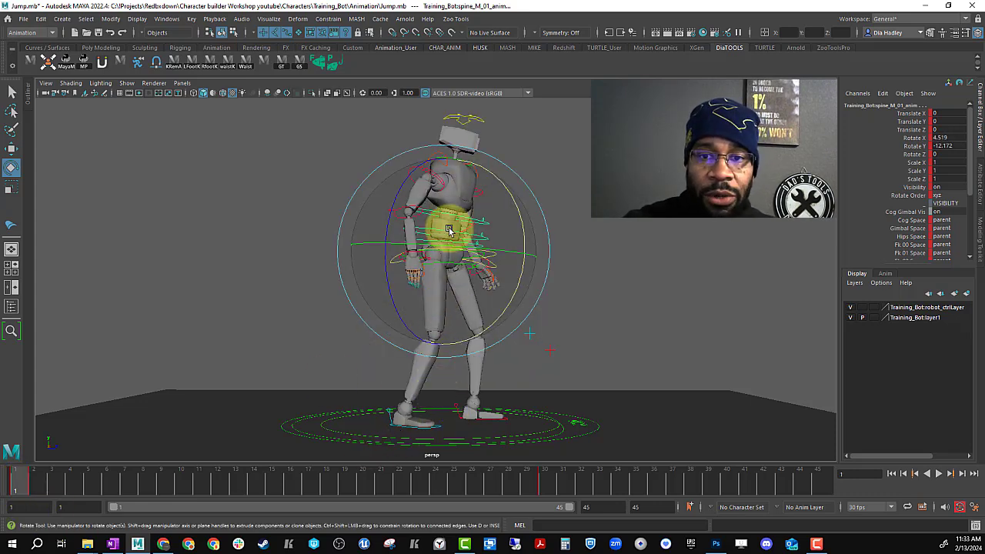
{"action": "left_click_drag", "start_coordinate": [444, 416], "coordinate": [440, 420], "text": "alt"}
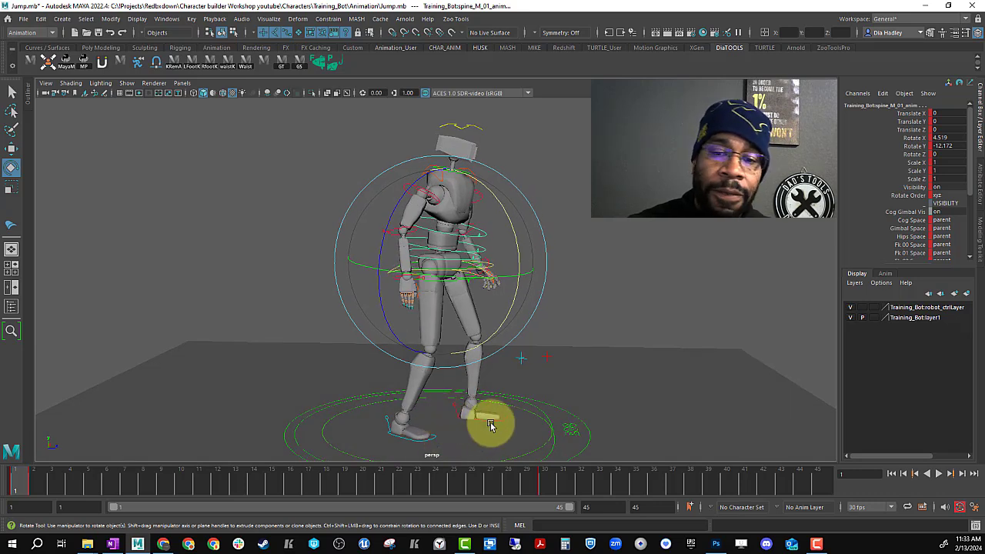
{"action": "left_click", "coordinate": [33, 477]}
{"action": "key", "text": "w"}
{"action": "left_click", "coordinate": [401, 315]}
{"action": "left_click_drag", "start_coordinate": [479, 330], "coordinate": [502, 308], "text": "alt"}
{"action": "left_click", "coordinate": [395, 321]}
{"action": "left_click", "coordinate": [401, 317]}
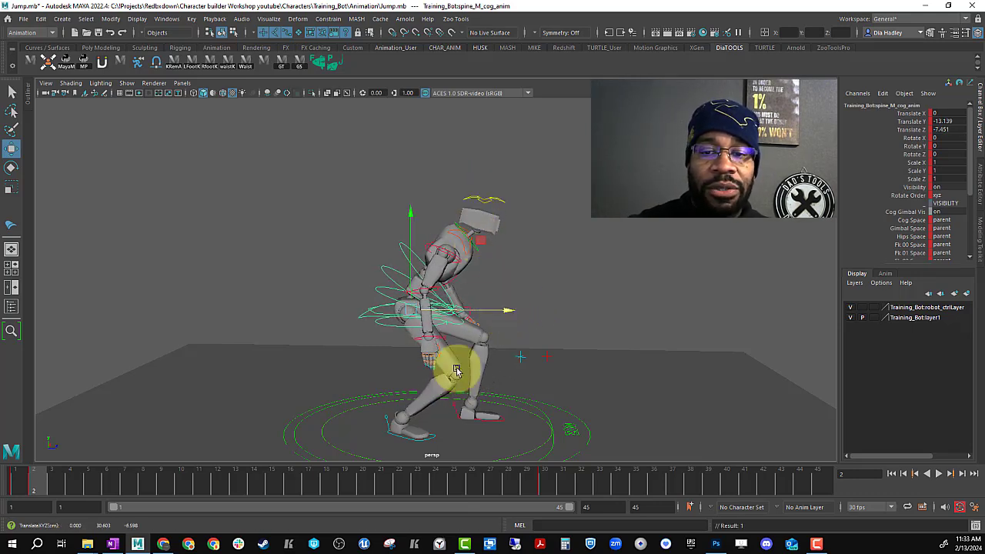
{"action": "left_click_drag", "start_coordinate": [18, 480], "coordinate": [34, 485]}
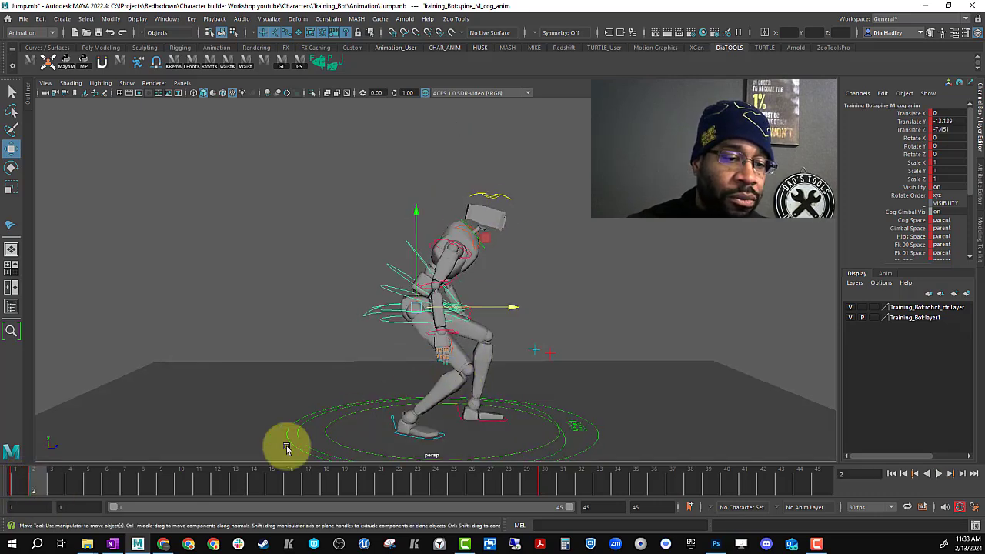
Select all the rig's controls at frame 3 and key them.
{"action": "left_click", "coordinate": [53, 481]}
{"action": "left_click_drag", "start_coordinate": [319, 177], "coordinate": [539, 429]}
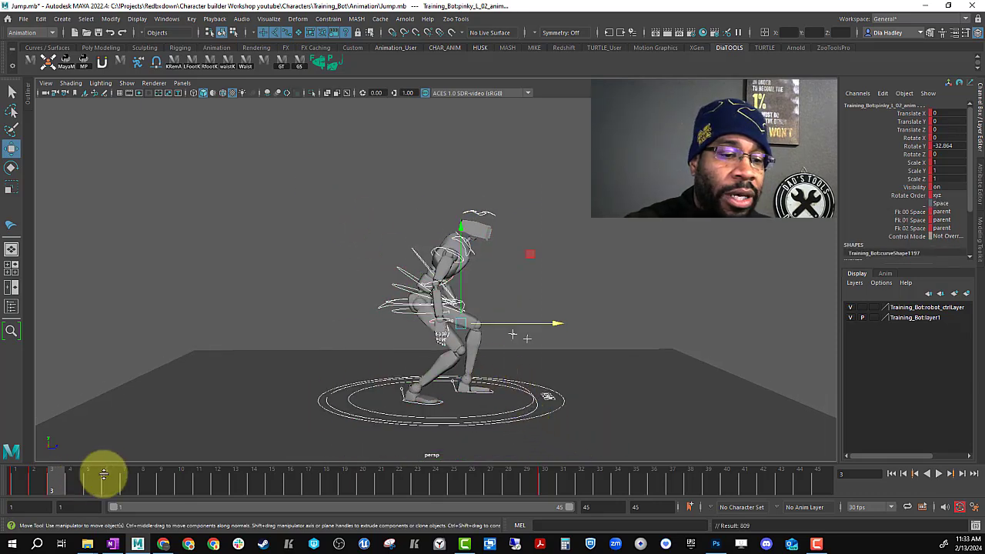
{"action": "left_click_drag", "start_coordinate": [578, 270], "coordinate": [500, 314], "text": "alt"}
{"action": "left_click", "coordinate": [556, 262]}
Raise the center-of-gravity control at frame 3 to a Translate Y of about -0.7 and set its Translate Z to 0.
{"action": "left_click", "coordinate": [384, 305]}
{"action": "left_click_drag", "start_coordinate": [417, 270], "coordinate": [429, 233]}
{"action": "left_click_drag", "start_coordinate": [474, 265], "coordinate": [488, 264]}
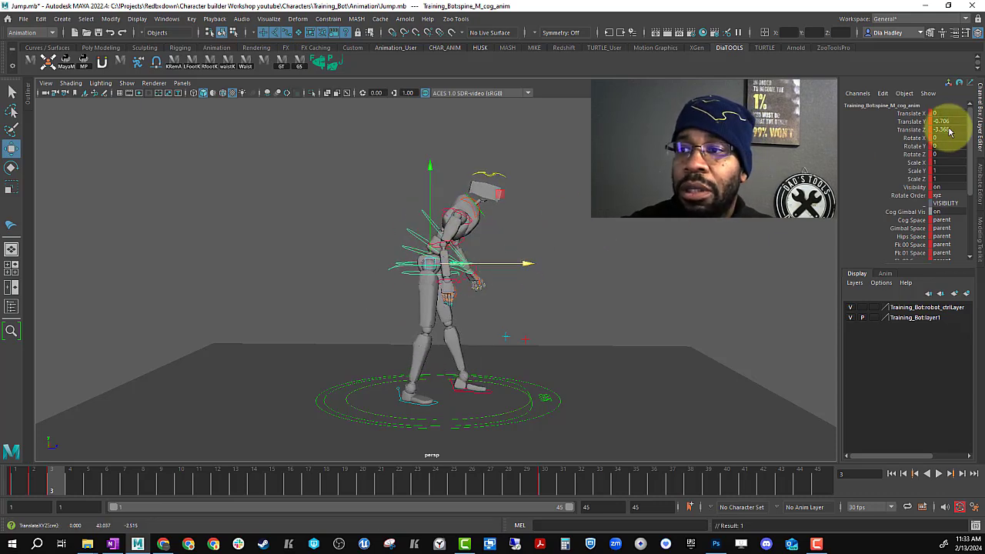
{"action": "type", "text": "0"}
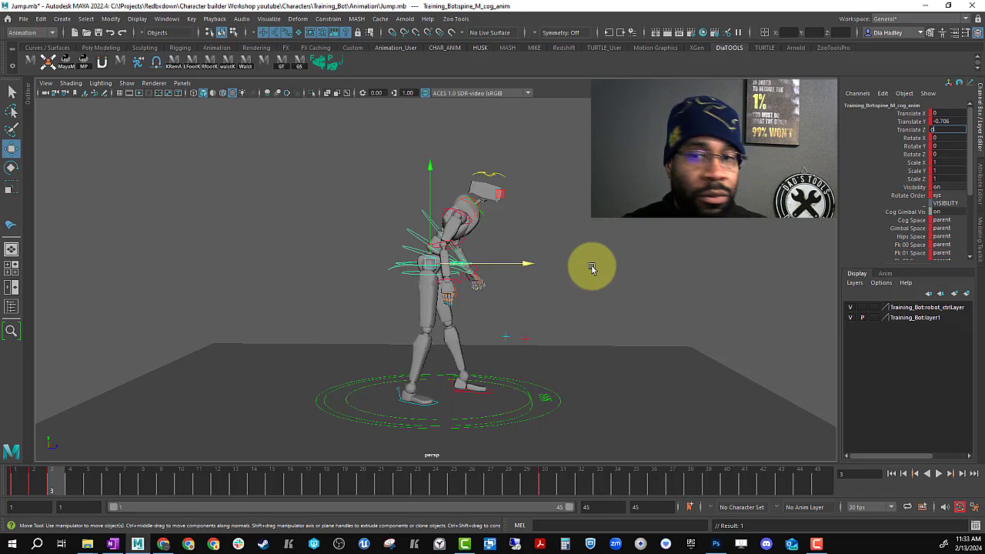
{"action": "key", "text": "Return"}
{"action": "left_click", "coordinate": [547, 220]}
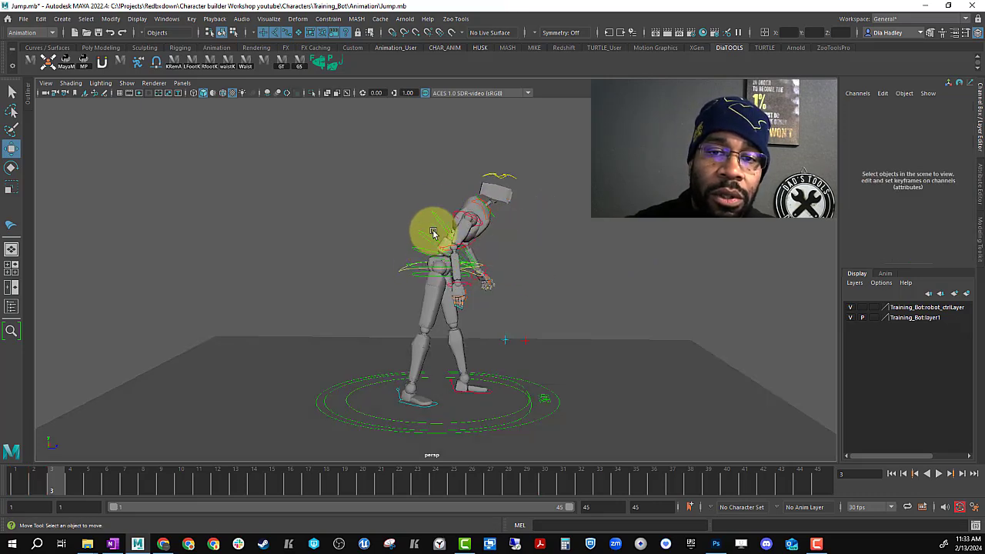
Rotate the spine controls backward at frame 3 to straighten the torso.
{"action": "left_click", "coordinate": [462, 224]}
{"action": "key", "text": "e"}
{"action": "left_click_drag", "start_coordinate": [462, 224], "coordinate": [542, 188]}
{"action": "key", "text": "w"}
{"action": "left_click", "coordinate": [434, 249]}
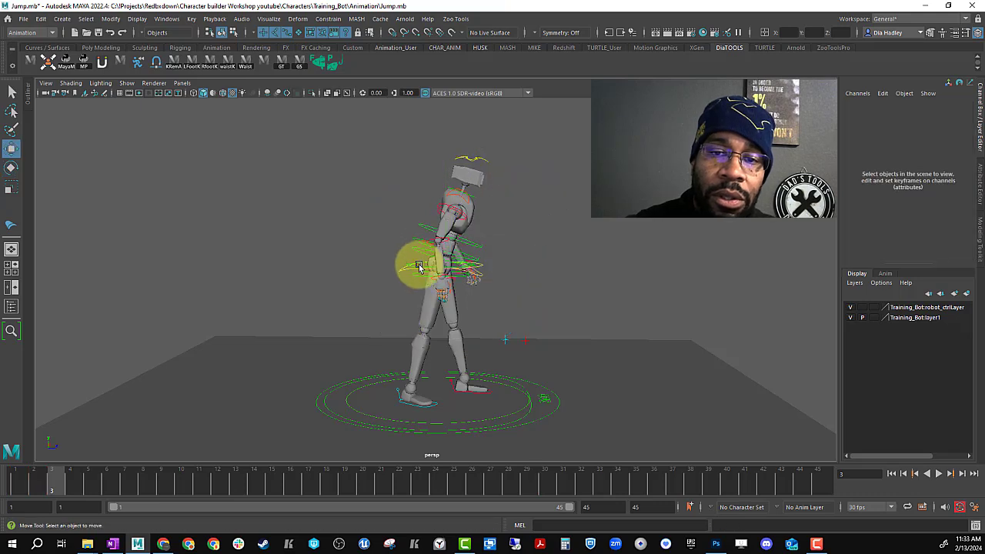
{"action": "left_click", "coordinate": [418, 266]}
{"action": "left_click_drag", "start_coordinate": [418, 266], "coordinate": [432, 279], "text": "alt"}
{"action": "left_click", "coordinate": [409, 266]}
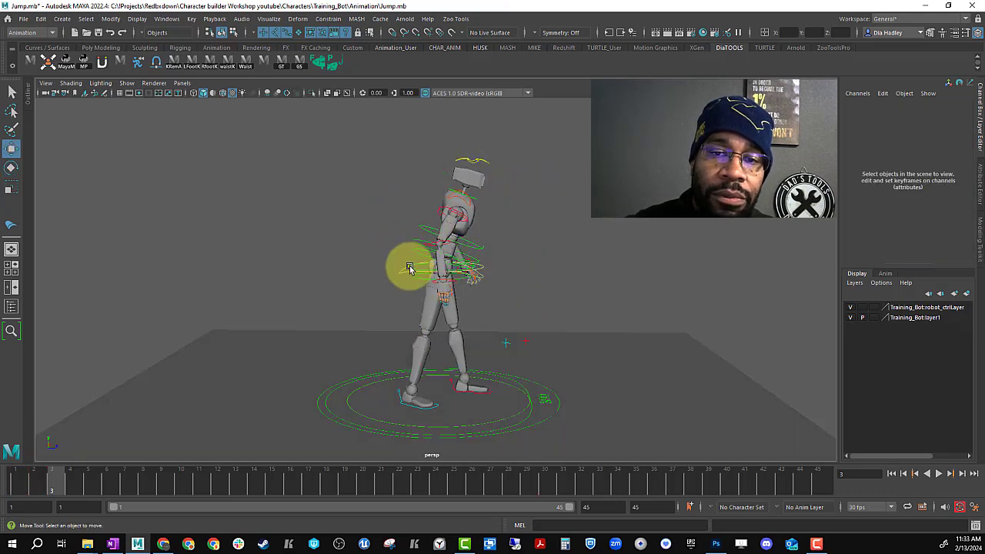
{"action": "left_click", "coordinate": [468, 257]}
{"action": "left_click_drag", "start_coordinate": [488, 226], "coordinate": [503, 190], "text": "alt"}
Tilt the head control at frame 3 to adjust where the character looks.
{"action": "left_click", "coordinate": [426, 248]}
{"action": "key", "text": "e"}
{"action": "left_click", "coordinate": [469, 152]}
{"action": "left_click_drag", "start_coordinate": [471, 154], "coordinate": [502, 181]}
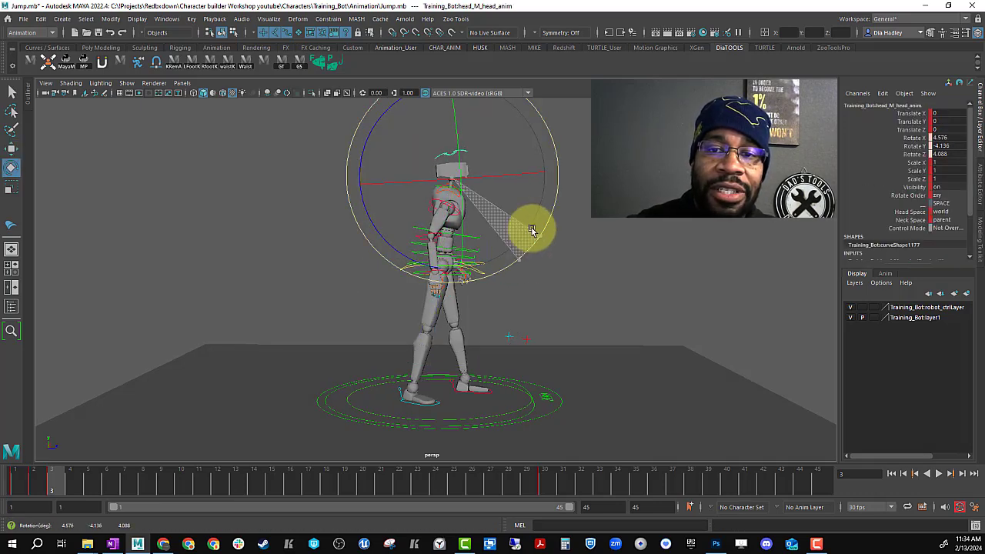
Rotate the right and left shoulder FK controls at frame 3 to pose the upper arms.
{"action": "left_click", "coordinate": [455, 209]}
{"action": "key", "text": "w"}
{"action": "left_click_drag", "start_coordinate": [523, 263], "coordinate": [424, 206], "text": "alt"}
{"action": "key", "text": "e"}
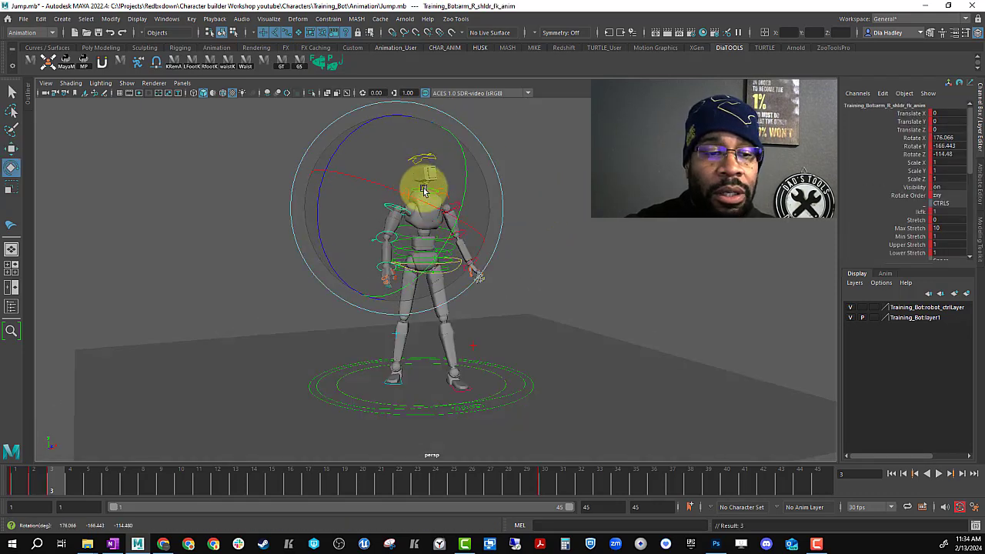
{"action": "key", "text": "w"}
{"action": "left_click", "coordinate": [455, 202]}
{"action": "left_click", "coordinate": [461, 206]}
{"action": "left_click_drag", "start_coordinate": [479, 207], "coordinate": [457, 188], "text": "alt"}
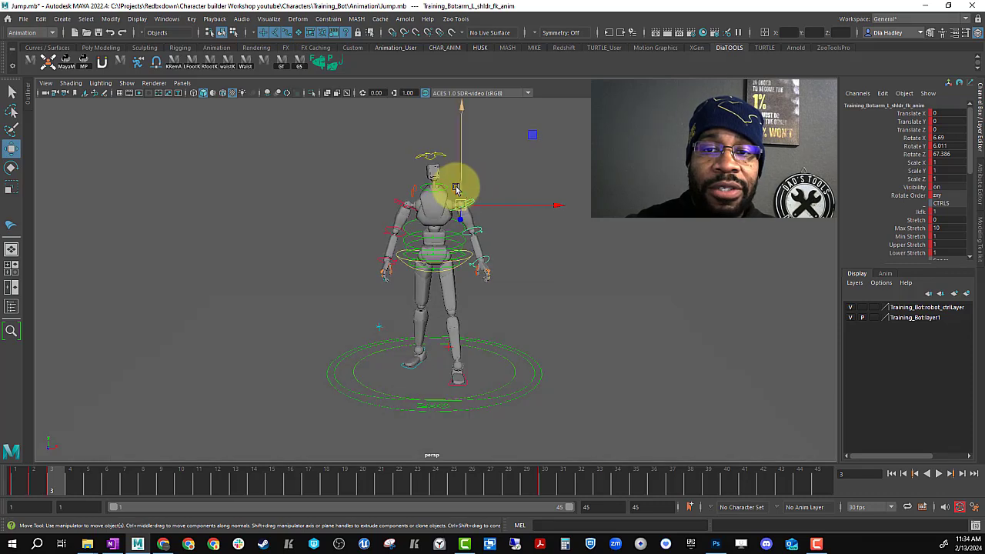
Rotate the left and right clavicle controls at frame 3, with the right one at a Rotate Z of about -32.3.
{"action": "left_click", "coordinate": [457, 189]}
{"action": "key", "text": "e"}
{"action": "left_click_drag", "start_coordinate": [473, 116], "coordinate": [456, 151]}
{"action": "key", "text": "w"}
{"action": "left_click", "coordinate": [413, 190]}
{"action": "key", "text": "e"}
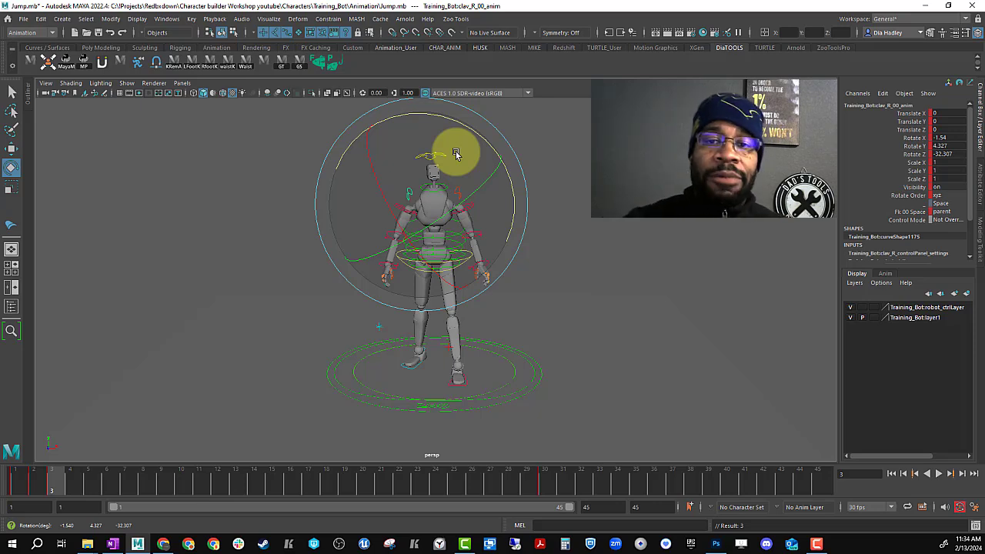
{"action": "left_click_drag", "start_coordinate": [495, 236], "coordinate": [524, 226], "text": "alt"}
Refine the left and right upper-arm rotations at frame 3, with the right shoulder FK control at a Rotate Z of about -100.4.
{"action": "left_click", "coordinate": [551, 197]}
{"action": "left_click", "coordinate": [471, 204]}
{"action": "left_click_drag", "start_coordinate": [478, 202], "coordinate": [538, 158], "text": "alt"}
{"action": "key", "text": "w"}
{"action": "left_click", "coordinate": [412, 206]}
{"action": "left_click_drag", "start_coordinate": [422, 206], "coordinate": [476, 293], "text": "alt"}
{"action": "key", "text": "e"}
Raise the center-of-gravity control at frame 3 to a Translate Y of about 1.6.
{"action": "key", "text": "w"}
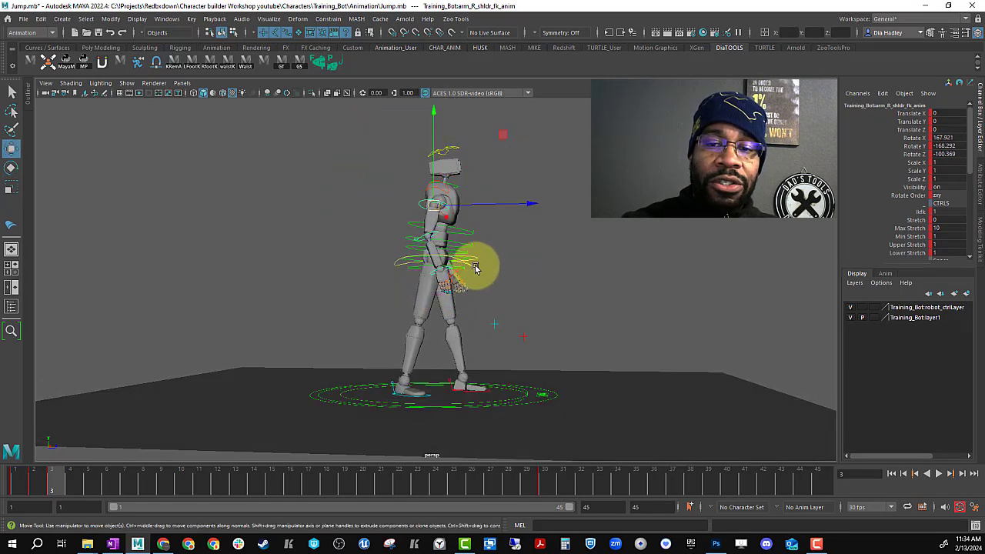
{"action": "left_click", "coordinate": [449, 238]}
{"action": "left_click_drag", "start_coordinate": [449, 238], "coordinate": [437, 227]}
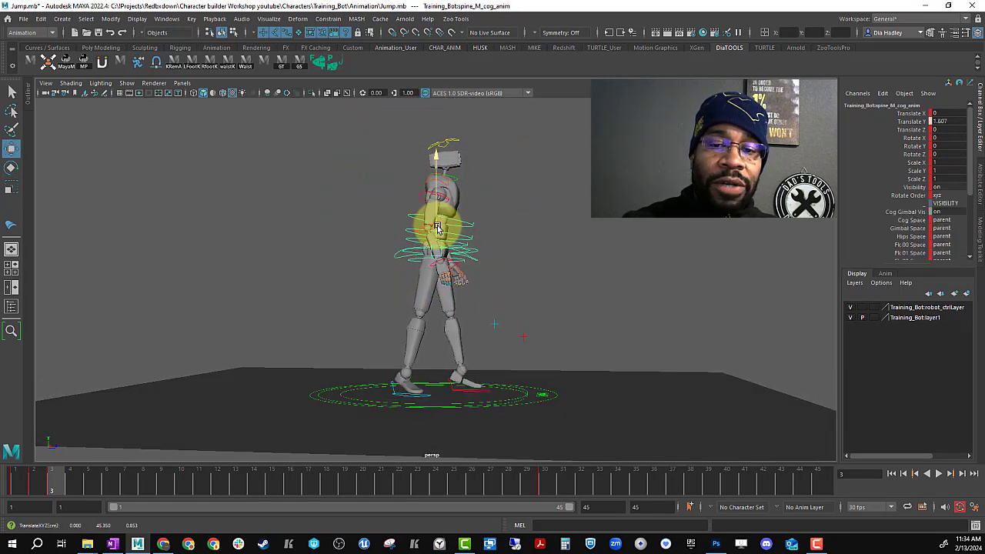
Pitch the right foot IK control to a Rotate X of about 32.5 and lift it to a Translate Y of about 2.7.
{"action": "left_click", "coordinate": [419, 388]}
{"action": "key", "text": "e"}
{"action": "left_click_drag", "start_coordinate": [433, 335], "coordinate": [405, 343]}
{"action": "key", "text": "w"}
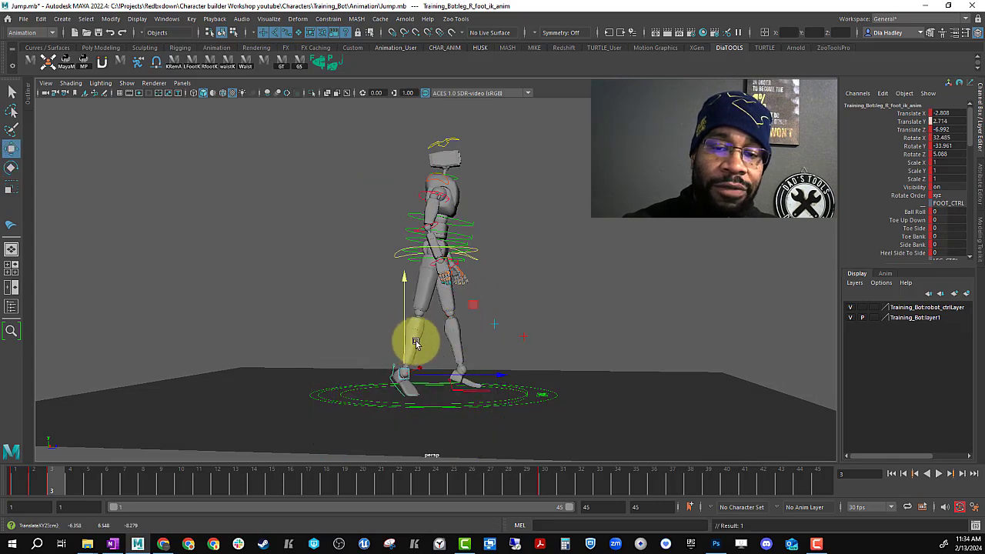
Pitch the left foot IK control to a Rotate X of about 34 and lift it to a Translate Y of about 3.2.
{"action": "left_click", "coordinate": [473, 391]}
{"action": "key", "text": "e"}
{"action": "left_click_drag", "start_coordinate": [503, 295], "coordinate": [462, 331]}
{"action": "key", "text": "w"}
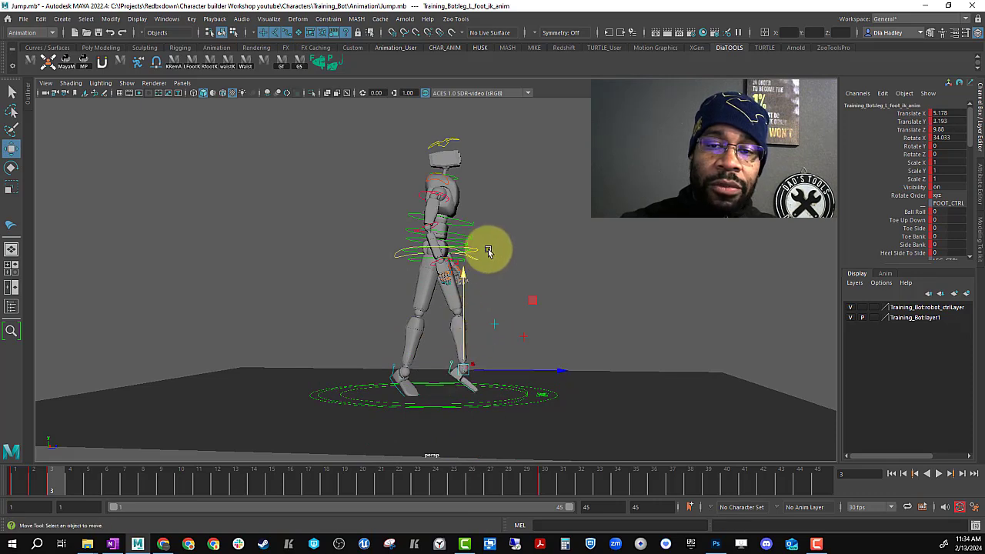
Turn the right foot IK control at frame 3 to a Rotate Y of about -33.5.
{"action": "left_click", "coordinate": [478, 252]}
{"action": "left_click_drag", "start_coordinate": [438, 222], "coordinate": [451, 319]}
{"action": "left_click", "coordinate": [402, 367]}
{"action": "left_click", "coordinate": [411, 372]}
{"action": "key", "text": "e"}
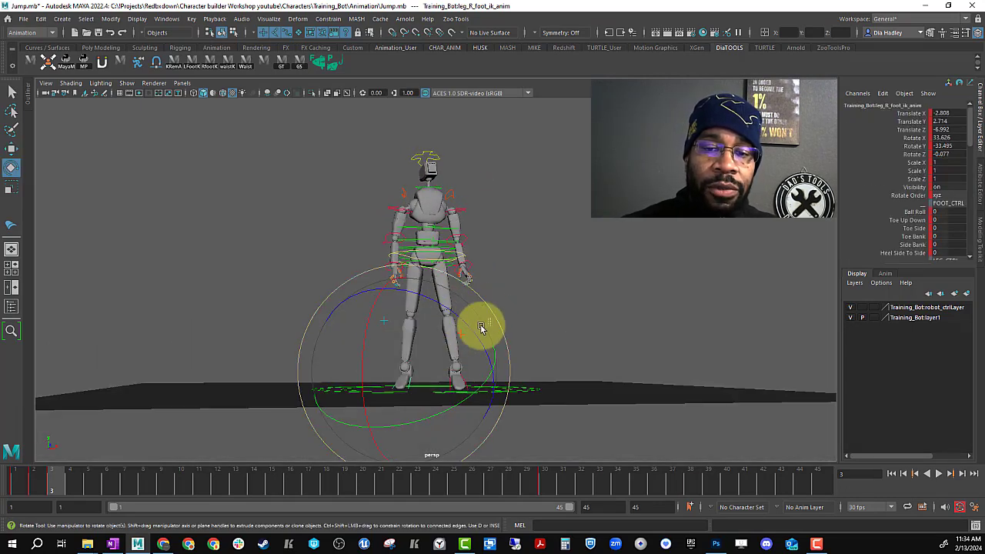
{"action": "left_click", "coordinate": [414, 372]}
{"action": "key", "text": "w"}
Reposition the right foot IK control and raise the left foot IK control to a Translate Y of about 4.4 at frame 3.
{"action": "left_click", "coordinate": [414, 371]}
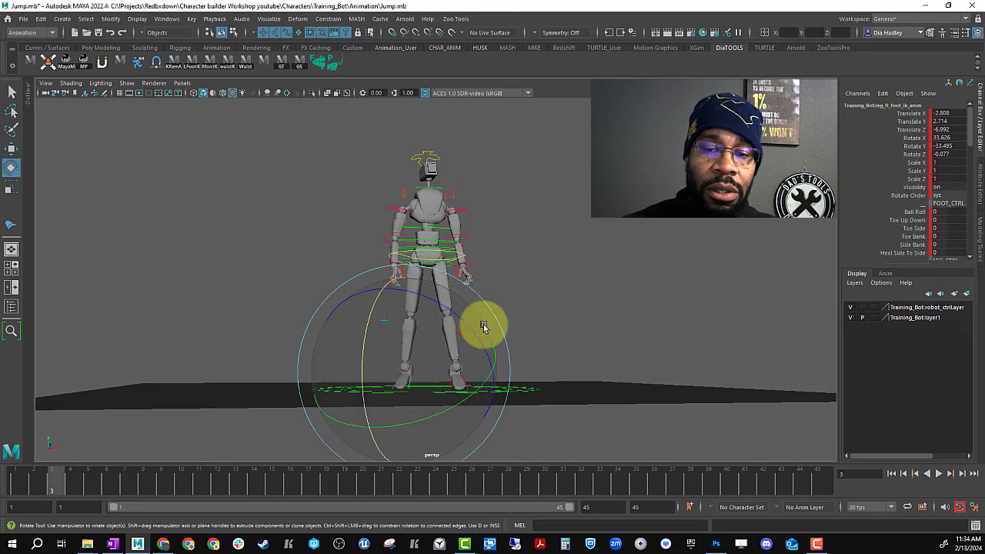
{"action": "key", "text": "w"}
{"action": "left_click_drag", "start_coordinate": [412, 369], "coordinate": [398, 346]}
{"action": "left_click", "coordinate": [452, 385]}
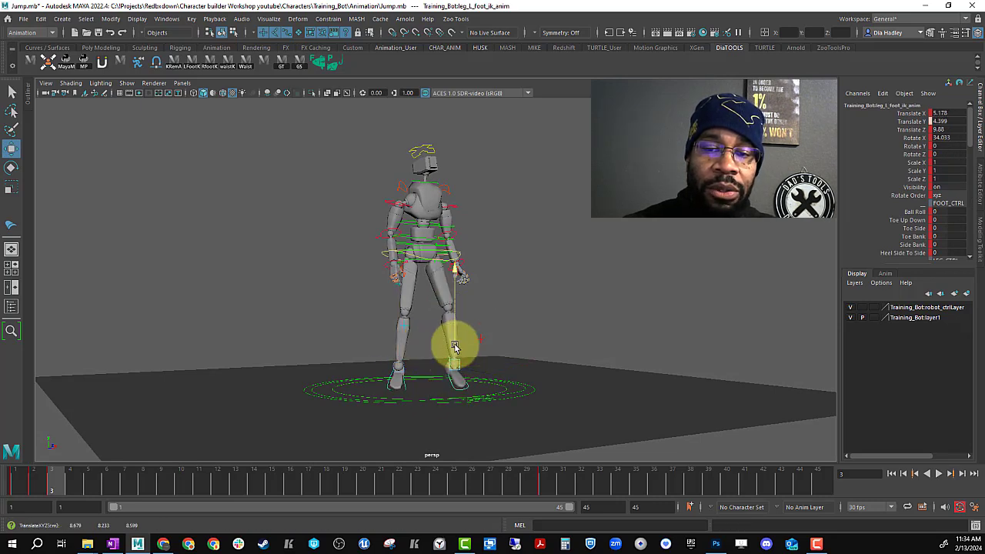
{"action": "left_click_drag", "start_coordinate": [465, 351], "coordinate": [520, 340], "text": "alt"}
Rotate the right elbow FK control at frame 3 to a Rotate Z of about -9.8.
{"action": "left_click", "coordinate": [425, 228]}
{"action": "key", "text": "e"}
{"action": "left_click_drag", "start_coordinate": [501, 220], "coordinate": [443, 173]}
{"action": "key", "text": "w"}
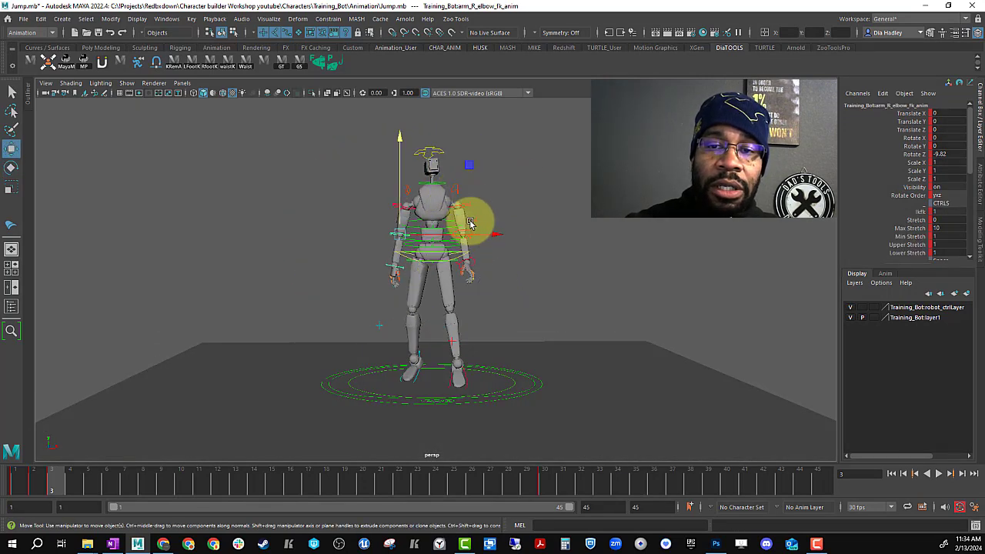
Adjust the left arm at frame 3, rotating the left shoulder FK control to a Rotate Z of about 85.5.
{"action": "left_click", "coordinate": [473, 224]}
{"action": "key", "text": "e"}
{"action": "mouse_move", "coordinate": [492, 231]}
{"action": "left_mouse_down", "text": "alt"}
{"action": "mouse_move", "coordinate": [451, 213]}
{"action": "mouse_move", "coordinate": [431, 226]}
{"action": "mouse_move", "coordinate": [492, 219]}
{"action": "left_mouse_up", "text": "alt"}
{"action": "left_click", "coordinate": [481, 209]}
{"action": "key", "text": "w"}
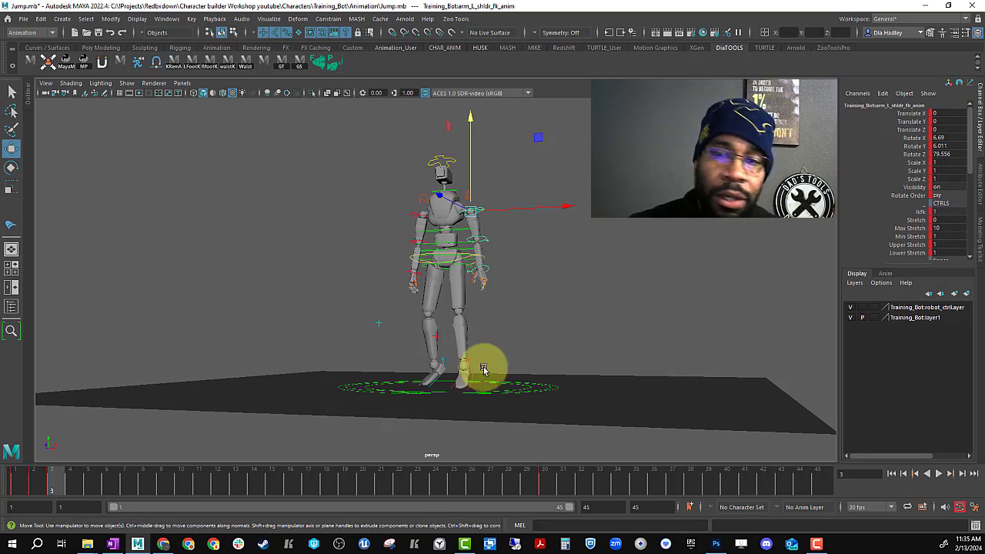
{"action": "left_click_drag", "start_coordinate": [488, 255], "coordinate": [508, 257], "text": "alt"}
{"action": "key", "text": "e"}
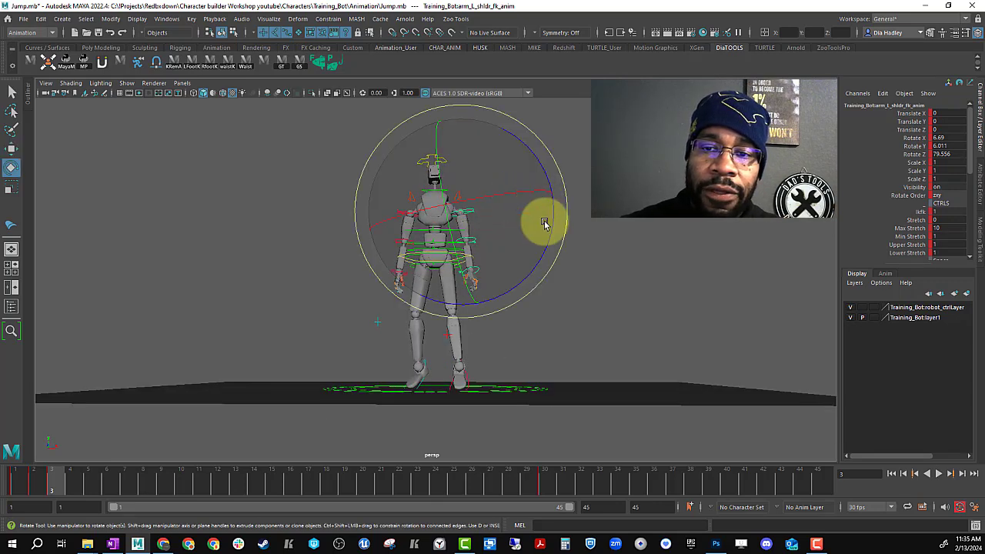
{"action": "left_click_drag", "start_coordinate": [546, 220], "coordinate": [540, 257]}
{"action": "left_click", "coordinate": [403, 216]}
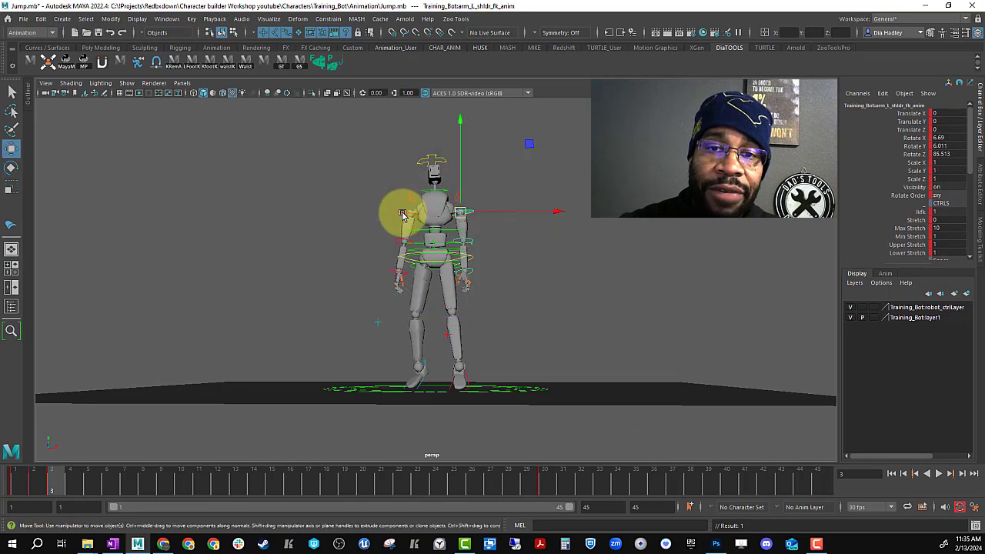
Key all the rig controls at frame 3 and move to frame 4.
{"action": "left_click_drag", "start_coordinate": [322, 227], "coordinate": [508, 282]}
{"action": "left_click_drag", "start_coordinate": [273, 168], "coordinate": [558, 389]}
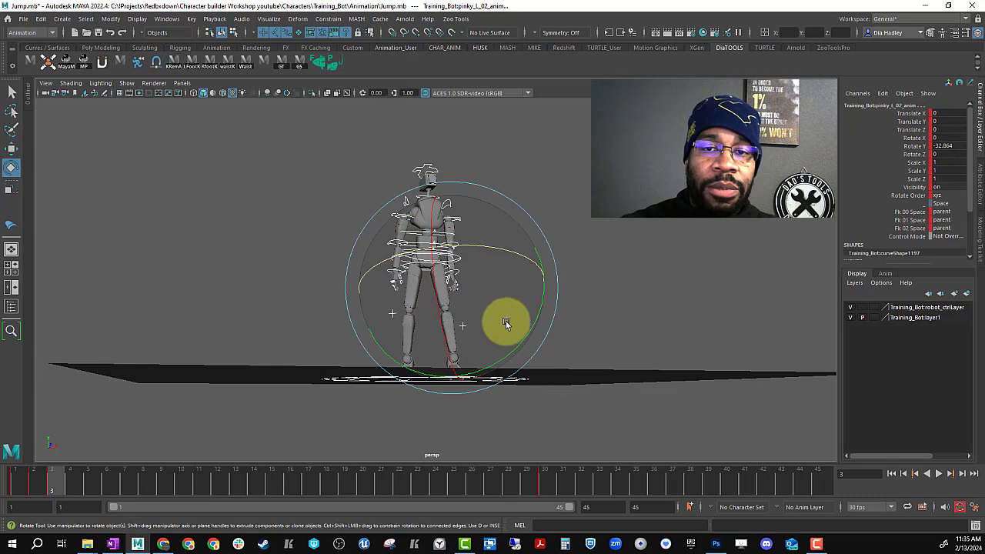
{"action": "left_click_drag", "start_coordinate": [505, 323], "coordinate": [398, 413], "text": "alt"}
{"action": "left_click", "coordinate": [64, 485]}
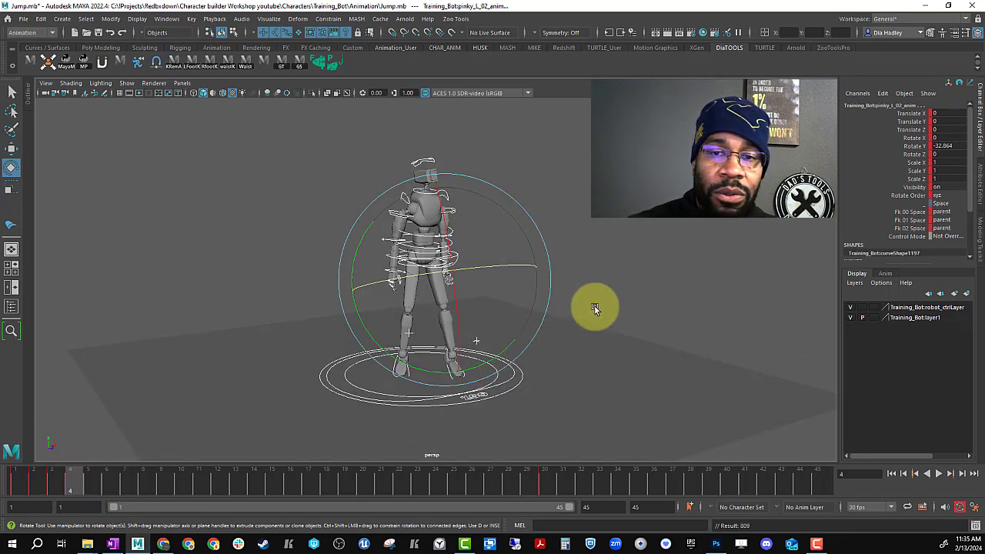
Raise the center-of-gravity control at frame 4 to a Translate Y of about 26.3.
{"action": "left_click", "coordinate": [521, 274]}
{"action": "left_click", "coordinate": [455, 262]}
{"action": "middle_click_drag", "start_coordinate": [456, 265], "coordinate": [473, 331], "text": "alt"}
{"action": "key", "text": "w"}
{"action": "left_click_drag", "start_coordinate": [413, 230], "coordinate": [407, 156]}
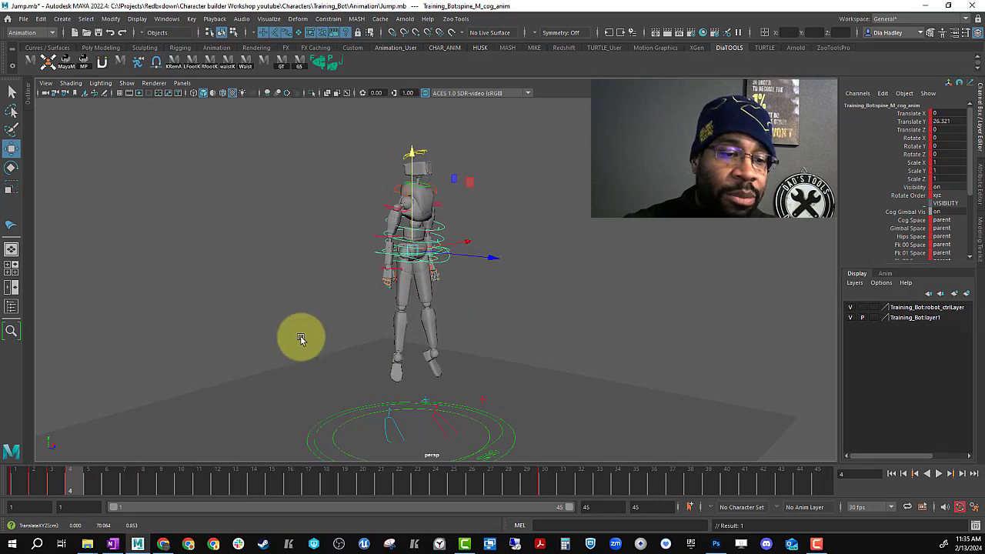
Lift the right foot IK control off the ground at frame 4 to a Translate Y of about 25.2.
{"action": "left_click", "coordinate": [416, 425]}
{"action": "left_click_drag", "start_coordinate": [418, 424], "coordinate": [458, 394], "text": "alt"}
{"action": "key", "text": "e"}
{"action": "key", "text": "w"}
{"action": "left_click_drag", "start_coordinate": [410, 367], "coordinate": [414, 316]}
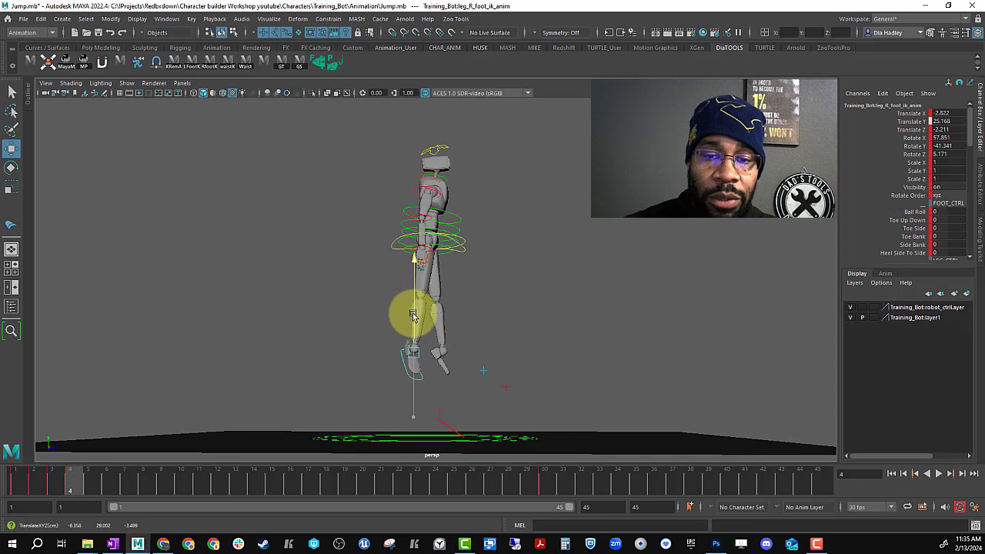
Lift the left foot IK control to follow the raised body at frame 4 and pitch its toes downward.
{"action": "left_click", "coordinate": [435, 412]}
{"action": "left_click_drag", "start_coordinate": [453, 390], "coordinate": [471, 313]}
{"action": "key", "text": "e"}
{"action": "left_click_drag", "start_coordinate": [528, 292], "coordinate": [532, 354]}
{"action": "key", "text": "w"}
Shift the right foot IK control at frame 4 close to the left foot.
{"action": "left_click", "coordinate": [409, 362]}
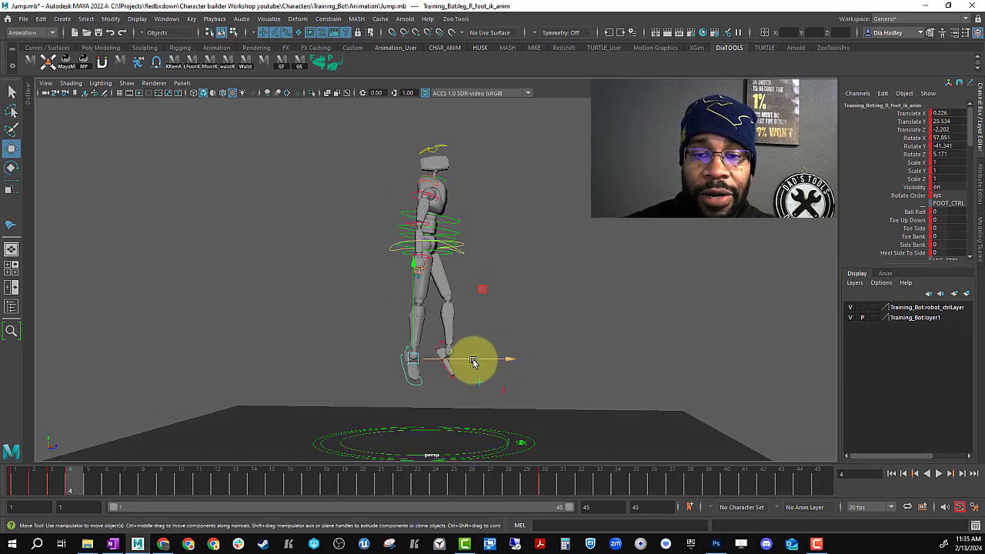
{"action": "mouse_move", "coordinate": [418, 358]}
{"action": "left_mouse_down"}
{"action": "mouse_move", "coordinate": [471, 353]}
{"action": "mouse_move", "coordinate": [395, 341]}
{"action": "mouse_move", "coordinate": [434, 325]}
{"action": "mouse_move", "coordinate": [426, 344]}
{"action": "left_mouse_up"}
{"action": "left_click", "coordinate": [450, 374]}
Adjust the rotations of the right wrist FK control and the head control at frame 4.
{"action": "left_click", "coordinate": [387, 259]}
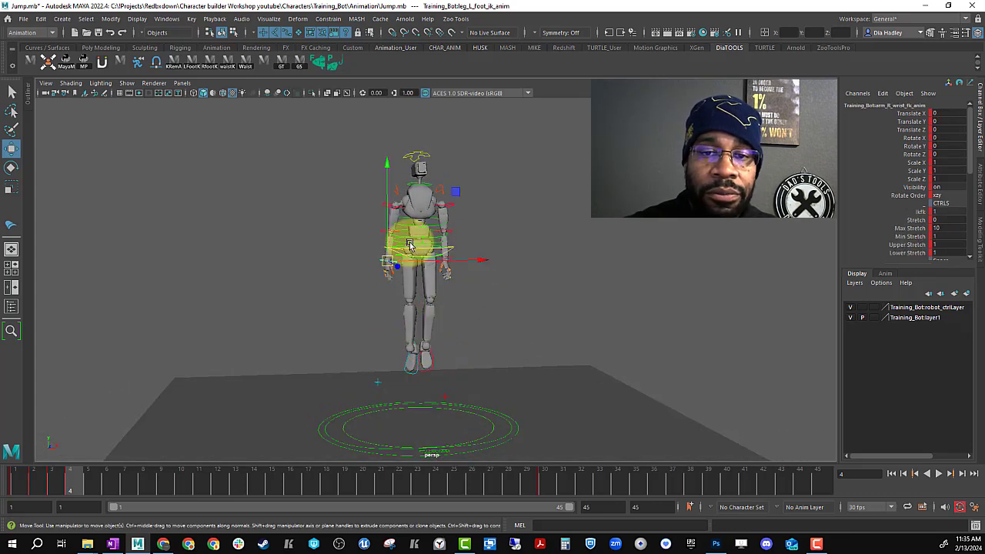
{"action": "mouse_move", "coordinate": [450, 204]}
{"action": "left_mouse_down", "text": "alt"}
{"action": "mouse_move", "coordinate": [480, 215]}
{"action": "mouse_move", "coordinate": [418, 150]}
{"action": "mouse_move", "coordinate": [441, 202]}
{"action": "left_mouse_up", "text": "alt"}
{"action": "key", "text": "e"}
{"action": "left_click_drag", "start_coordinate": [474, 239], "coordinate": [493, 281], "text": "alt"}
{"action": "left_click", "coordinate": [429, 150]}
{"action": "left_click", "coordinate": [429, 152]}
{"action": "left_click", "coordinate": [492, 281]}
Raise both knee pole vectors in front of the legs at frame 4, to a Translate Y of about 29.7.
{"action": "left_click_drag", "start_coordinate": [369, 154], "coordinate": [509, 398]}
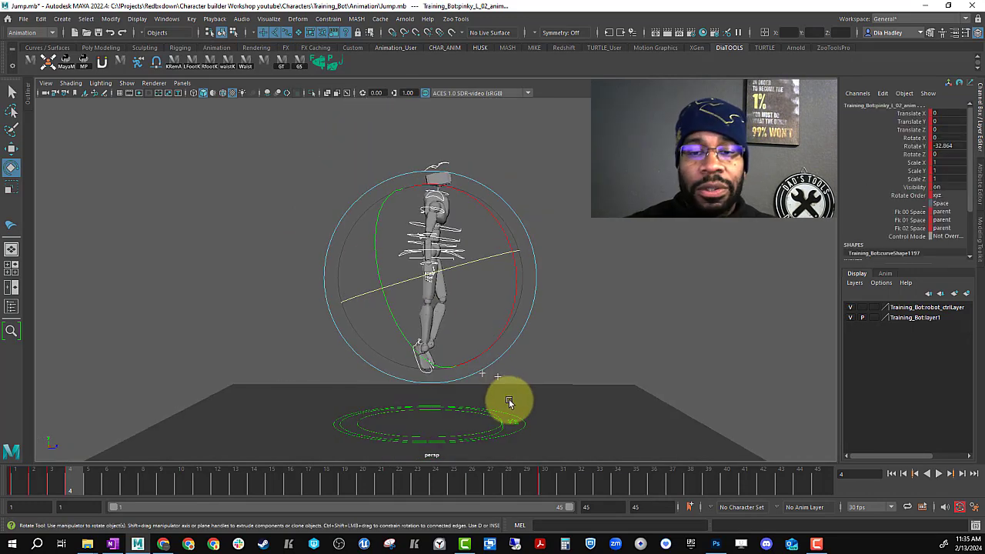
{"action": "key", "text": "w"}
{"action": "left_click_drag", "start_coordinate": [471, 366], "coordinate": [525, 300]}
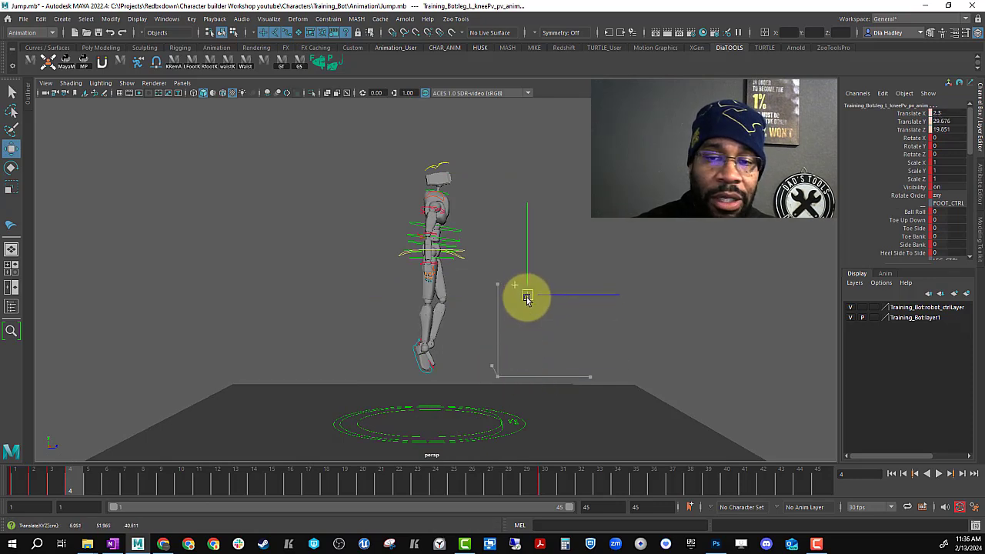
{"action": "mouse_move", "coordinate": [61, 485]}
{"action": "left_mouse_down"}
{"action": "mouse_move", "coordinate": [18, 485]}
{"action": "mouse_move", "coordinate": [50, 490]}
{"action": "mouse_move", "coordinate": [38, 493]}
{"action": "left_mouse_up"}
Refine the airborne pose at frame 4, with the left shoulder FK control at a Rotate Z of about 85.4.
{"action": "left_click_drag", "start_coordinate": [515, 308], "coordinate": [454, 317], "text": "alt"}
{"action": "right_click_drag", "start_coordinate": [454, 316], "coordinate": [432, 338], "text": "alt"}
{"action": "left_click", "coordinate": [433, 338]}
{"action": "left_click", "coordinate": [387, 323]}
{"action": "key", "text": "e"}
{"action": "left_click_drag", "start_coordinate": [434, 293], "coordinate": [466, 320]}
{"action": "key", "text": "w"}
{"action": "left_click", "coordinate": [445, 308]}
{"action": "left_click", "coordinate": [441, 309]}
{"action": "key", "text": "e"}
{"action": "left_click_drag", "start_coordinate": [393, 353], "coordinate": [428, 349], "text": "alt"}
Compare frames 3 and 4, key all the rig controls at frame 4 and move to frame 5.
{"action": "left_click", "coordinate": [51, 479]}
{"action": "mouse_move", "coordinate": [51, 485]}
{"action": "left_mouse_down"}
{"action": "mouse_move", "coordinate": [27, 494]}
{"action": "mouse_move", "coordinate": [48, 479]}
{"action": "mouse_move", "coordinate": [30, 474]}
{"action": "mouse_move", "coordinate": [66, 480]}
{"action": "left_mouse_up"}
{"action": "mouse_move", "coordinate": [534, 270]}
{"action": "left_mouse_down", "text": "alt"}
{"action": "mouse_move", "coordinate": [528, 282]}
{"action": "mouse_move", "coordinate": [541, 275]}
{"action": "left_mouse_up", "text": "alt"}
{"action": "left_click_drag", "start_coordinate": [287, 145], "coordinate": [647, 413]}
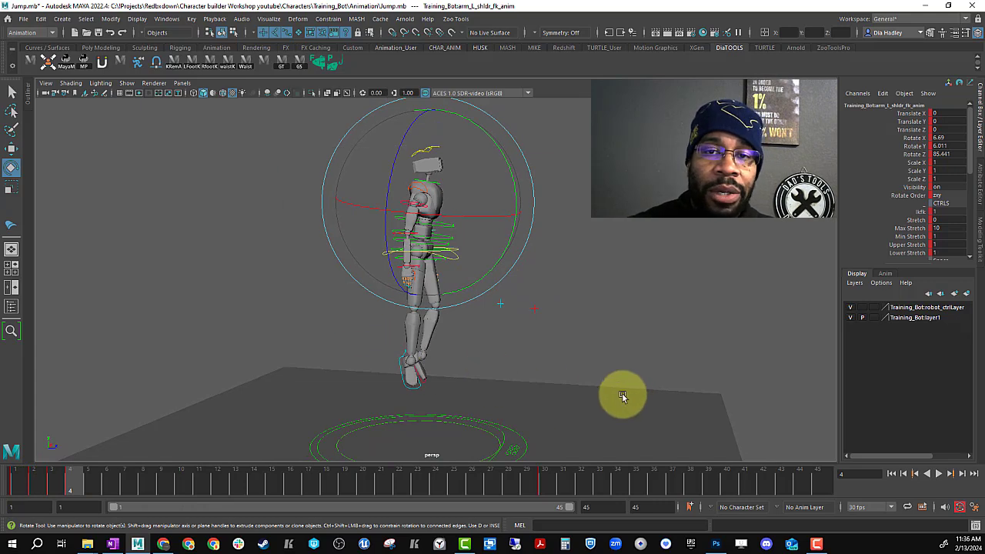
{"action": "key", "text": "s"}
{"action": "left_click", "coordinate": [92, 480]}
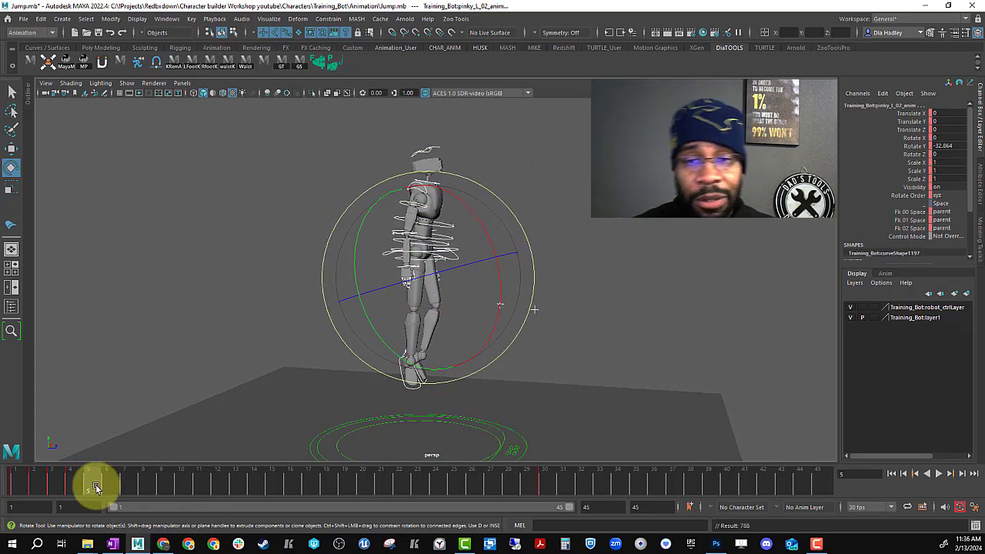
Raise the center-of-gravity control along Y at frame 5 to lift the body higher.
{"action": "left_click_drag", "start_coordinate": [590, 300], "coordinate": [530, 284], "text": "alt"}
{"action": "left_click", "coordinate": [531, 284]}
{"action": "left_click", "coordinate": [469, 278]}
{"action": "key", "text": "w"}
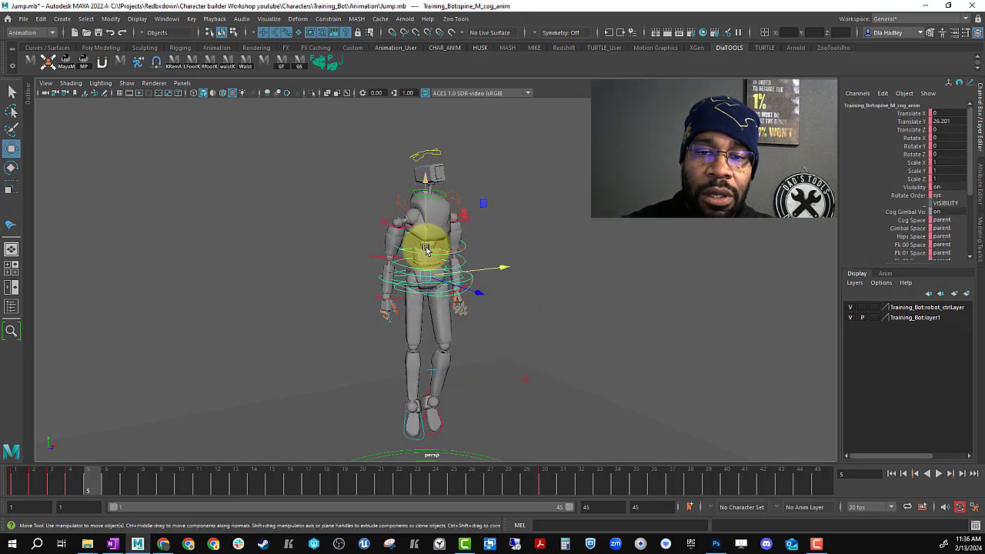
Move the right foot IK control up and back at frame 5 and pitch it into a tucked position.
{"action": "left_click", "coordinate": [406, 416]}
{"action": "left_click_drag", "start_coordinate": [422, 375], "coordinate": [485, 357]}
{"action": "left_click_drag", "start_coordinate": [454, 308], "coordinate": [453, 340]}
{"action": "key", "text": "e"}
{"action": "left_click_drag", "start_coordinate": [528, 292], "coordinate": [682, 262]}
{"action": "key", "text": "w"}
Tuck the left leg at frame 5 by raising and pitching its foot IK control, with the knee pointing forward.
{"action": "left_click", "coordinate": [428, 306]}
{"action": "key", "text": "e"}
{"action": "key", "text": "w"}
{"action": "left_click", "coordinate": [591, 347]}
{"action": "key", "text": "e"}
{"action": "left_click_drag", "start_coordinate": [505, 345], "coordinate": [437, 353]}
{"action": "key", "text": "w"}
Lean the torso forward at frame 5 by rotating the gimbal and spine controls.
{"action": "mouse_move", "coordinate": [507, 254]}
{"action": "left_mouse_down", "text": "alt"}
{"action": "mouse_move", "coordinate": [464, 253]}
{"action": "mouse_move", "coordinate": [500, 269]}
{"action": "left_mouse_up", "text": "alt"}
{"action": "right_click_drag", "start_coordinate": [499, 269], "coordinate": [514, 252], "text": "alt"}
{"action": "left_click_drag", "start_coordinate": [514, 252], "coordinate": [517, 243], "text": "alt"}
{"action": "middle_click_drag", "start_coordinate": [517, 242], "coordinate": [511, 265], "text": "alt"}
{"action": "left_click_drag", "start_coordinate": [482, 277], "coordinate": [424, 293], "text": "alt"}
{"action": "left_click", "coordinate": [443, 287]}
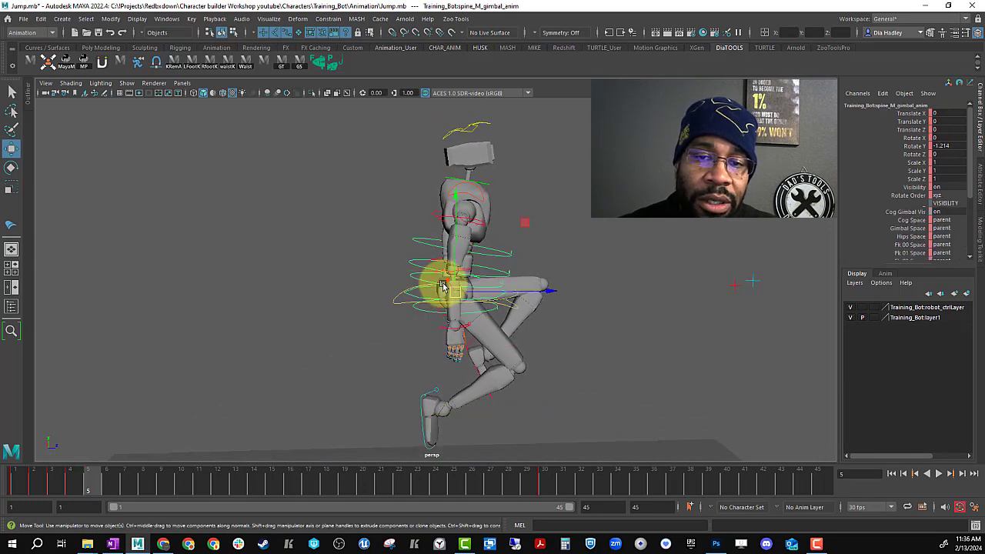
{"action": "left_click_drag", "start_coordinate": [430, 280], "coordinate": [431, 285], "text": "alt"}
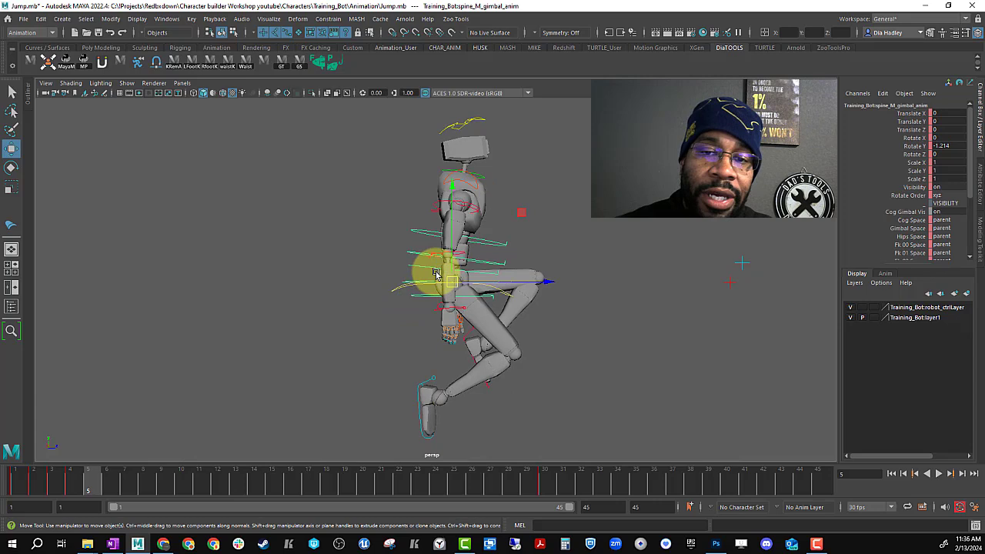
{"action": "key", "text": "e"}
{"action": "left_click_drag", "start_coordinate": [537, 238], "coordinate": [442, 217]}
{"action": "key", "text": "w"}
{"action": "left_click", "coordinate": [462, 209]}
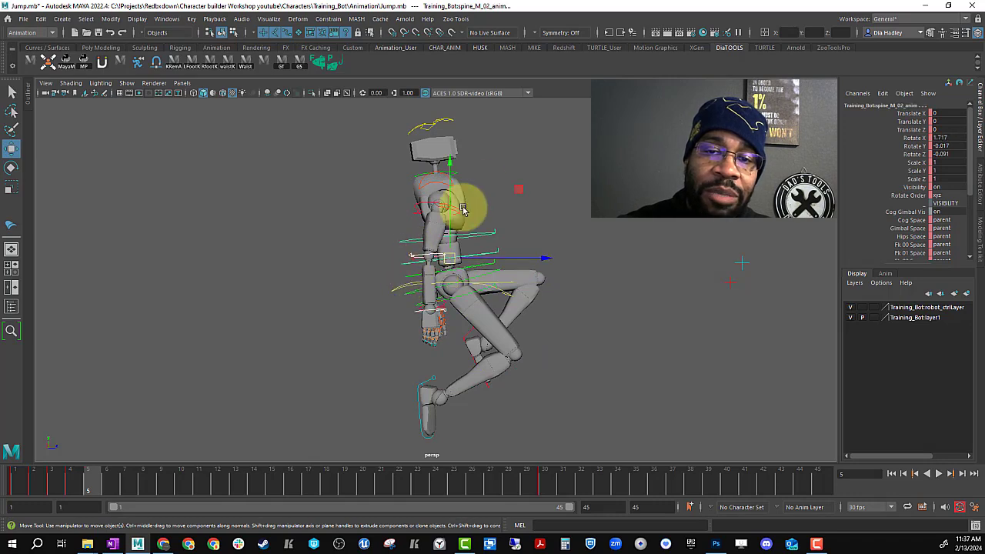
{"action": "key", "text": "e"}
{"action": "left_click_drag", "start_coordinate": [495, 185], "coordinate": [481, 154]}
Rotate the head control at frame 5 to about X 3.3, Y -5.6, Z -6.1, and play back the jump.
{"action": "left_click", "coordinate": [480, 156]}
{"action": "left_click_drag", "start_coordinate": [578, 163], "coordinate": [465, 254]}
{"action": "key", "text": "alt+v"}
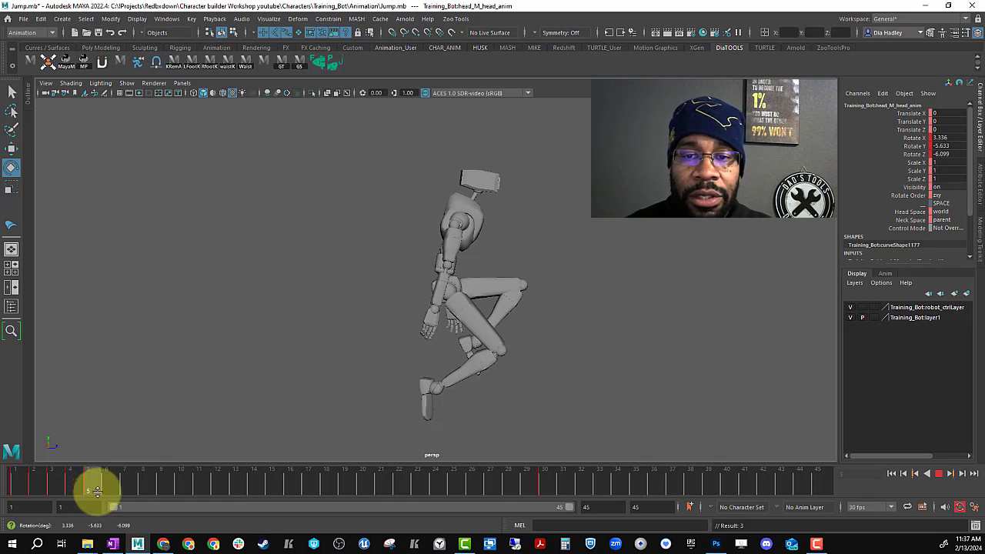
{"action": "mouse_move", "coordinate": [91, 492]}
{"action": "left_mouse_down"}
{"action": "mouse_move", "coordinate": [75, 480]}
{"action": "mouse_move", "coordinate": [88, 484]}
{"action": "left_mouse_up"}
Swing the right arm out at frame 5, rotating the shoulder FK control to about X 173, Y -172.4, Z -145.3.
{"action": "key", "text": "w"}
{"action": "left_click", "coordinate": [574, 309]}
{"action": "left_click", "coordinate": [471, 227]}
{"action": "left_click_drag", "start_coordinate": [504, 237], "coordinate": [420, 227], "text": "alt"}
{"action": "key", "text": "e"}
{"action": "left_click_drag", "start_coordinate": [411, 154], "coordinate": [370, 249]}
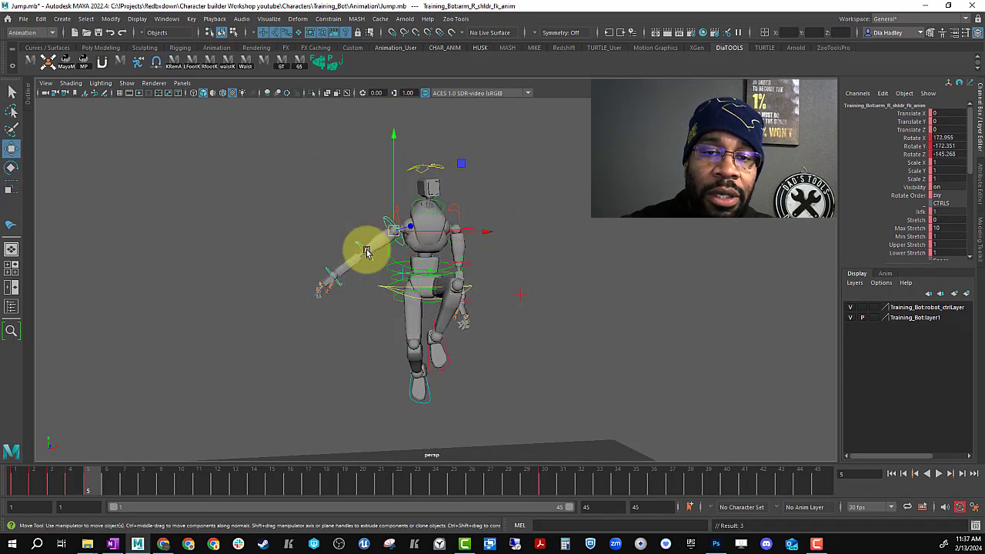
Bend the right forearm at frame 5 with the right elbow FK control.
{"action": "left_click", "coordinate": [364, 277]}
{"action": "left_click", "coordinate": [363, 282]}
{"action": "left_click_drag", "start_coordinate": [363, 282], "coordinate": [410, 222]}
{"action": "key", "text": "w"}
Pose the left arm at frame 5, bending the left elbow FK control to a Rotate Z of about -57.
{"action": "left_click", "coordinate": [467, 176]}
{"action": "key", "text": "e"}
{"action": "key", "text": "w"}
{"action": "left_click_drag", "start_coordinate": [465, 139], "coordinate": [517, 280]}
{"action": "left_click", "coordinate": [398, 214]}
{"action": "key", "text": "e"}
{"action": "key", "text": "w"}
{"action": "left_click", "coordinate": [473, 223]}
{"action": "key", "text": "e"}
{"action": "left_click", "coordinate": [492, 229]}
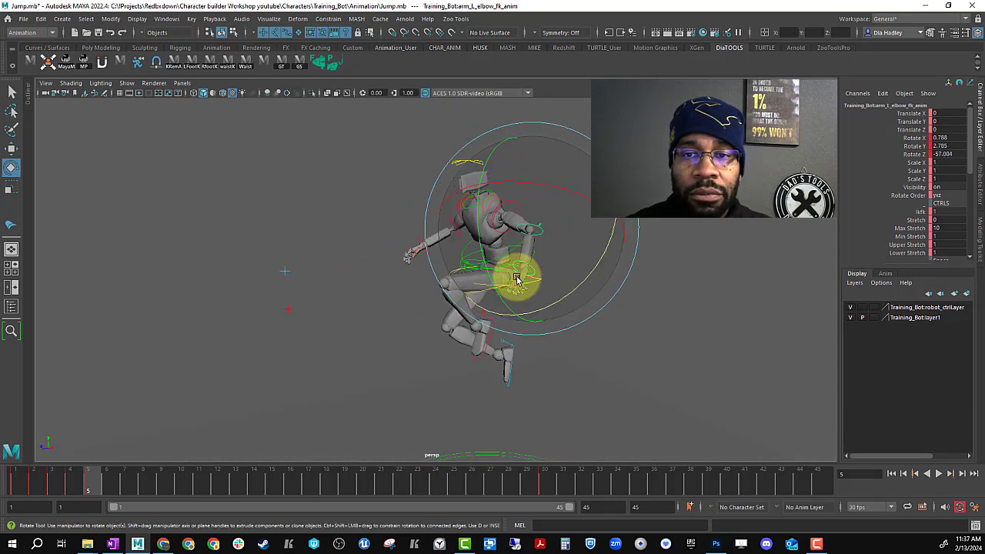
Refine the left upper-arm rotation at frame 5 with the left shoulder FK control.
{"action": "key", "text": "w"}
{"action": "key", "text": "e"}
{"action": "key", "text": "w"}
{"action": "left_click", "coordinate": [510, 202]}
{"action": "key", "text": "e"}
{"action": "left_click_drag", "start_coordinate": [451, 213], "coordinate": [575, 407]}
{"action": "left_click", "coordinate": [383, 243]}
Key all the rig controls at frame 5 and play back the jump poses.
{"action": "left_click_drag", "start_coordinate": [332, 160], "coordinate": [638, 382]}
{"action": "key", "text": "s"}
{"action": "left_click", "coordinate": [104, 481]}
{"action": "left_click_drag", "start_coordinate": [107, 483], "coordinate": [94, 489]}
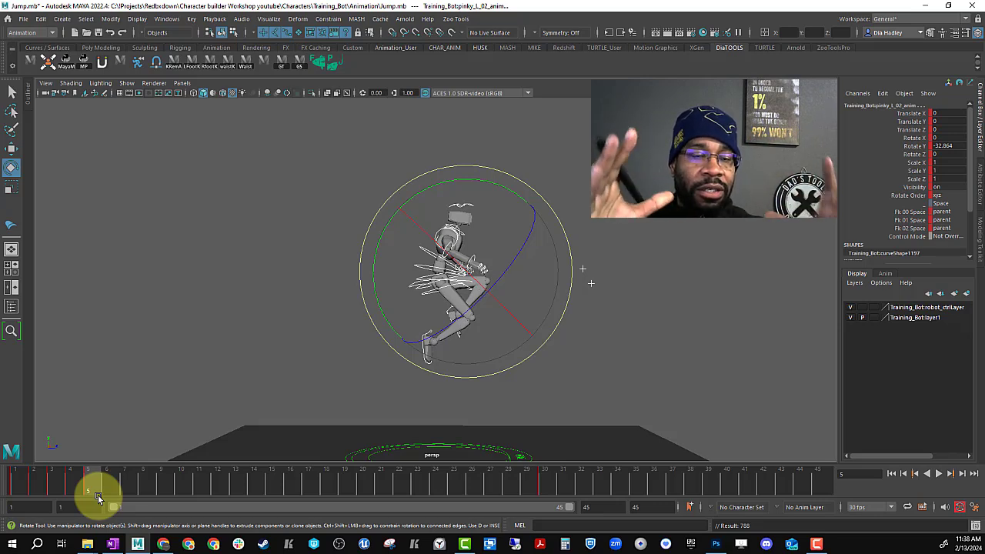
{"action": "mouse_move", "coordinate": [81, 481]}
{"action": "left_mouse_down"}
{"action": "mouse_move", "coordinate": [26, 480]}
{"action": "mouse_move", "coordinate": [94, 486]}
{"action": "left_mouse_up"}
{"action": "key", "text": "alt+v"}
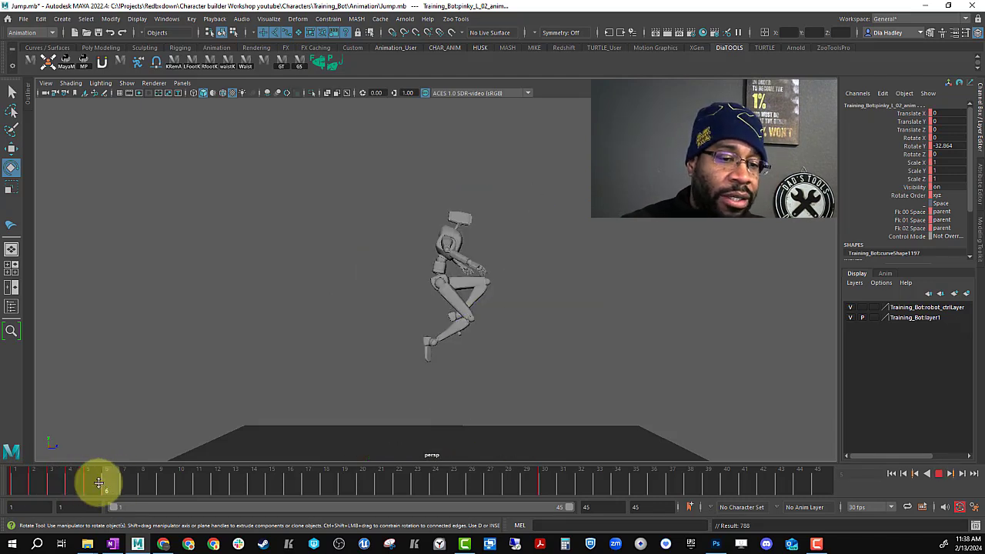
Go to frame 6 and raise the center-of-gravity control to a Translate Y of about 30.8.
{"action": "left_click", "coordinate": [110, 485]}
{"action": "left_click_drag", "start_coordinate": [87, 472], "coordinate": [117, 505]}
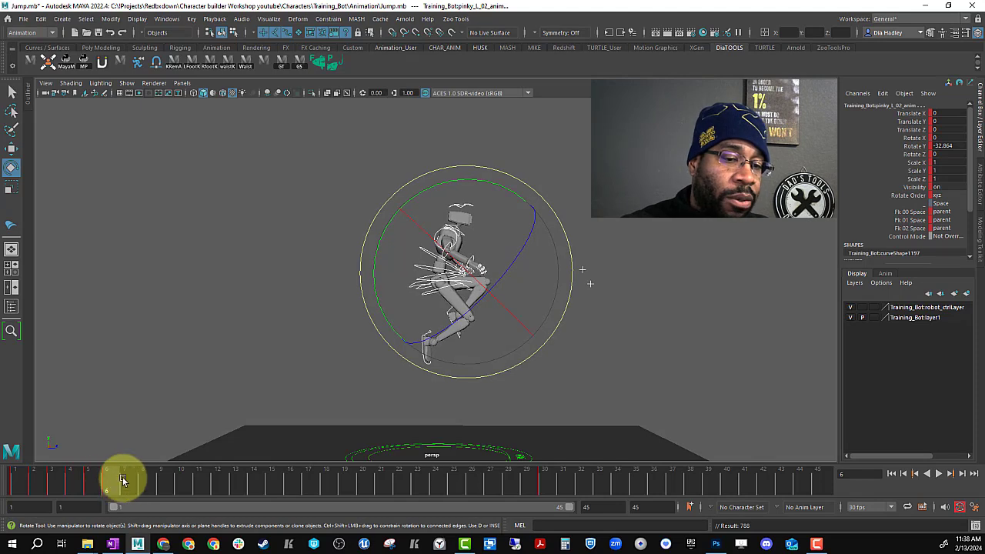
{"action": "left_click", "coordinate": [593, 293]}
{"action": "left_click", "coordinate": [456, 283]}
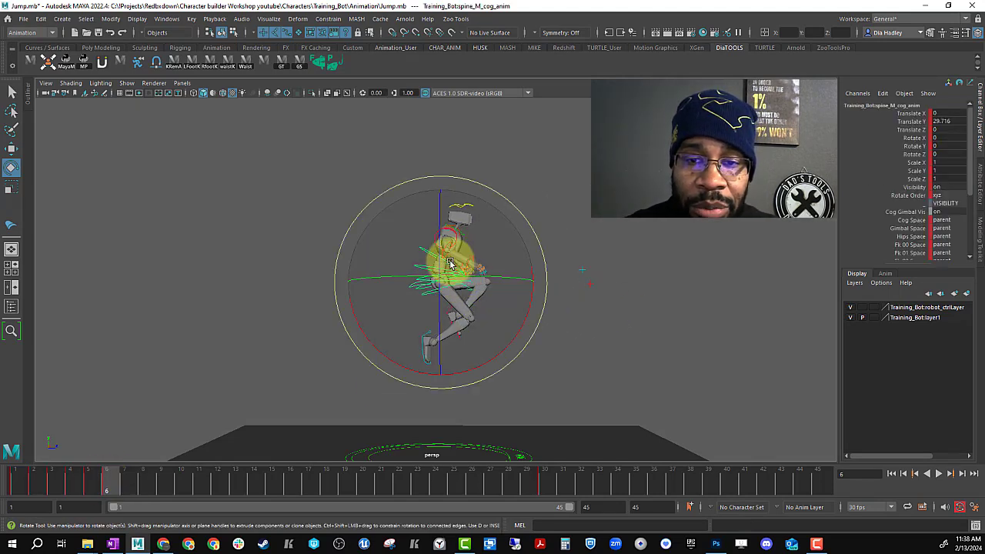
{"action": "key", "text": "w"}
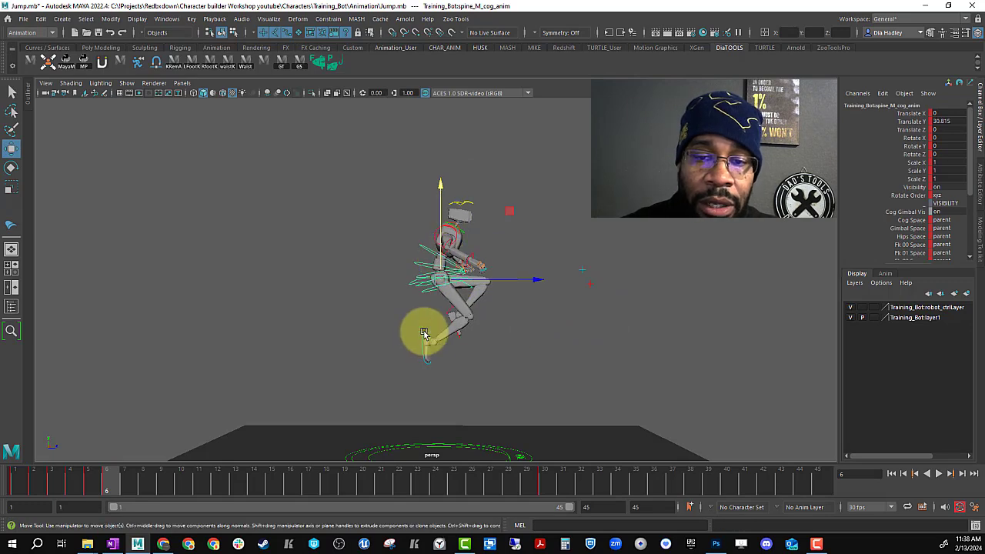
At frame 6, tuck the right foot up to a Translate Y of about 52.7 and bring the left foot forward, leveling its sole.
{"action": "left_click", "coordinate": [434, 344]}
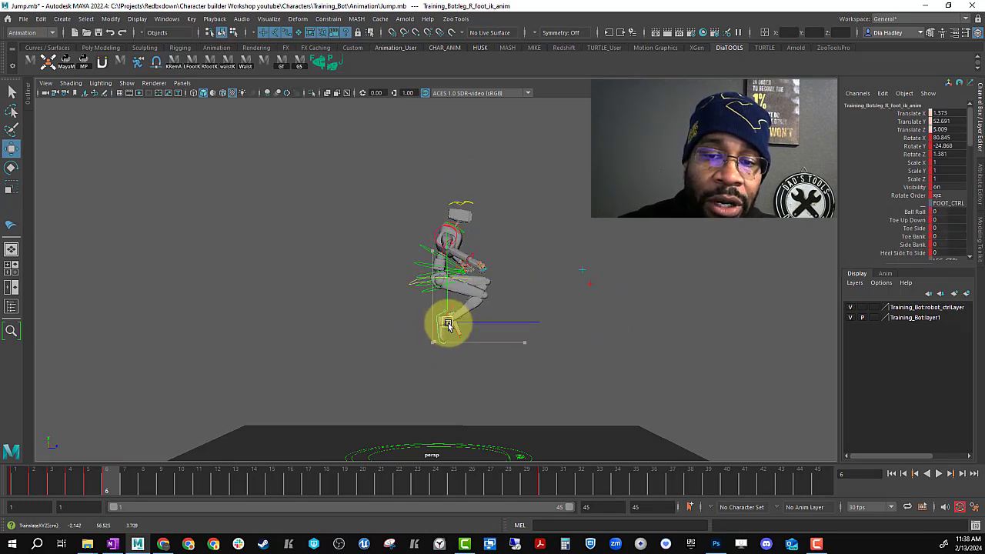
{"action": "left_click", "coordinate": [470, 338]}
{"action": "left_click_drag", "start_coordinate": [460, 319], "coordinate": [493, 331]}
{"action": "key", "text": "e"}
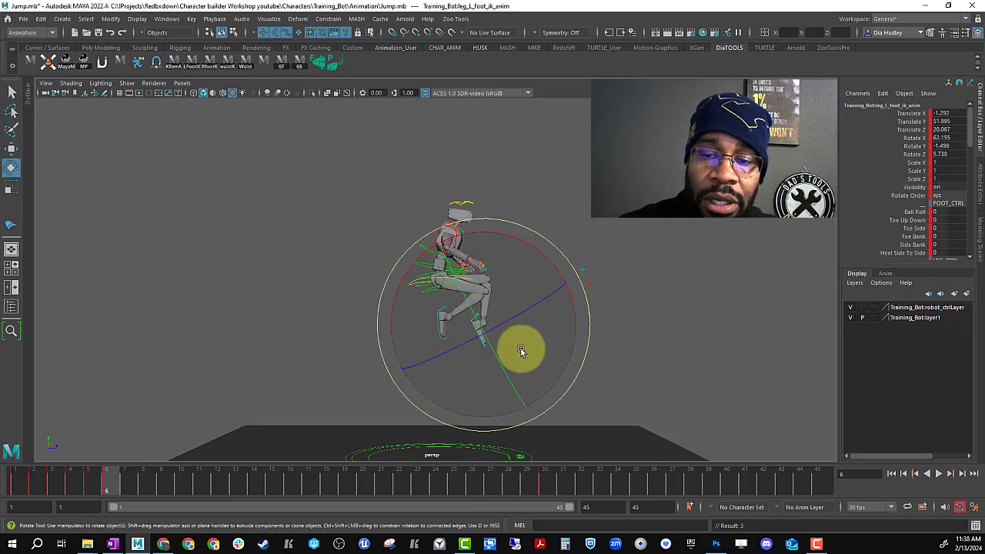
{"action": "left_click_drag", "start_coordinate": [542, 259], "coordinate": [476, 328]}
{"action": "key", "text": "w"}
Pose the arms at frame 6 by rotating the shoulder FK controls, checking against the neighboring frames.
{"action": "left_click", "coordinate": [439, 227]}
{"action": "left_click", "coordinate": [444, 226]}
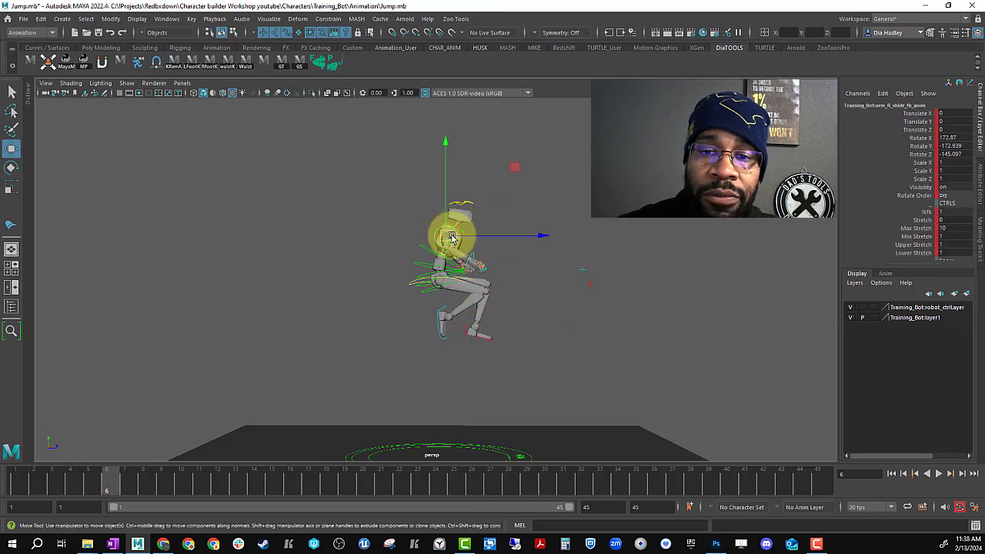
{"action": "key", "text": "e"}
{"action": "left_click_drag", "start_coordinate": [441, 257], "coordinate": [521, 286]}
{"action": "key", "text": "w"}
{"action": "left_click", "coordinate": [456, 230]}
{"action": "key", "text": "e"}
{"action": "mouse_move", "coordinate": [99, 479]}
{"action": "left_mouse_down"}
{"action": "mouse_move", "coordinate": [88, 487]}
{"action": "mouse_move", "coordinate": [116, 481]}
{"action": "left_mouse_up"}
Key all the rig controls at frame 6 and hold the same tucked pose at frame 7.
{"action": "left_click_drag", "start_coordinate": [608, 277], "coordinate": [512, 266], "text": "alt"}
{"action": "left_click_drag", "start_coordinate": [319, 144], "coordinate": [308, 191]}
{"action": "left_click_drag", "start_coordinate": [638, 381], "coordinate": [638, 381]}
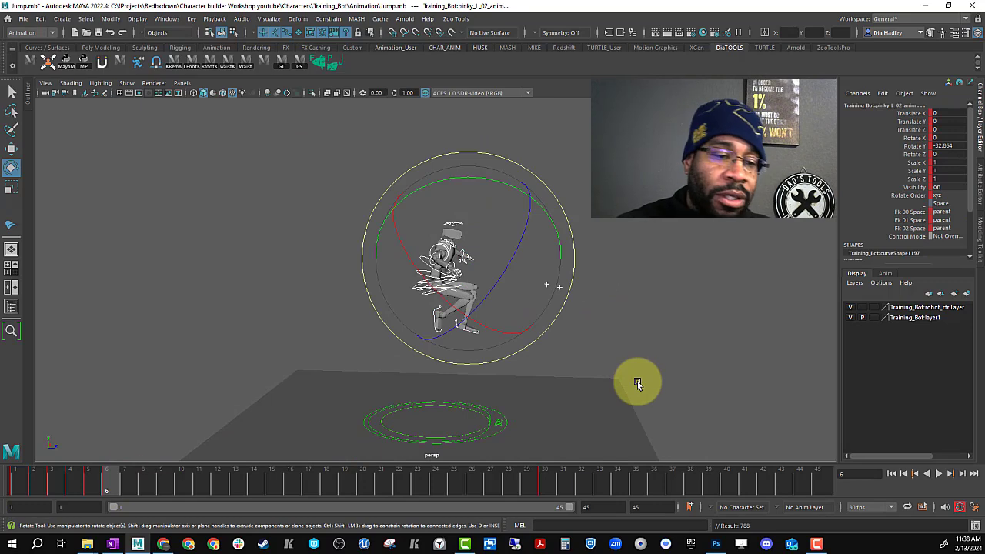
{"action": "left_click", "coordinate": [129, 482]}
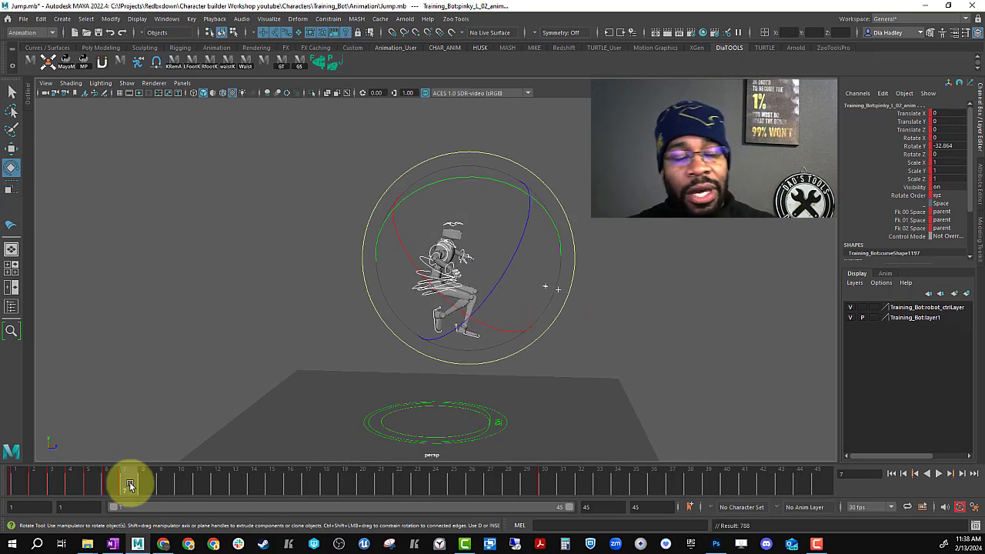
Copy the straight-legged pose from frame 4 to frame 8 and play back the jump.
{"action": "left_click_drag", "start_coordinate": [130, 482], "coordinate": [83, 484]}
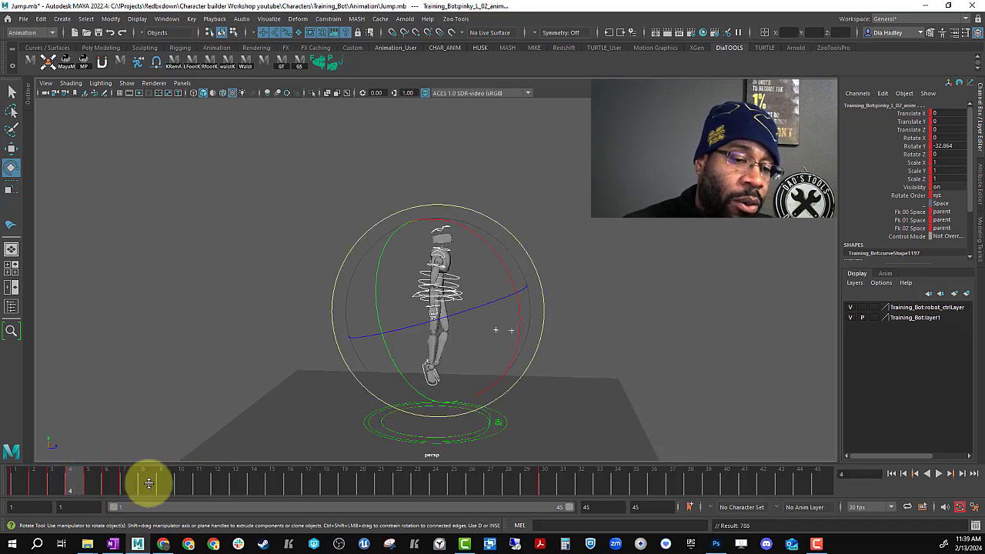
{"action": "mouse_move", "coordinate": [145, 483]}
{"action": "left_mouse_down"}
{"action": "mouse_move", "coordinate": [116, 484]}
{"action": "mouse_move", "coordinate": [135, 481]}
{"action": "left_mouse_up"}
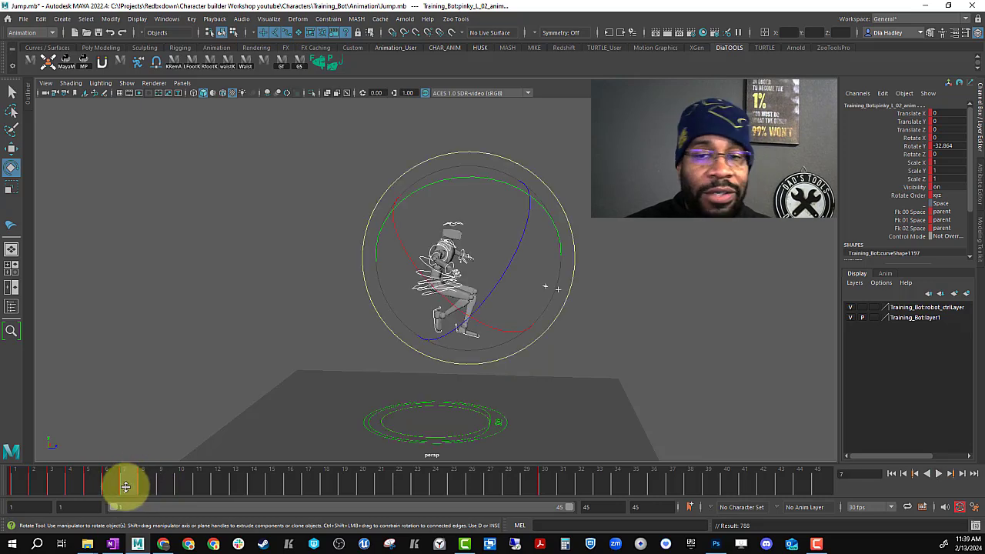
{"action": "key", "text": "alt+v"}
{"action": "key", "text": "alt+v"}
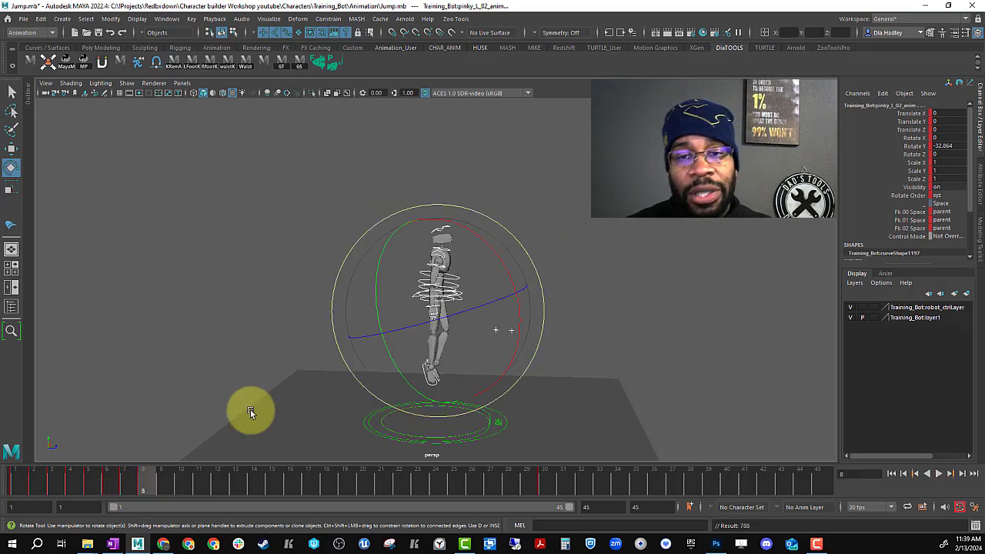
{"action": "left_click_drag", "start_coordinate": [251, 411], "coordinate": [506, 285], "text": "alt"}
{"action": "right_click_drag", "start_coordinate": [506, 285], "coordinate": [669, 321], "text": "alt"}
Select the arm controls, delete their copied keys at frame 8, and key the resulting outstretched arm pose there.
{"action": "left_click_drag", "start_coordinate": [669, 321], "coordinate": [586, 275], "text": "alt"}
{"action": "left_click", "coordinate": [438, 143]}
{"action": "left_click_drag", "start_coordinate": [501, 150], "coordinate": [512, 195]}
{"action": "left_click_drag", "start_coordinate": [512, 195], "coordinate": [570, 271], "text": "alt"}
{"action": "key", "text": "w"}
{"action": "left_click", "coordinate": [418, 221]}
{"action": "left_click_drag", "start_coordinate": [434, 213], "coordinate": [457, 226], "text": "alt"}
{"action": "left_click", "coordinate": [445, 235]}
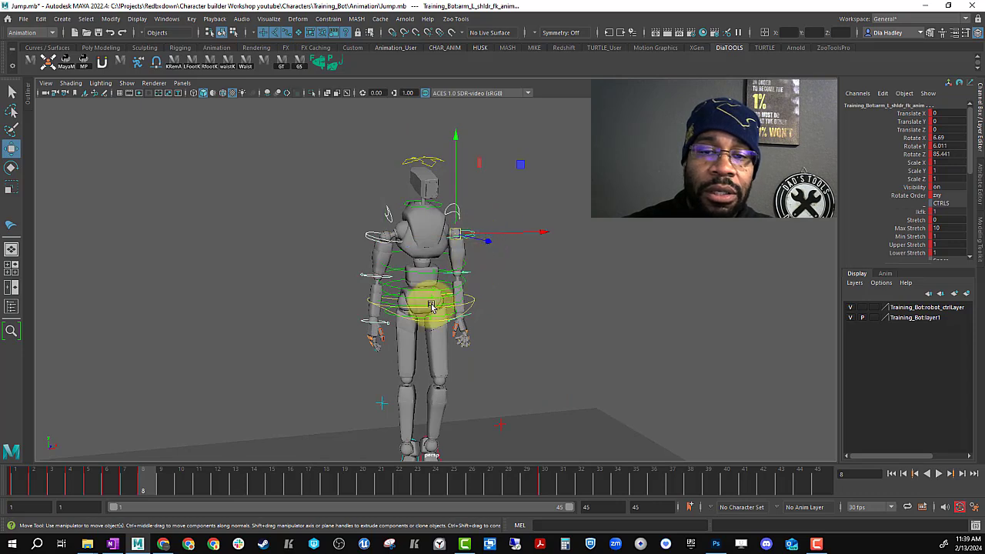
{"action": "left_click_drag", "start_coordinate": [132, 479], "coordinate": [149, 486]}
{"action": "right_click", "coordinate": [149, 487]}
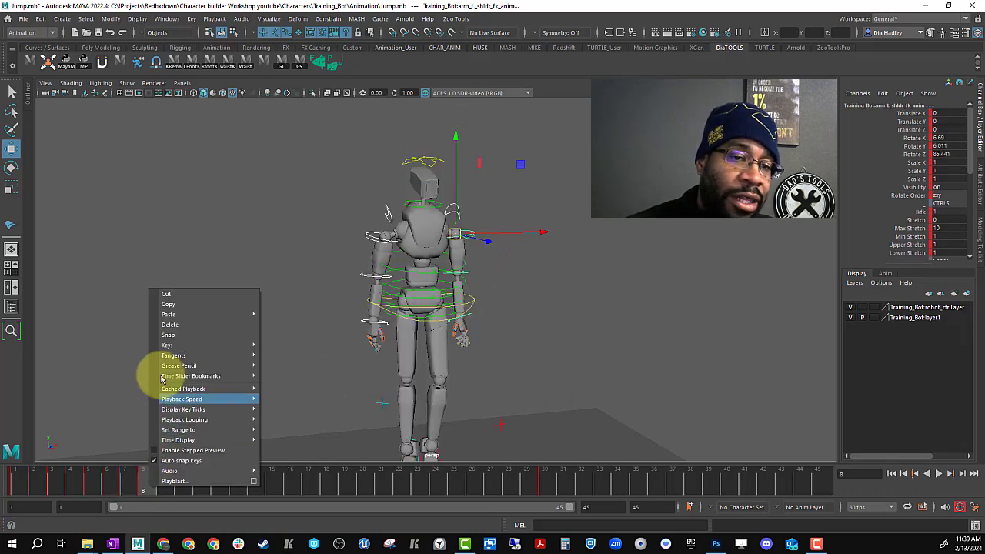
{"action": "left_click", "coordinate": [173, 325]}
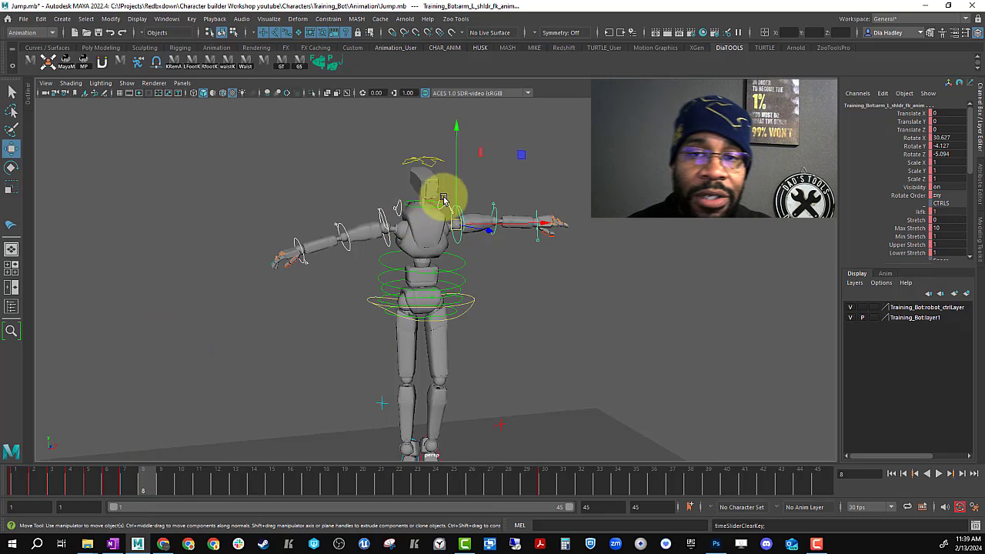
{"action": "key", "text": "s"}
{"action": "left_click_drag", "start_coordinate": [143, 469], "coordinate": [138, 483]}
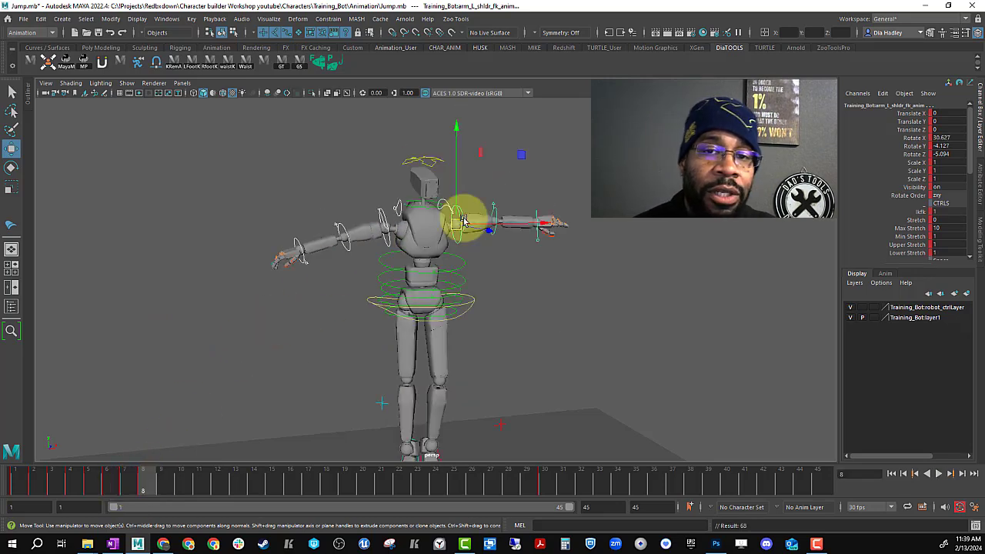
Raise the right arm at frame 8 by rotating the right shoulder FK control.
{"action": "left_click_drag", "start_coordinate": [462, 220], "coordinate": [536, 281], "text": "alt"}
{"action": "left_click", "coordinate": [415, 225]}
{"action": "key", "text": "e"}
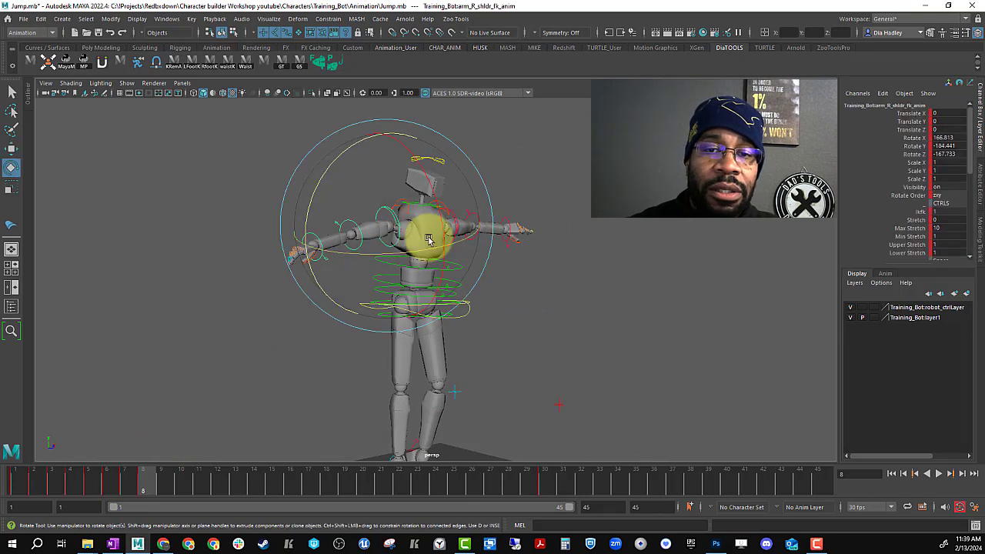
{"action": "left_click_drag", "start_coordinate": [371, 212], "coordinate": [332, 221]}
{"action": "key", "text": "w"}
{"action": "key", "text": "e"}
{"action": "key", "text": "w"}
{"action": "key", "text": "e"}
{"action": "left_click_drag", "start_coordinate": [504, 220], "coordinate": [454, 222], "text": "alt"}
Rotate the right and left clavicle controls at frame 8 to lift both shoulders.
{"action": "key", "text": "w"}
{"action": "left_click", "coordinate": [399, 207]}
{"action": "key", "text": "e"}
{"action": "left_click", "coordinate": [451, 208]}
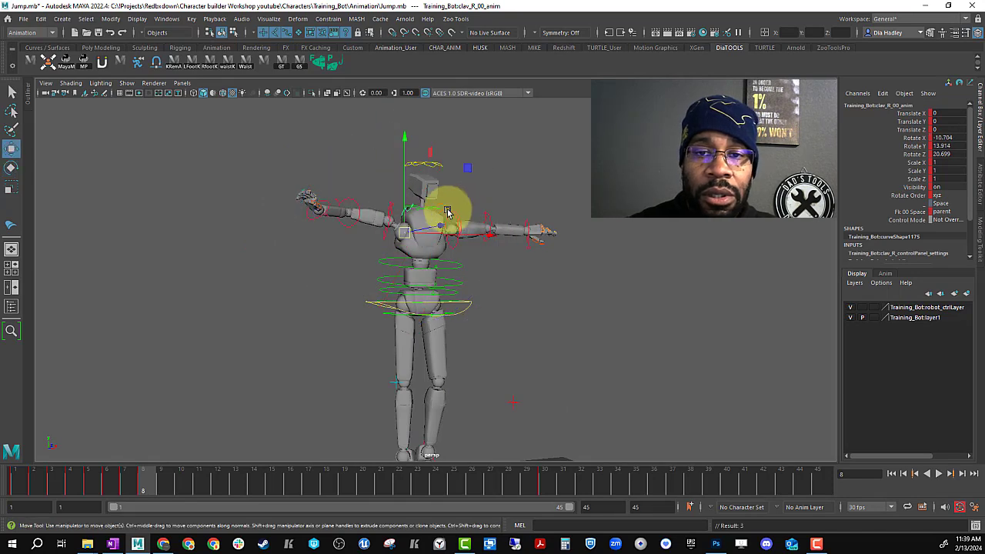
{"action": "left_click_drag", "start_coordinate": [455, 187], "coordinate": [413, 150]}
{"action": "left_click", "coordinate": [462, 212]}
{"action": "left_click_drag", "start_coordinate": [473, 184], "coordinate": [502, 220]}
{"action": "key", "text": "w"}
{"action": "key", "text": "e"}
{"action": "key", "text": "w"}
At frame 8, raise the right foot IK control to a Translate Y of about 35.7 so the knee bends.
{"action": "left_click_drag", "start_coordinate": [484, 305], "coordinate": [431, 402], "text": "alt"}
{"action": "left_click", "coordinate": [435, 419]}
{"action": "mouse_move", "coordinate": [139, 478]}
{"action": "left_mouse_down"}
{"action": "mouse_move", "coordinate": [88, 488]}
{"action": "mouse_move", "coordinate": [142, 484]}
{"action": "left_mouse_up"}
{"action": "left_click", "coordinate": [427, 404]}
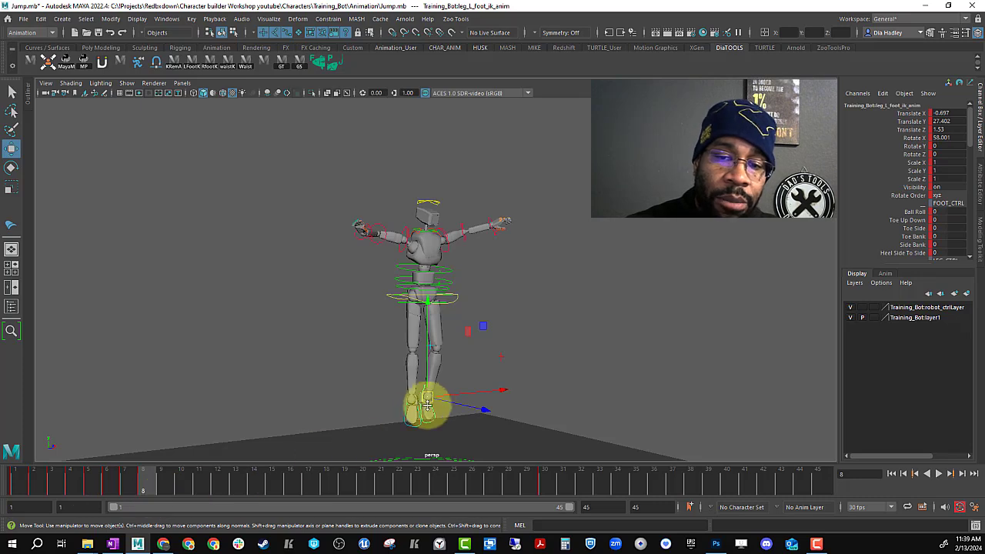
{"action": "left_click_drag", "start_coordinate": [415, 415], "coordinate": [392, 359], "text": "alt"}
{"action": "mouse_move", "coordinate": [136, 480]}
{"action": "left_mouse_down"}
{"action": "mouse_move", "coordinate": [53, 493]}
{"action": "mouse_move", "coordinate": [143, 488]}
{"action": "left_mouse_up"}
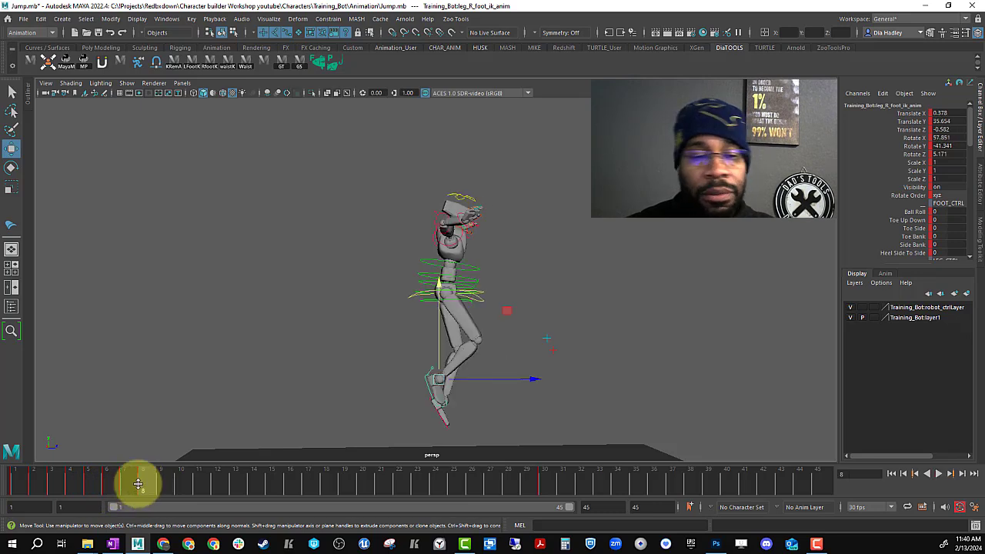
Key all the rig controls at frame 8 and go to frame 9.
{"action": "left_click_drag", "start_coordinate": [538, 342], "coordinate": [434, 291], "text": "alt"}
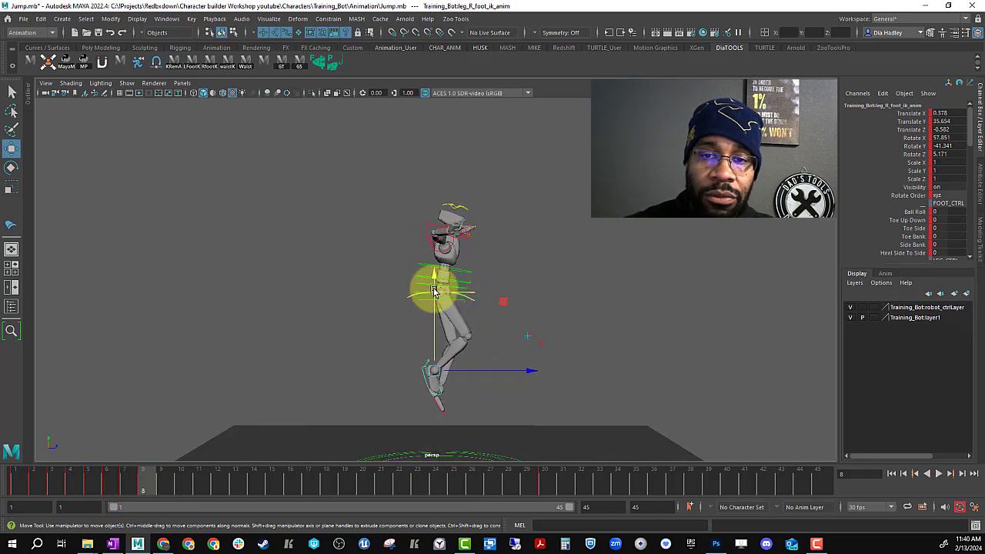
{"action": "left_click_drag", "start_coordinate": [375, 183], "coordinate": [562, 416]}
{"action": "left_click_drag", "start_coordinate": [574, 356], "coordinate": [516, 360], "text": "alt"}
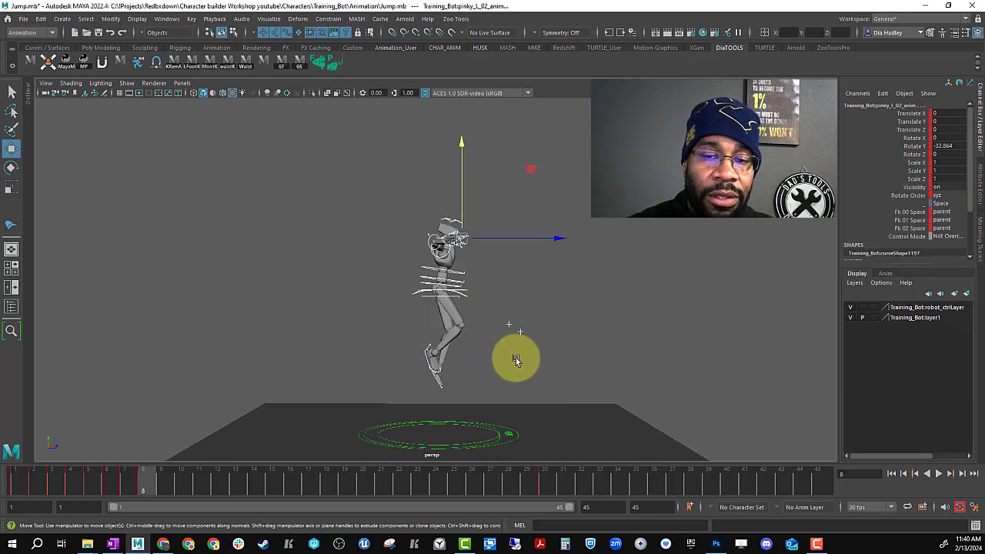
{"action": "left_click", "coordinate": [162, 487]}
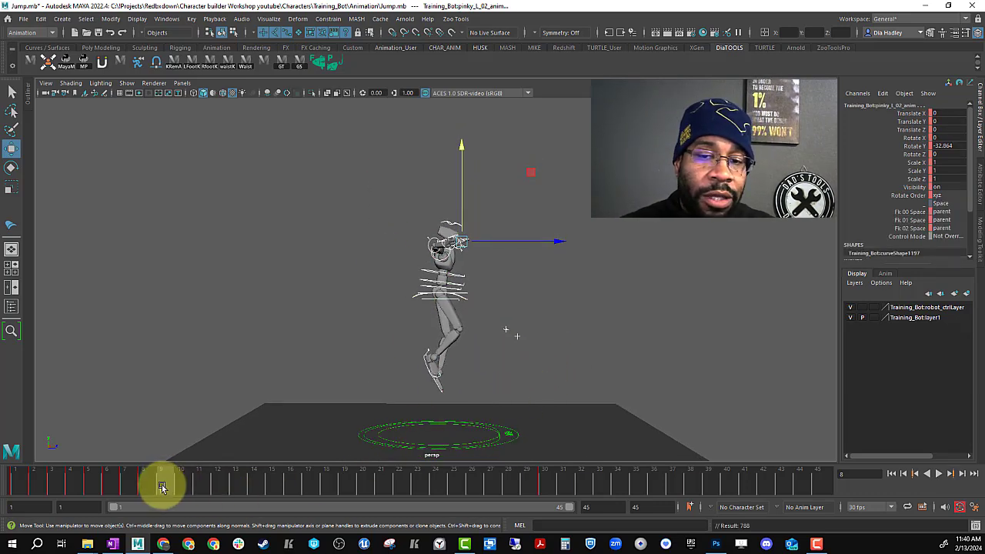
At frame 9, lower the center-of-gravity control together with both foot controls, bringing its Translate Y to about 3.7.
{"action": "left_click", "coordinate": [468, 291]}
{"action": "left_click", "coordinate": [460, 291]}
{"action": "left_click", "coordinate": [419, 370]}
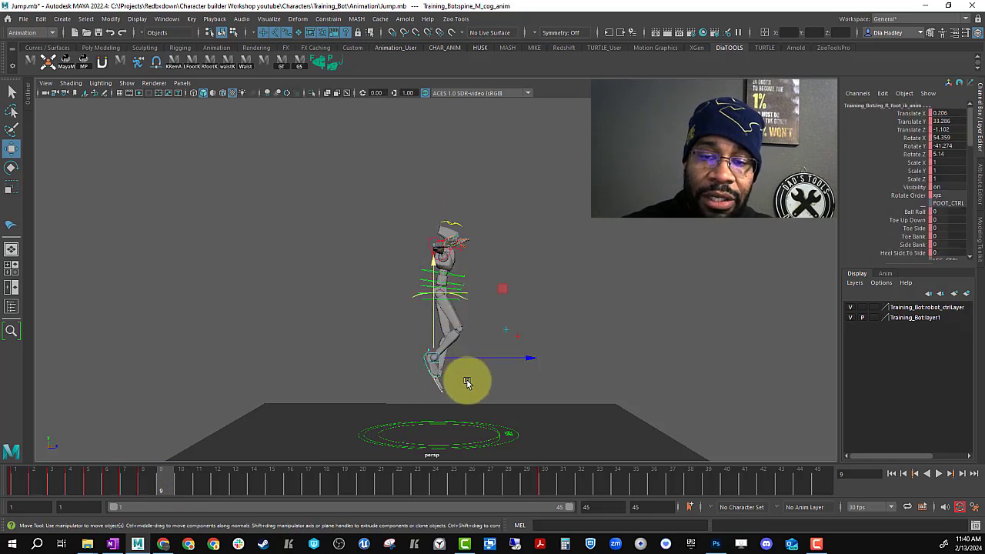
{"action": "left_click", "coordinate": [465, 296]}
{"action": "left_click_drag", "start_coordinate": [442, 212], "coordinate": [504, 360]}
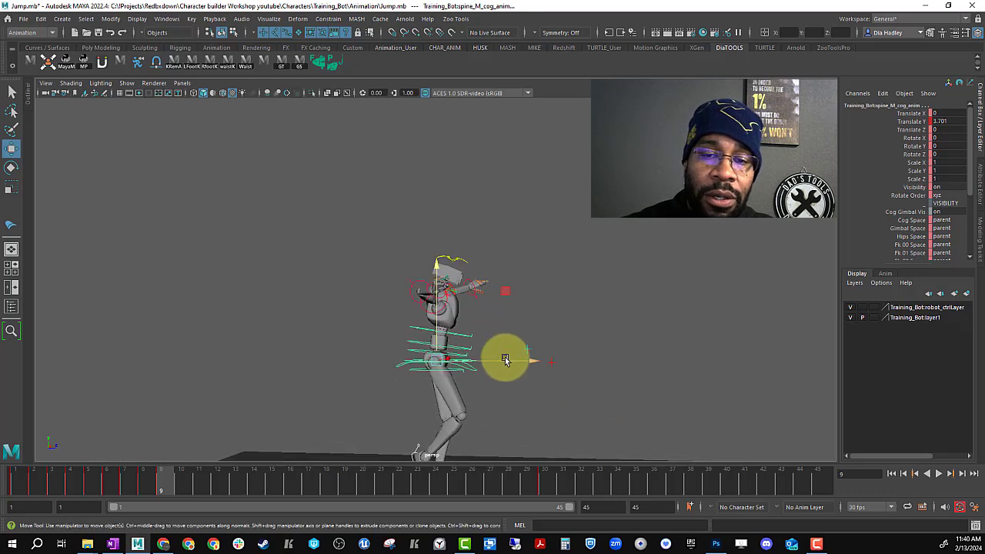
At frame 9, adjust the spine gimbal rotation and swing both arms up overhead with the shoulder FK controls.
{"action": "left_click", "coordinate": [406, 362]}
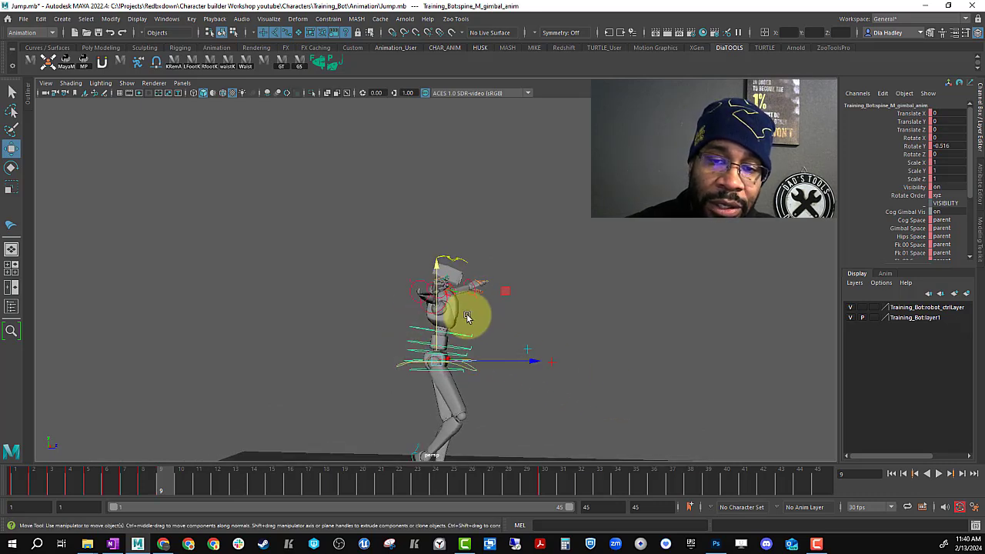
{"action": "key", "text": "e"}
{"action": "mouse_move", "coordinate": [501, 297]}
{"action": "left_mouse_down"}
{"action": "mouse_move", "coordinate": [528, 268]}
{"action": "mouse_move", "coordinate": [506, 308]}
{"action": "left_mouse_up"}
{"action": "left_click", "coordinate": [528, 268]}
{"action": "left_click", "coordinate": [387, 295]}
{"action": "mouse_move", "coordinate": [387, 296]}
{"action": "left_mouse_down"}
{"action": "mouse_move", "coordinate": [374, 290]}
{"action": "mouse_move", "coordinate": [378, 279]}
{"action": "left_mouse_up"}
{"action": "key", "text": "w"}
{"action": "left_click", "coordinate": [462, 292]}
{"action": "key", "text": "e"}
{"action": "left_click_drag", "start_coordinate": [462, 292], "coordinate": [460, 255]}
{"action": "left_click_drag", "start_coordinate": [496, 290], "coordinate": [491, 255]}
{"action": "key", "text": "w"}
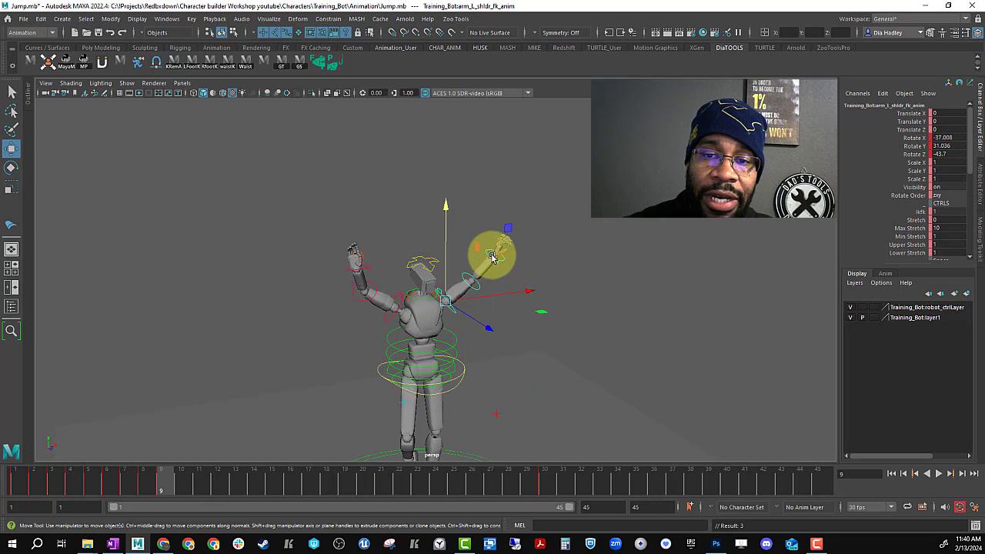
Rotate the head control at frame 9 to suit the falling pose.
{"action": "left_click", "coordinate": [434, 267]}
{"action": "key", "text": "e"}
{"action": "left_click_drag", "start_coordinate": [437, 303], "coordinate": [546, 328]}
{"action": "left_click", "coordinate": [536, 334]}
Stretch the torso at frame 9 by raising the spine controls to a Translate Y of about 3.6, comparing with frame 8.
{"action": "left_click_drag", "start_coordinate": [436, 403], "coordinate": [451, 356], "text": "alt"}
{"action": "left_click", "coordinate": [411, 368]}
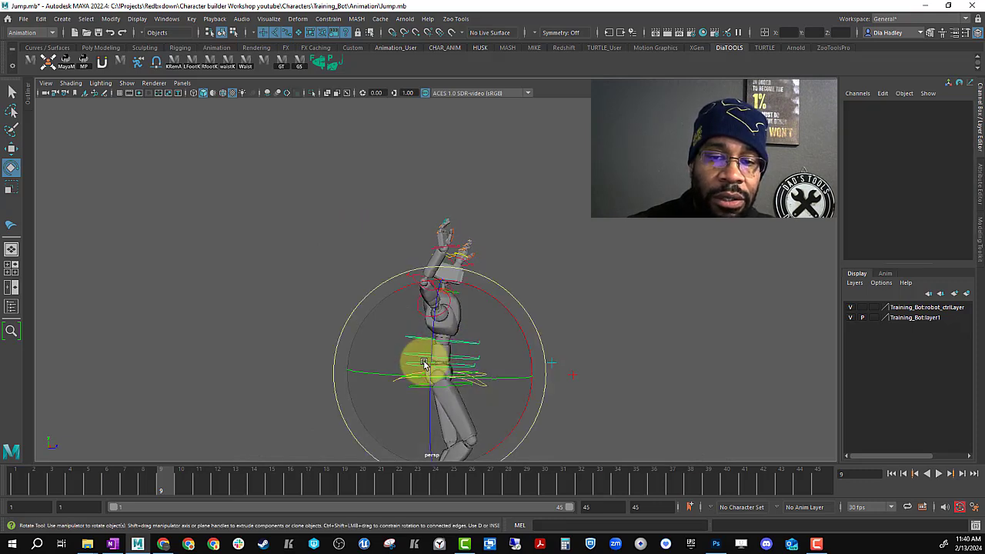
{"action": "left_click", "coordinate": [143, 483]}
{"action": "left_click_drag", "start_coordinate": [142, 482], "coordinate": [162, 495]}
{"action": "key", "text": "w"}
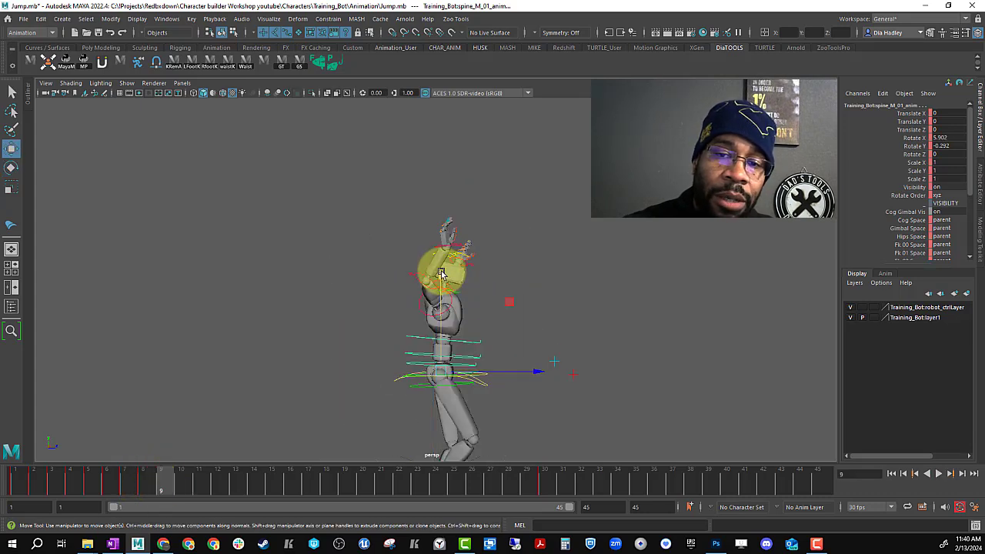
{"action": "left_click_drag", "start_coordinate": [156, 481], "coordinate": [161, 481]}
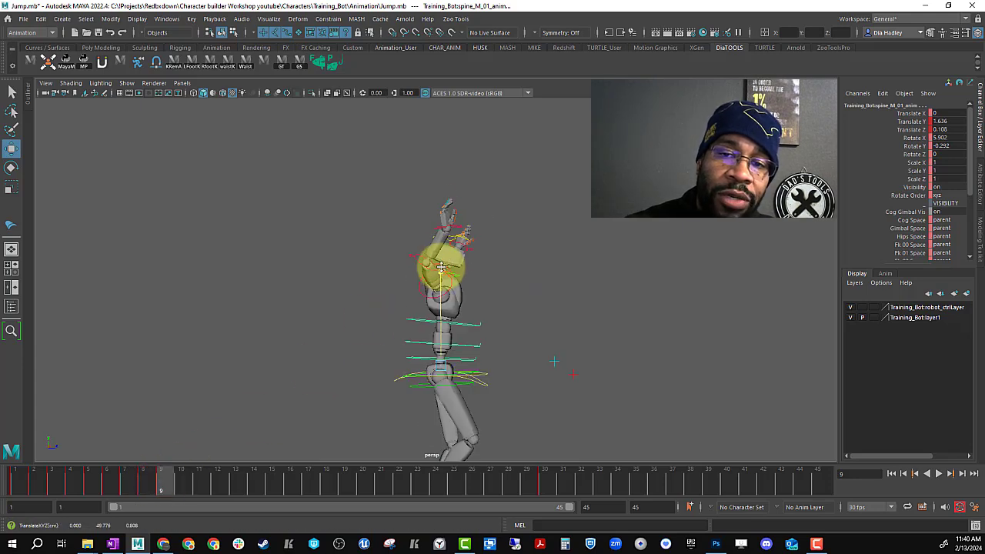
{"action": "left_click_drag", "start_coordinate": [441, 267], "coordinate": [443, 260]}
{"action": "mouse_move", "coordinate": [161, 480]}
{"action": "left_mouse_down"}
{"action": "mouse_move", "coordinate": [131, 479]}
{"action": "mouse_move", "coordinate": [171, 475]}
{"action": "mouse_move", "coordinate": [161, 481]}
{"action": "left_mouse_up"}
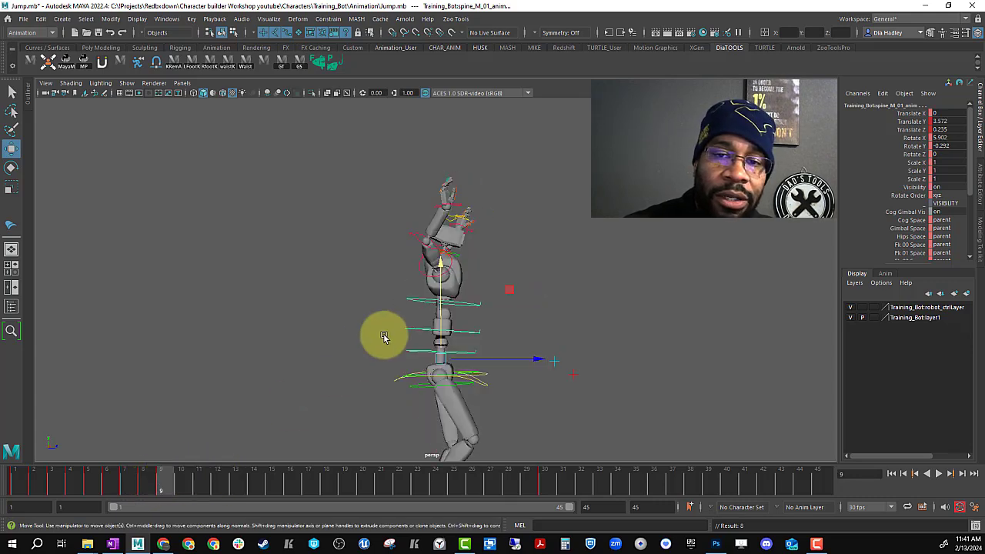
Select all the rig controls and key the stretched falling pose at frame 9.
{"action": "right_click_drag", "start_coordinate": [508, 367], "coordinate": [450, 324], "text": "alt"}
{"action": "left_click_drag", "start_coordinate": [364, 177], "coordinate": [536, 471]}
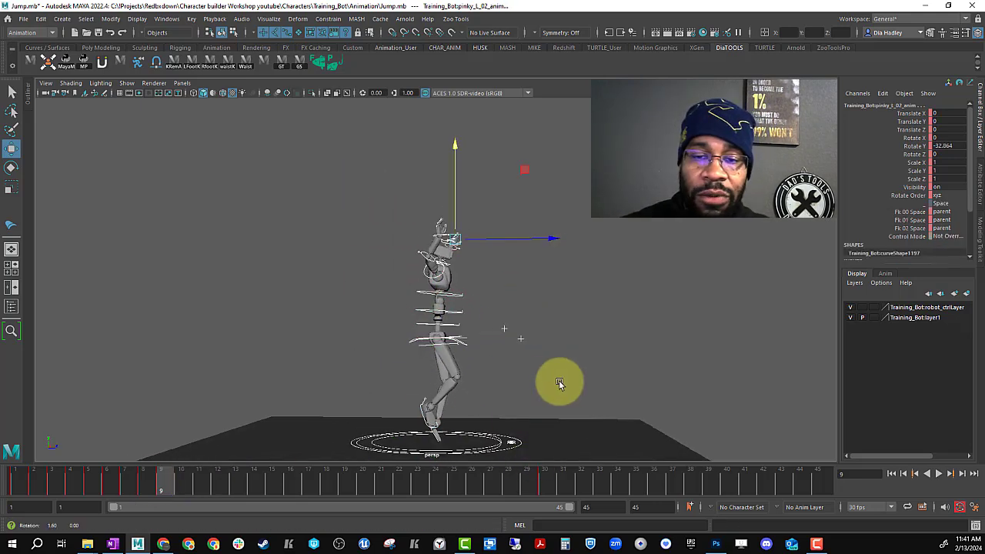
{"action": "left_click_drag", "start_coordinate": [559, 380], "coordinate": [522, 398], "text": "alt"}
{"action": "key", "text": "s"}
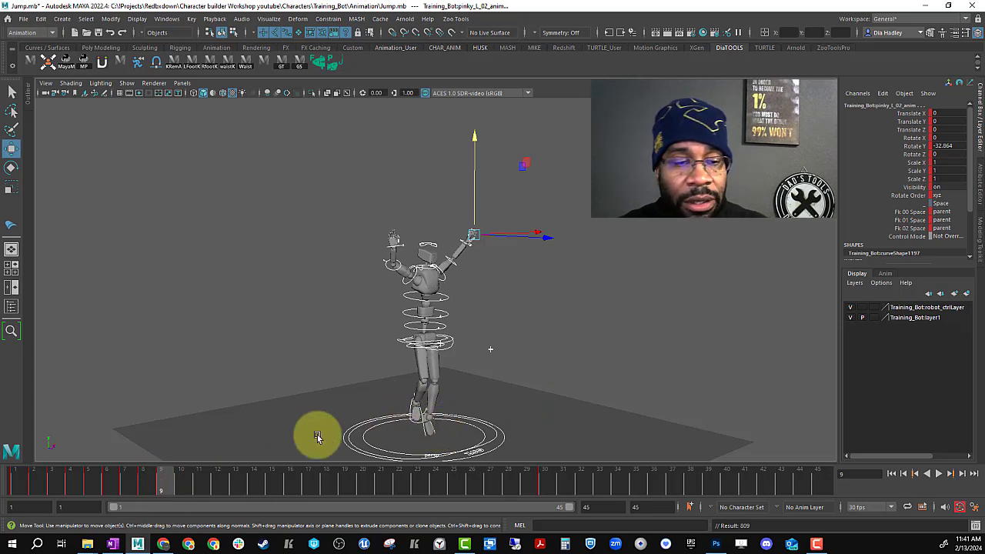
Copy the standing pose from frame 30 to frame 10 and compare it with frame 9.
{"action": "left_click", "coordinate": [179, 485]}
{"action": "left_click_drag", "start_coordinate": [424, 367], "coordinate": [431, 396], "text": "alt"}
{"action": "left_click_drag", "start_coordinate": [187, 473], "coordinate": [190, 488]}
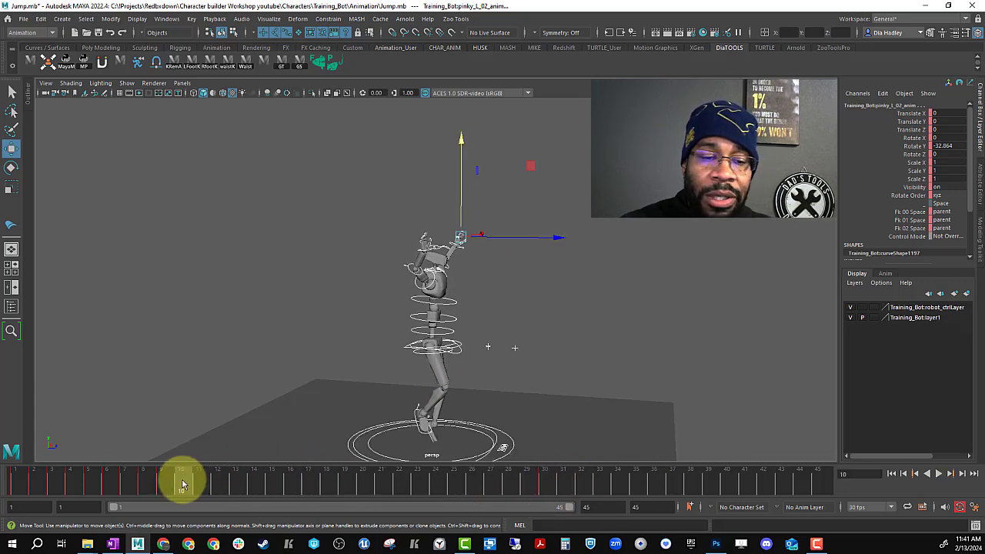
{"action": "left_click", "coordinate": [544, 488]}
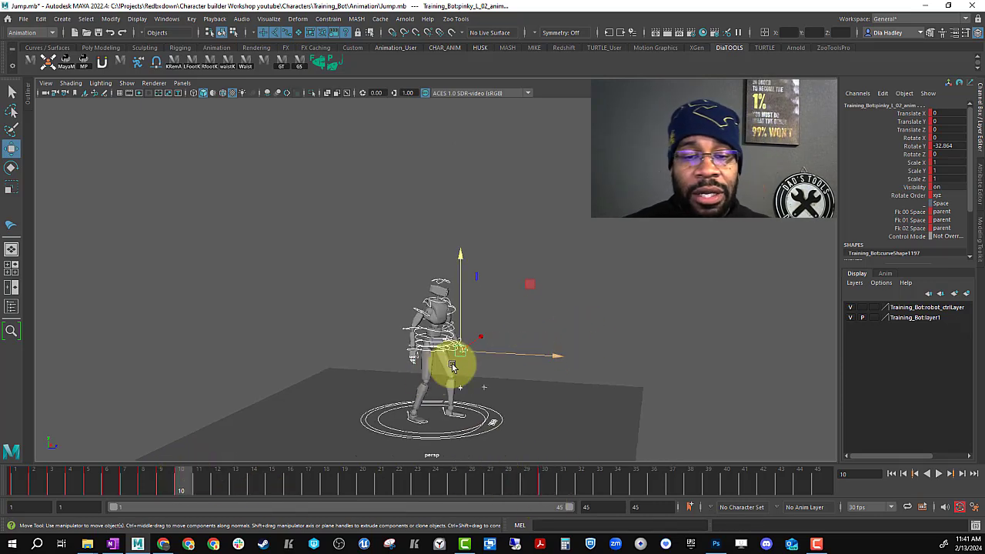
{"action": "left_click", "coordinate": [161, 477]}
{"action": "left_click", "coordinate": [185, 482]}
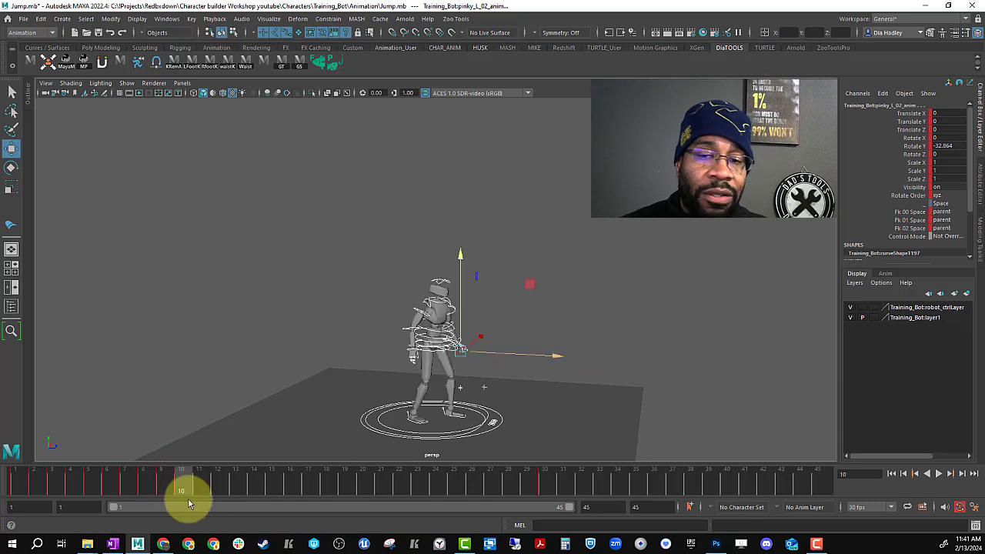
At frame 10, drop the center-of-gravity control to a Translate Y of about -19.8 for the landing crouch.
{"action": "left_click", "coordinate": [510, 334]}
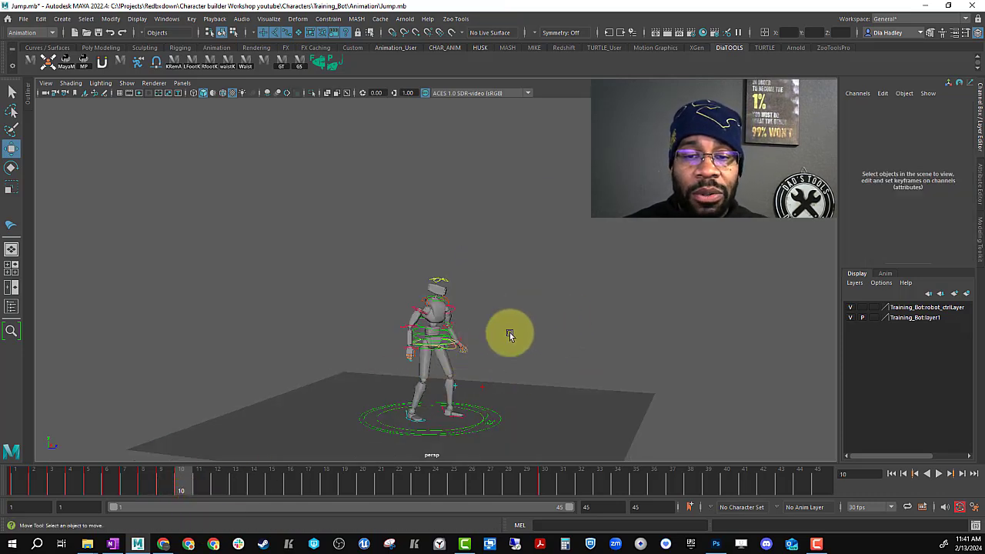
{"action": "left_click", "coordinate": [450, 380]}
{"action": "left_click_drag", "start_coordinate": [450, 379], "coordinate": [487, 338], "text": "alt"}
{"action": "scroll", "coordinate": [490, 354], "scroll_direction": "up", "scroll_amount": 3}
{"action": "middle_click_drag", "start_coordinate": [490, 366], "coordinate": [519, 283], "text": "alt"}
{"action": "left_click_drag", "start_coordinate": [462, 186], "coordinate": [490, 359]}
{"action": "right_click_drag", "start_coordinate": [483, 312], "coordinate": [547, 385], "text": "alt"}
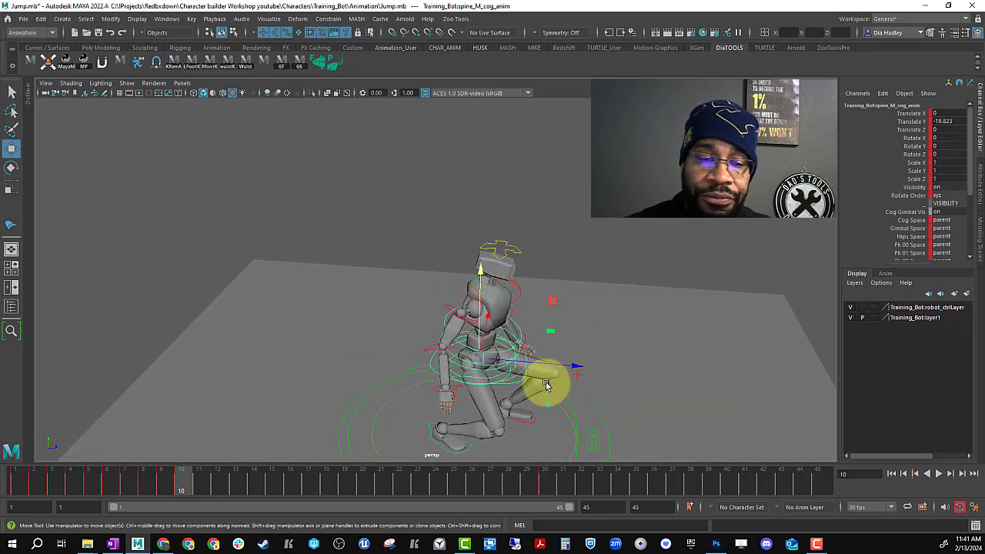
{"action": "middle_click_drag", "start_coordinate": [547, 384], "coordinate": [552, 304], "text": "alt"}
{"action": "left_click", "coordinate": [164, 480]}
{"action": "left_click_drag", "start_coordinate": [167, 482], "coordinate": [186, 487]}
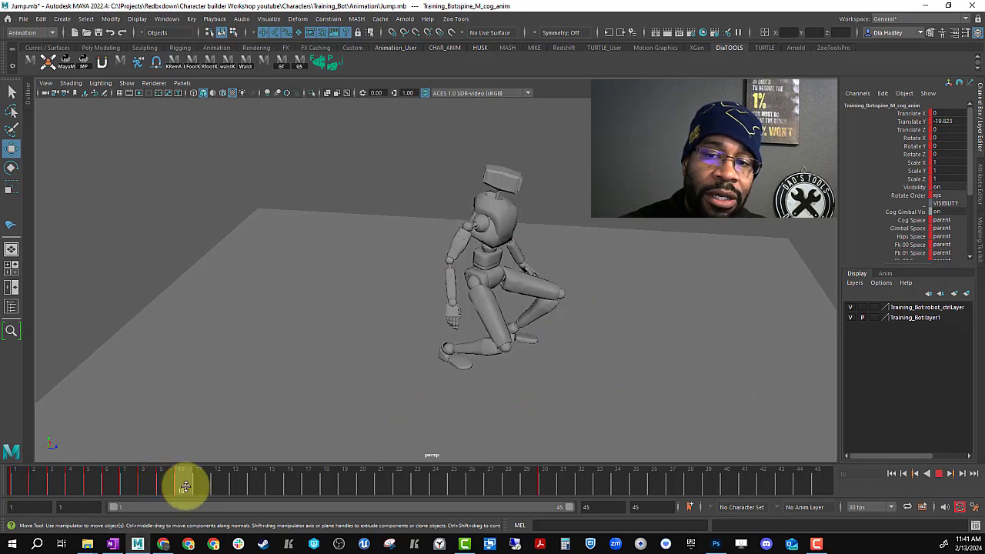
At frame 10, rotate the gimbal control forward to a Rotate X of about 32.7 so the torso leans over the legs.
{"action": "left_click_drag", "start_coordinate": [519, 313], "coordinate": [504, 321], "text": "alt"}
{"action": "left_click", "coordinate": [598, 218]}
{"action": "left_click", "coordinate": [522, 285]}
{"action": "key", "text": "e"}
{"action": "left_click_drag", "start_coordinate": [537, 281], "coordinate": [591, 235], "text": "alt"}
{"action": "key", "text": "w"}
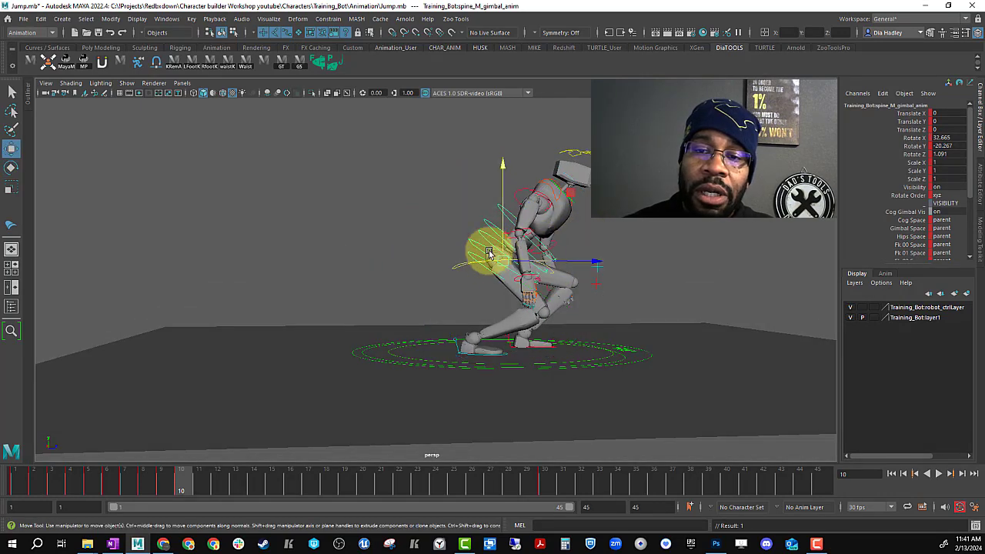
Move the gimbal control back to a Translate Z of about -7.4 and compare the landing crouch with frame 9.
{"action": "key", "text": "e"}
{"action": "key", "text": "w"}
{"action": "left_click_drag", "start_coordinate": [561, 262], "coordinate": [567, 262]}
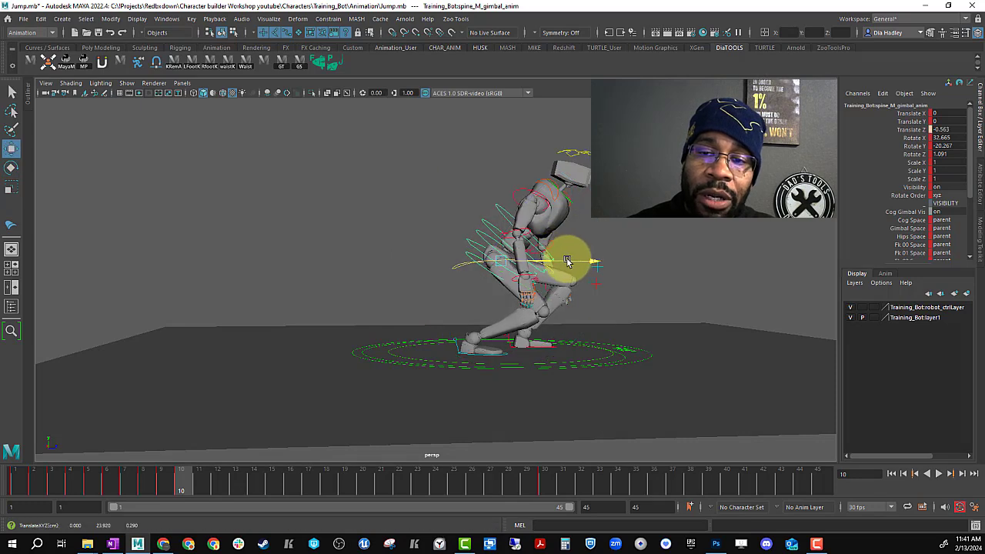
{"action": "key", "text": "alt+v"}
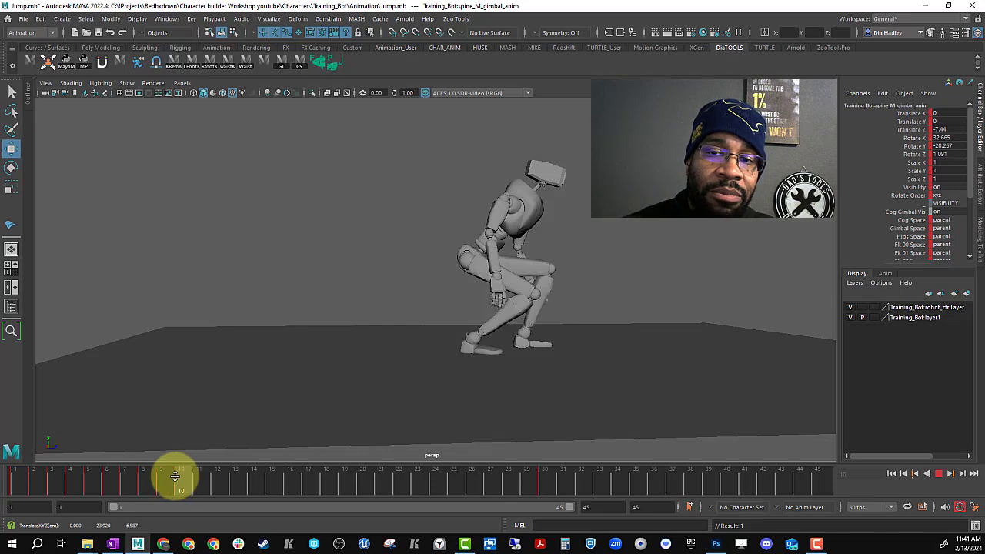
{"action": "left_click", "coordinate": [173, 477]}
{"action": "left_click", "coordinate": [189, 477]}
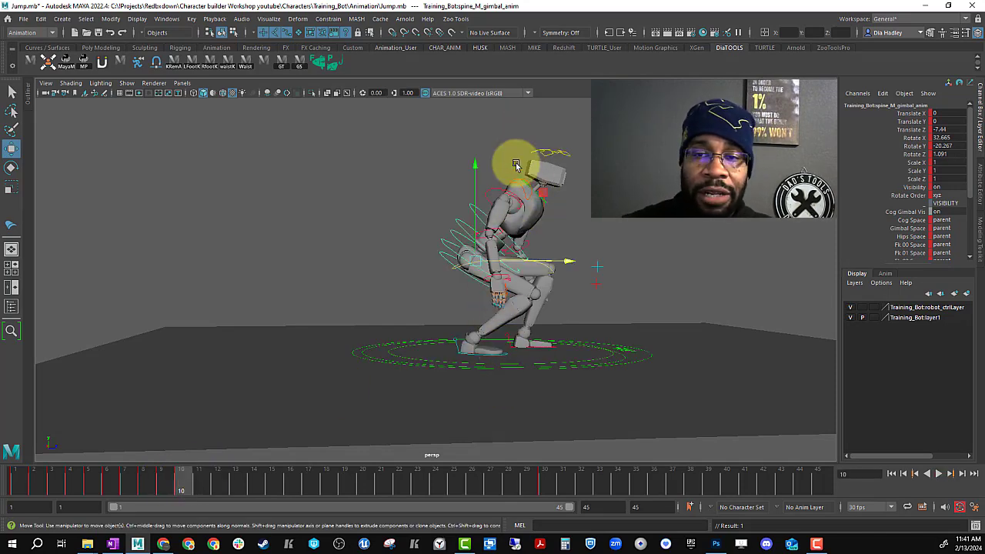
{"action": "key", "text": "alt+v"}
{"action": "key", "text": "alt+v"}
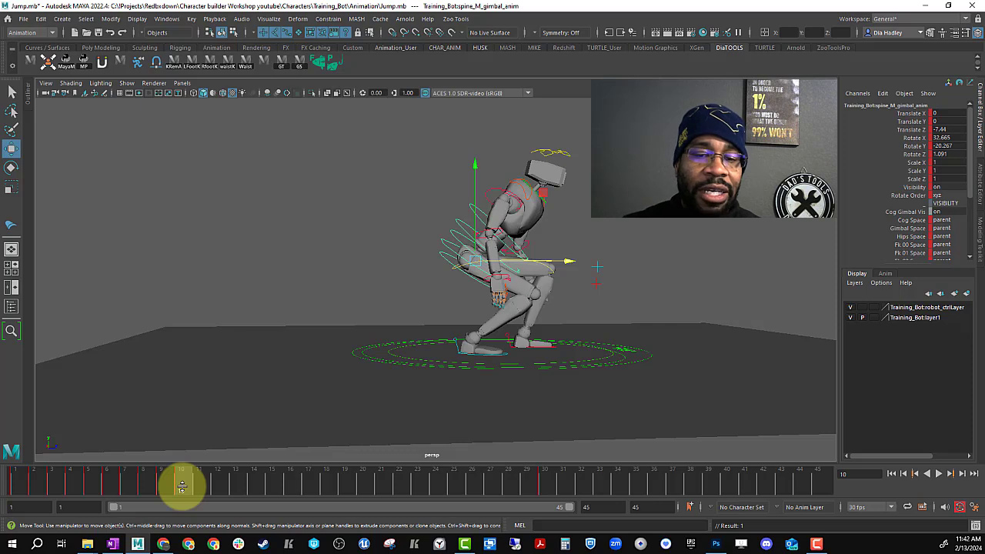
Select all the rig controls and key the landing crouch at frame 10.
{"action": "mouse_move", "coordinate": [181, 486]}
{"action": "left_mouse_down"}
{"action": "mouse_move", "coordinate": [174, 478]}
{"action": "mouse_move", "coordinate": [194, 480]}
{"action": "mouse_move", "coordinate": [161, 484]}
{"action": "mouse_move", "coordinate": [189, 491]}
{"action": "mouse_move", "coordinate": [154, 483]}
{"action": "mouse_move", "coordinate": [202, 482]}
{"action": "mouse_move", "coordinate": [181, 485]}
{"action": "left_mouse_up"}
{"action": "left_click", "coordinate": [557, 290]}
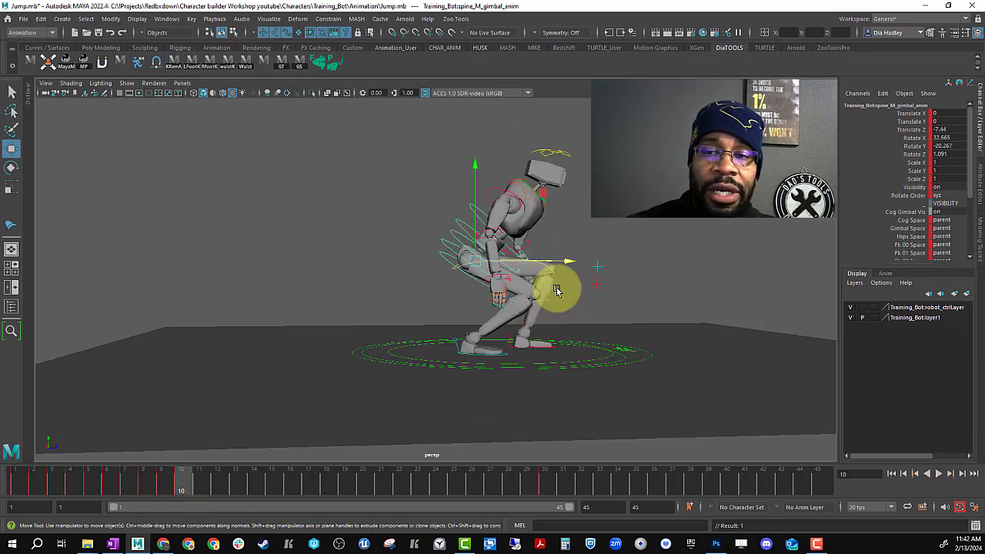
{"action": "left_click_drag", "start_coordinate": [380, 146], "coordinate": [543, 366]}
{"action": "mouse_move", "coordinate": [220, 475]}
{"action": "left_mouse_down"}
{"action": "mouse_move", "coordinate": [189, 473]}
{"action": "mouse_move", "coordinate": [545, 480]}
{"action": "mouse_move", "coordinate": [202, 482]}
{"action": "left_mouse_up"}
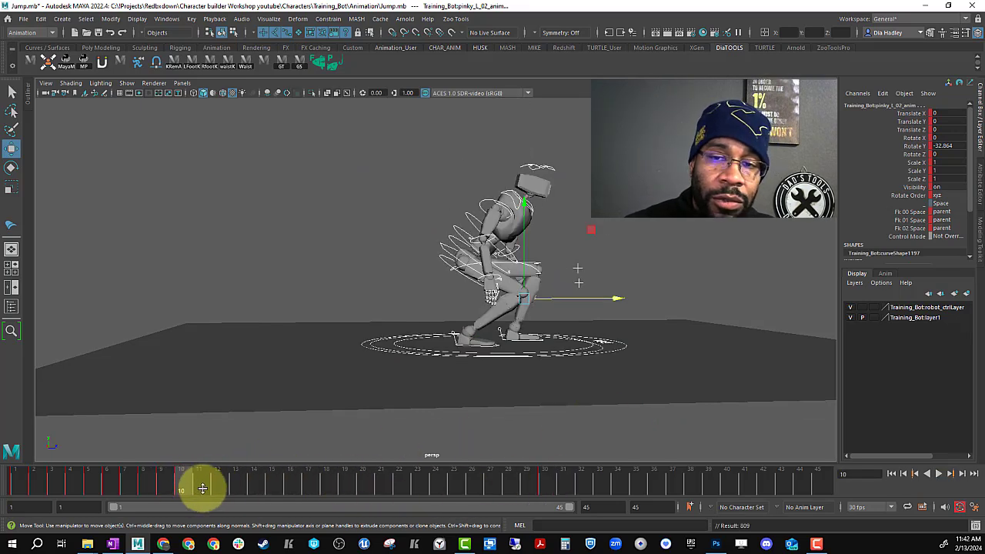
At frame 11, raise the center-of-gravity control to a Translate Y of about -15.
{"action": "left_click", "coordinate": [199, 483]}
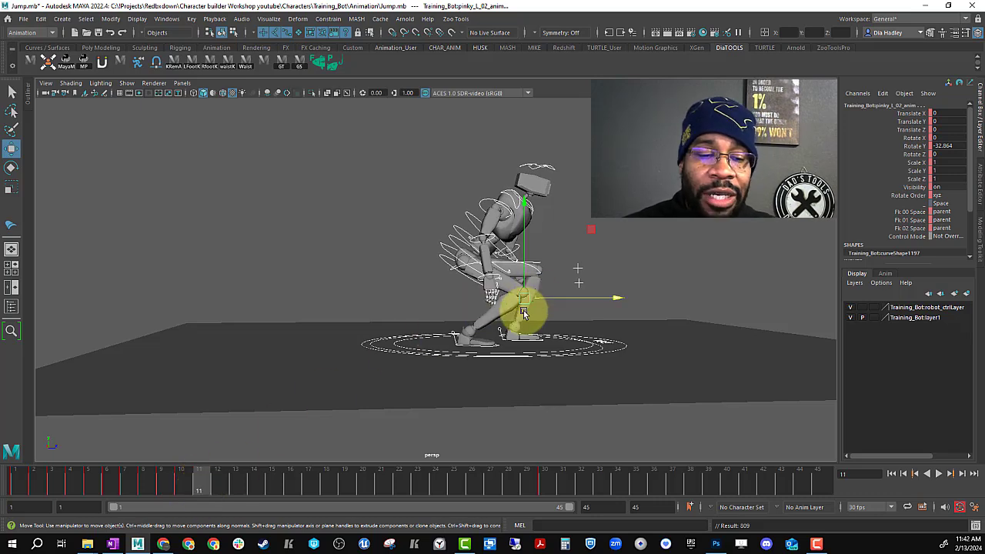
{"action": "left_click_drag", "start_coordinate": [521, 330], "coordinate": [538, 301], "text": "alt"}
{"action": "left_click", "coordinate": [531, 274]}
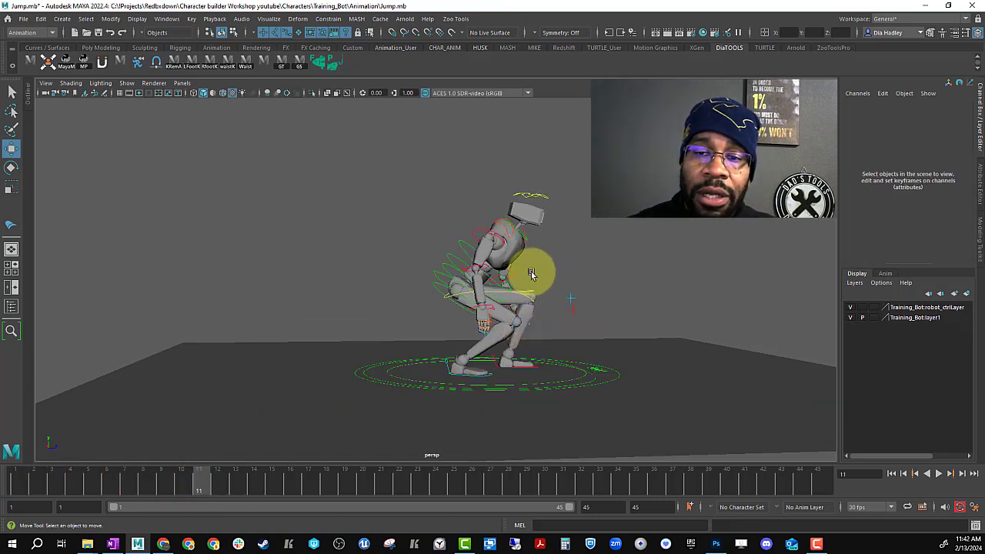
{"action": "left_click", "coordinate": [528, 299]}
{"action": "left_click_drag", "start_coordinate": [488, 265], "coordinate": [488, 261]}
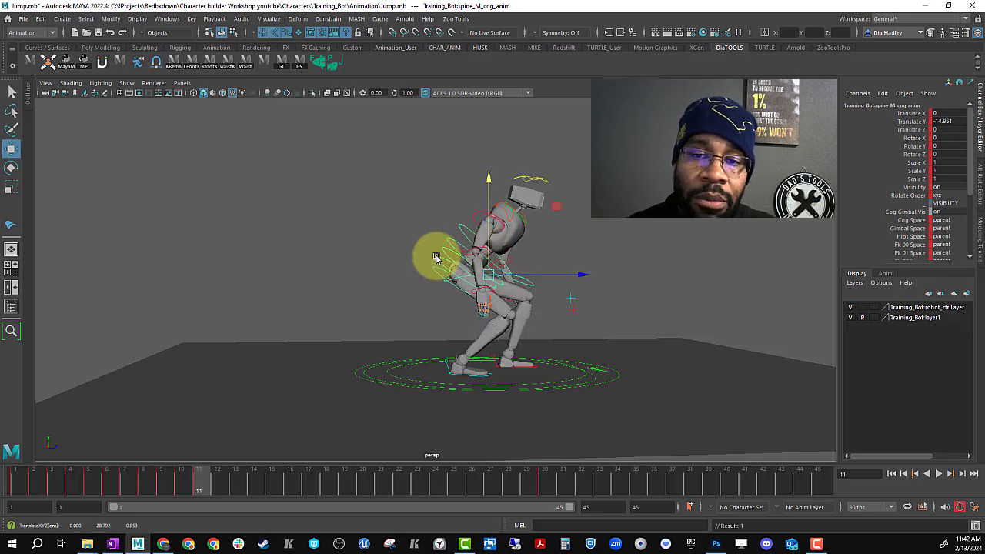
Rotate the gimbal control forward at frame 11 to a Rotate X of about 41.9.
{"action": "left_click", "coordinate": [508, 240]}
{"action": "key", "text": "e"}
{"action": "left_click_drag", "start_coordinate": [546, 233], "coordinate": [549, 241]}
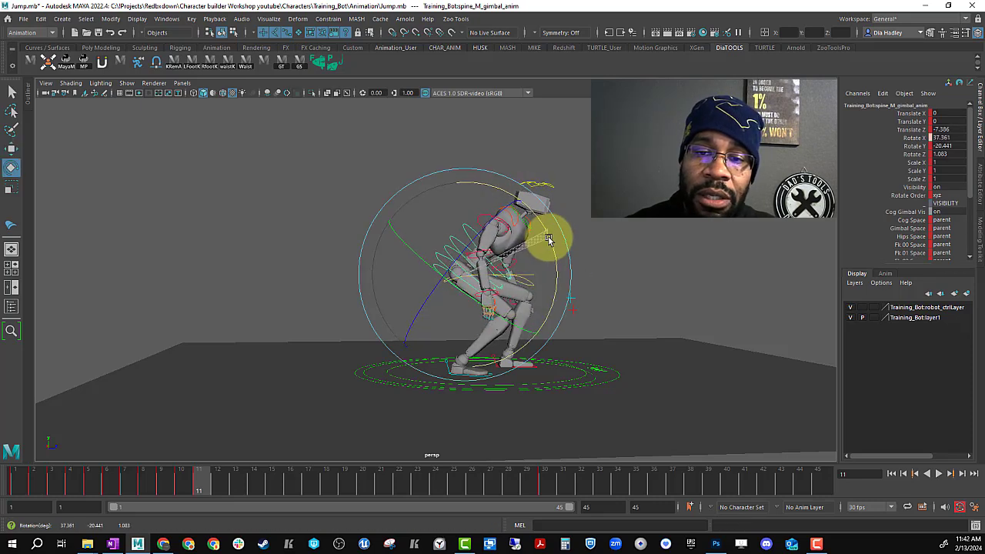
Bend the spine controls forward at frame 11 and adjust the rotation of the upper-body control.
{"action": "left_click", "coordinate": [482, 237]}
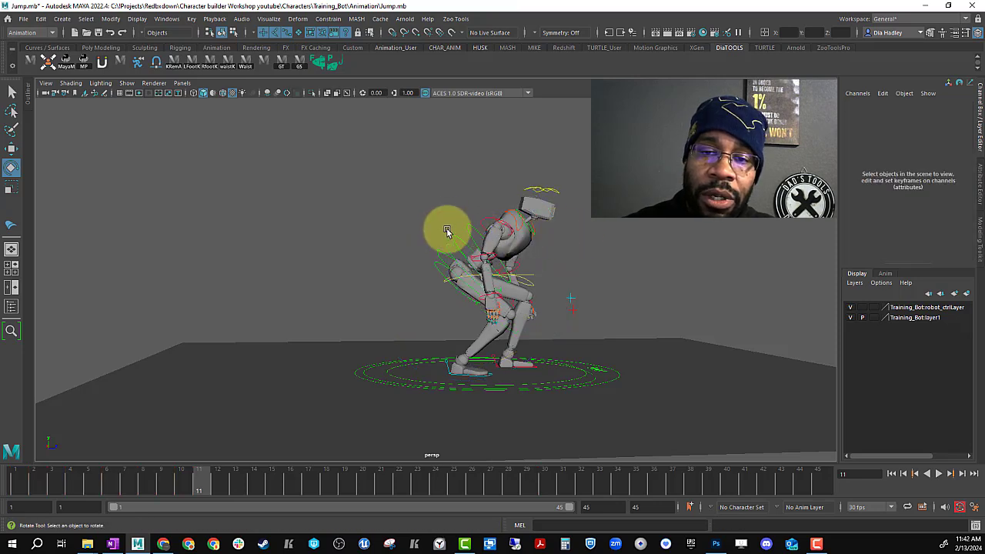
{"action": "left_click_drag", "start_coordinate": [479, 249], "coordinate": [551, 250]}
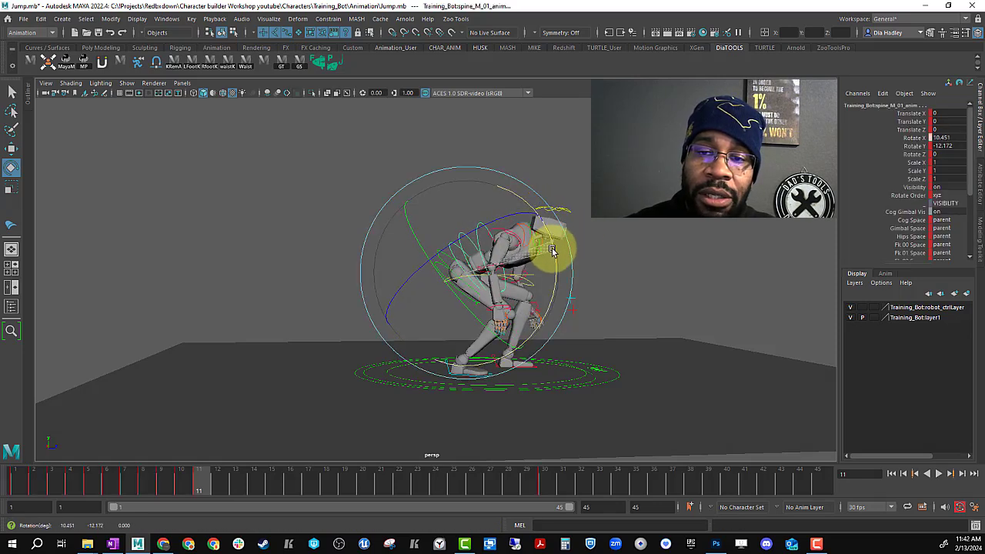
{"action": "left_click", "coordinate": [521, 237]}
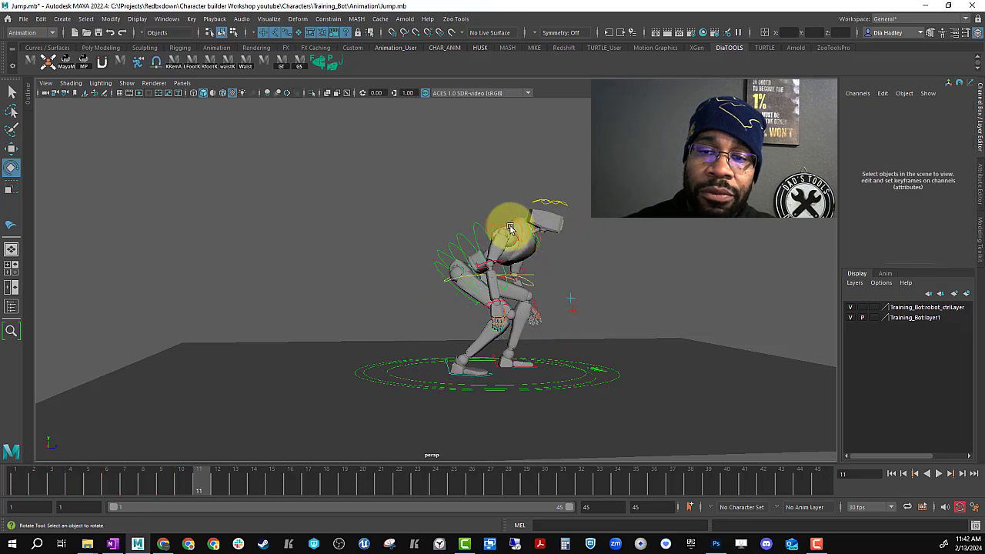
{"action": "left_click", "coordinate": [510, 227]}
{"action": "key", "text": "w"}
{"action": "left_click", "coordinate": [526, 237]}
{"action": "left_click", "coordinate": [521, 234]}
{"action": "key", "text": "e"}
{"action": "left_click_drag", "start_coordinate": [506, 260], "coordinate": [535, 288]}
{"action": "left_click_drag", "start_coordinate": [573, 262], "coordinate": [535, 277], "text": "alt"}
{"action": "key", "text": "w"}
{"action": "left_click", "coordinate": [513, 245]}
{"action": "left_click", "coordinate": [470, 234]}
{"action": "key", "text": "e"}
{"action": "key", "text": "ctrl+z"}
{"action": "left_click", "coordinate": [535, 279]}
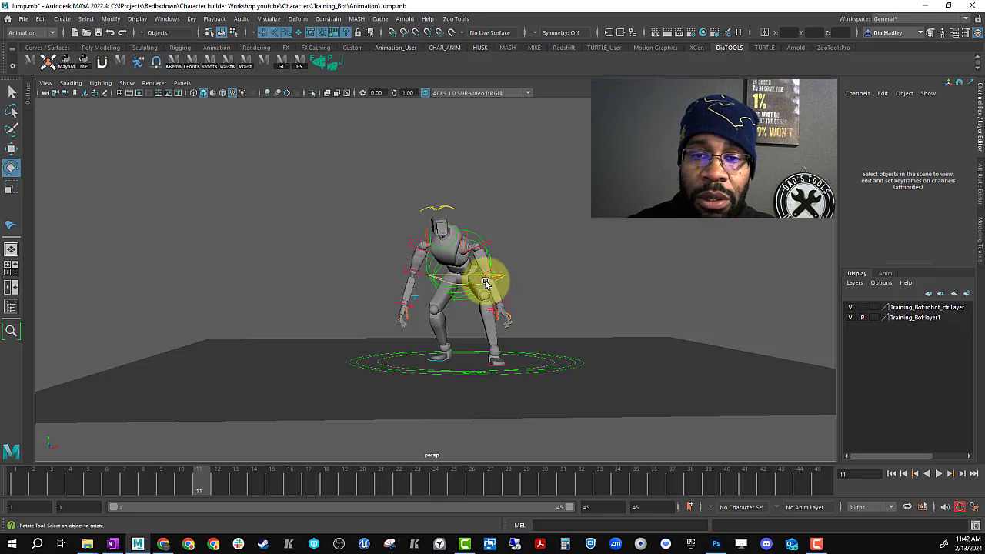
Compare the frame 11 pose with the landing crouch at frame 10 and the earlier jump poses.
{"action": "left_click", "coordinate": [468, 297]}
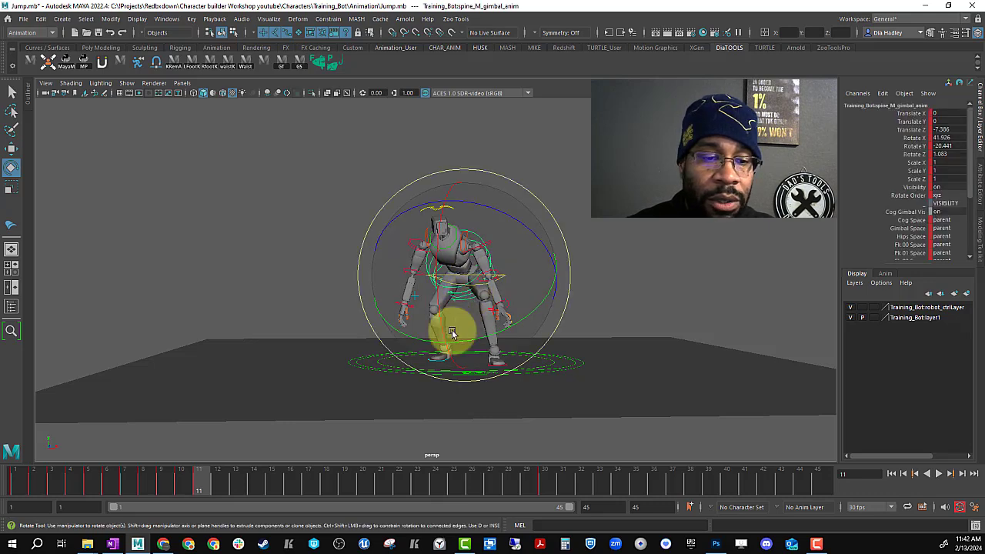
{"action": "mouse_move", "coordinate": [185, 483]}
{"action": "left_mouse_down"}
{"action": "mouse_move", "coordinate": [148, 490]}
{"action": "mouse_move", "coordinate": [186, 501]}
{"action": "left_mouse_up"}
{"action": "mouse_move", "coordinate": [483, 296]}
{"action": "left_mouse_down"}
{"action": "mouse_move", "coordinate": [498, 300]}
{"action": "mouse_move", "coordinate": [468, 301]}
{"action": "left_mouse_up"}
{"action": "left_click", "coordinate": [196, 488]}
{"action": "left_click_drag", "start_coordinate": [200, 486], "coordinate": [52, 489]}
{"action": "left_click", "coordinate": [199, 480]}
{"action": "left_click_drag", "start_coordinate": [506, 377], "coordinate": [481, 331], "text": "alt"}
Select all the rig controls, key the pose at frame 11, and return to the start of the animation.
{"action": "left_click_drag", "start_coordinate": [352, 152], "coordinate": [621, 409]}
{"action": "left_click", "coordinate": [542, 475]}
{"action": "left_click_drag", "start_coordinate": [542, 475], "coordinate": [28, 475]}
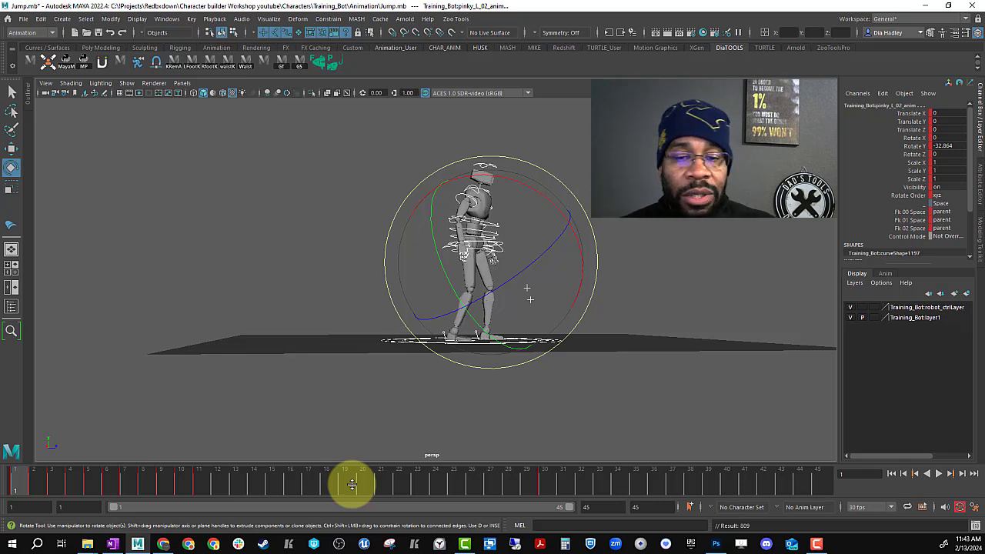
Scrub through the blocked poses from frame 3 past frame 11 to review the jump's timing.
{"action": "left_click_drag", "start_coordinate": [53, 480], "coordinate": [90, 478]}
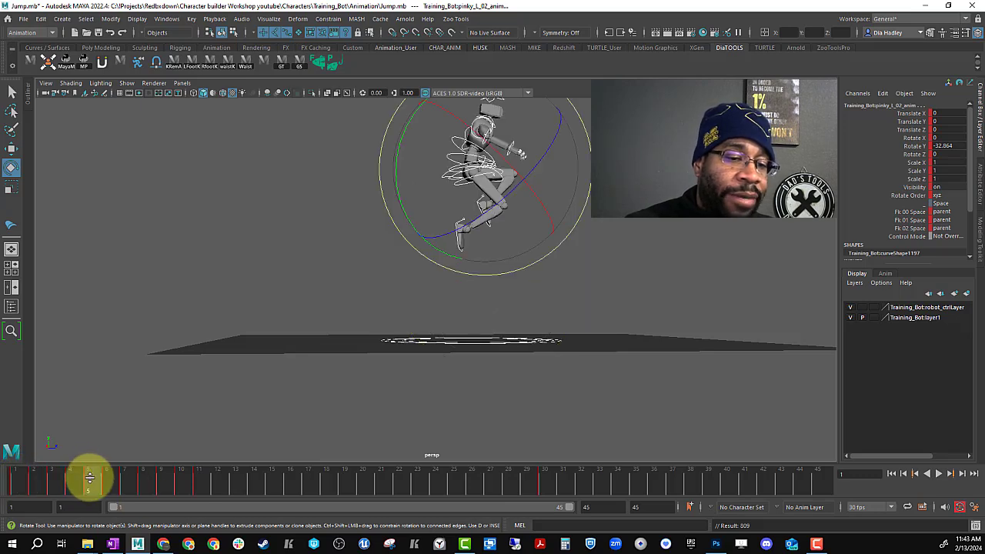
{"action": "left_click_drag", "start_coordinate": [520, 288], "coordinate": [507, 339], "text": "alt"}
{"action": "left_click_drag", "start_coordinate": [97, 479], "coordinate": [240, 486]}
{"action": "left_click", "coordinate": [292, 484]}
Shift all the keys from frame 5 onward four frames later, placing the first tucked airborne pose at frame 9.
{"action": "left_click_drag", "start_coordinate": [87, 485], "coordinate": [304, 491], "text": "shift"}
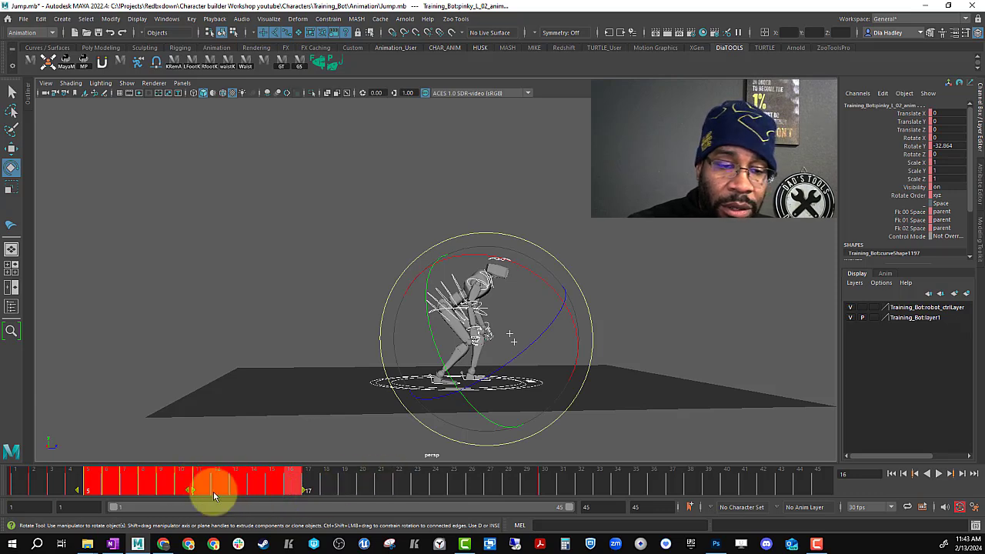
{"action": "left_click_drag", "start_coordinate": [194, 488], "coordinate": [262, 494]}
{"action": "left_click", "coordinate": [97, 477]}
{"action": "left_click", "coordinate": [75, 475]}
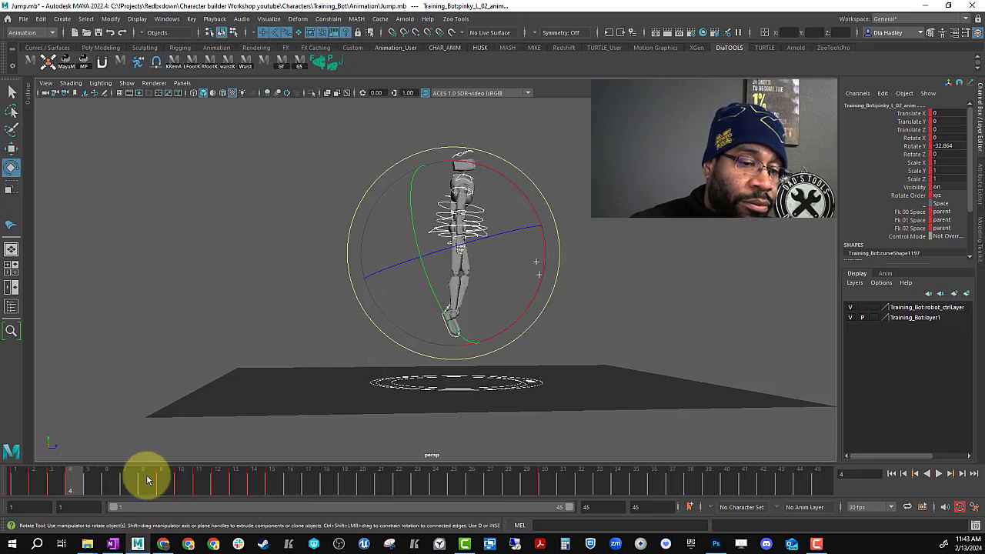
{"action": "left_click", "coordinate": [175, 481]}
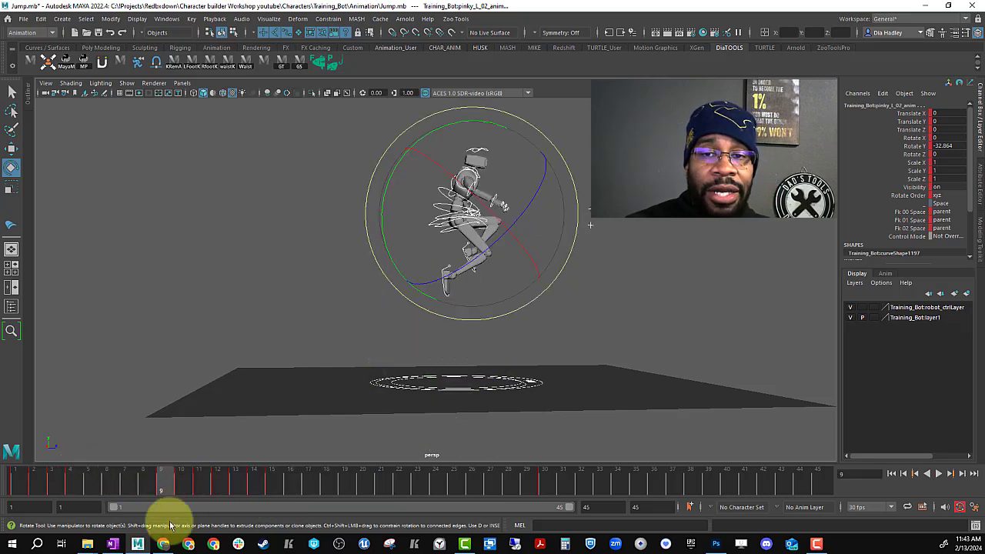
Retime the airborne poses by moving the tucked pose's key to frame 7 and the stretched pose's key to frame 5.
{"action": "left_click_drag", "start_coordinate": [171, 482], "coordinate": [75, 488]}
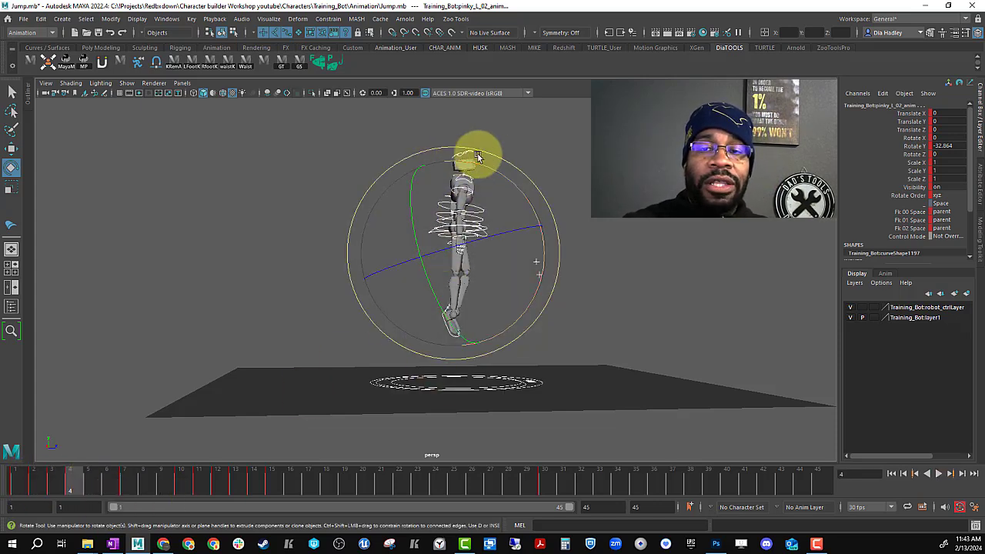
{"action": "left_click_drag", "start_coordinate": [478, 154], "coordinate": [497, 153], "text": "alt"}
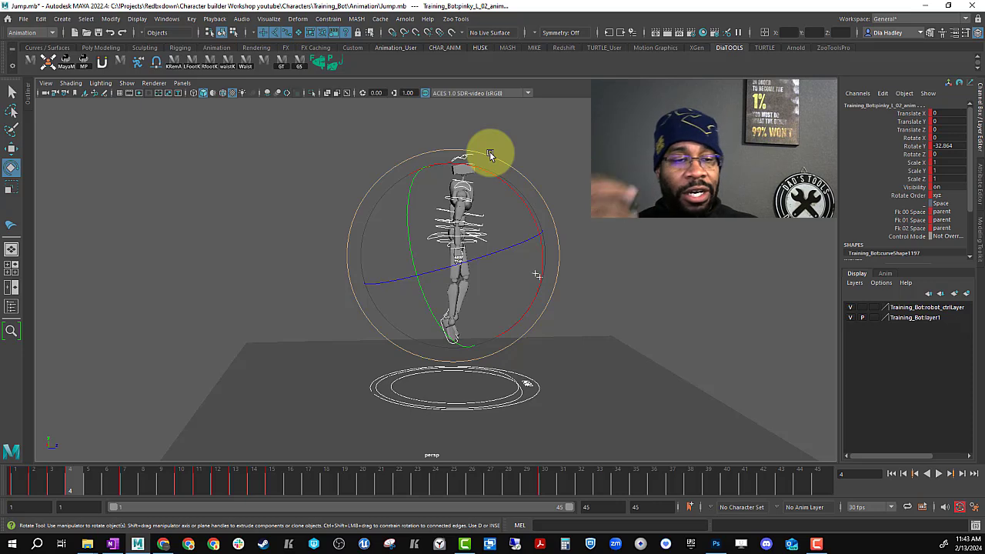
{"action": "mouse_move", "coordinate": [72, 477]}
{"action": "left_mouse_down"}
{"action": "mouse_move", "coordinate": [88, 478]}
{"action": "mouse_move", "coordinate": [35, 480]}
{"action": "mouse_move", "coordinate": [105, 479]}
{"action": "mouse_move", "coordinate": [88, 480]}
{"action": "left_mouse_up"}
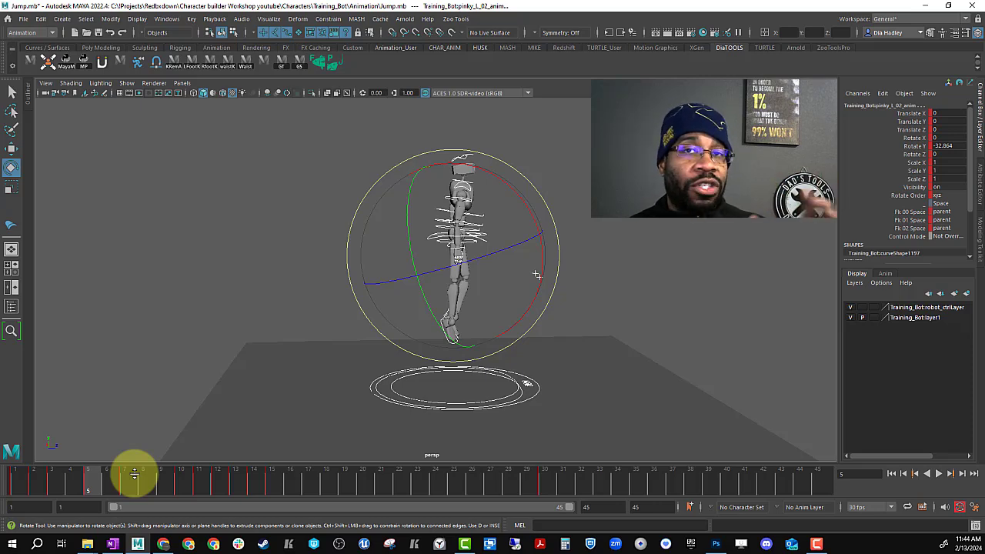
Move the push-off pose's key to frame 4 and the anticipation crouch's key to frame 3.
{"action": "left_click_drag", "start_coordinate": [134, 473], "coordinate": [55, 473]}
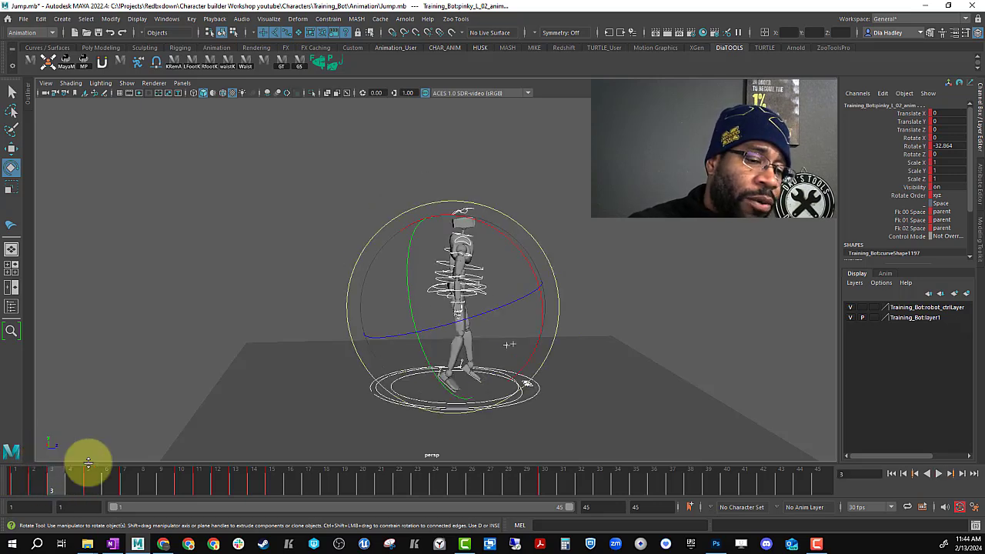
{"action": "left_click_drag", "start_coordinate": [42, 470], "coordinate": [10, 501]}
{"action": "left_click", "coordinate": [61, 476]}
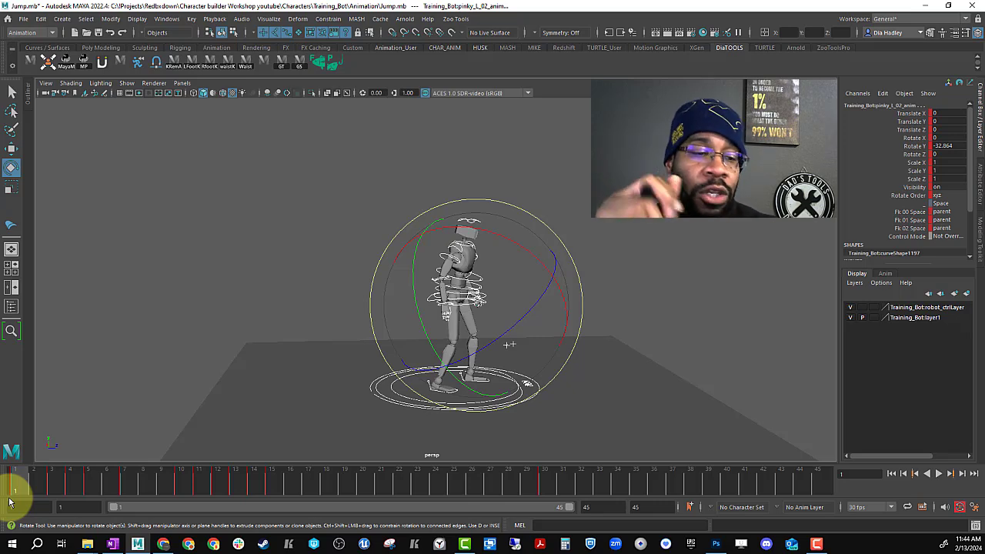
{"action": "mouse_move", "coordinate": [39, 480]}
{"action": "left_mouse_down"}
{"action": "mouse_move", "coordinate": [77, 471]}
{"action": "mouse_move", "coordinate": [44, 475]}
{"action": "mouse_move", "coordinate": [59, 484]}
{"action": "mouse_move", "coordinate": [44, 479]}
{"action": "left_mouse_up"}
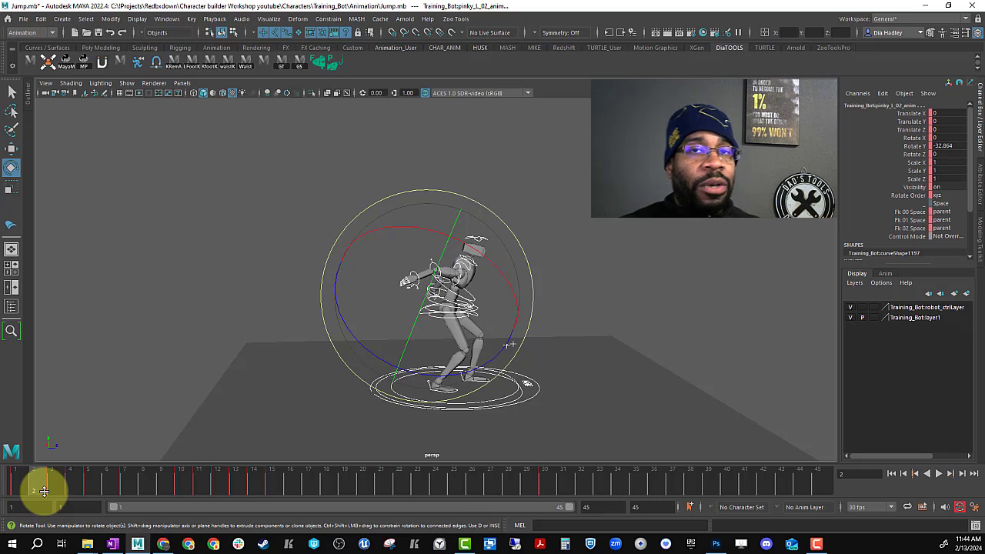
Play the animation and compare frames 1, 2 and 3 to check the move into the anticipation crouch.
{"action": "left_click_drag", "start_coordinate": [44, 491], "coordinate": [22, 480]}
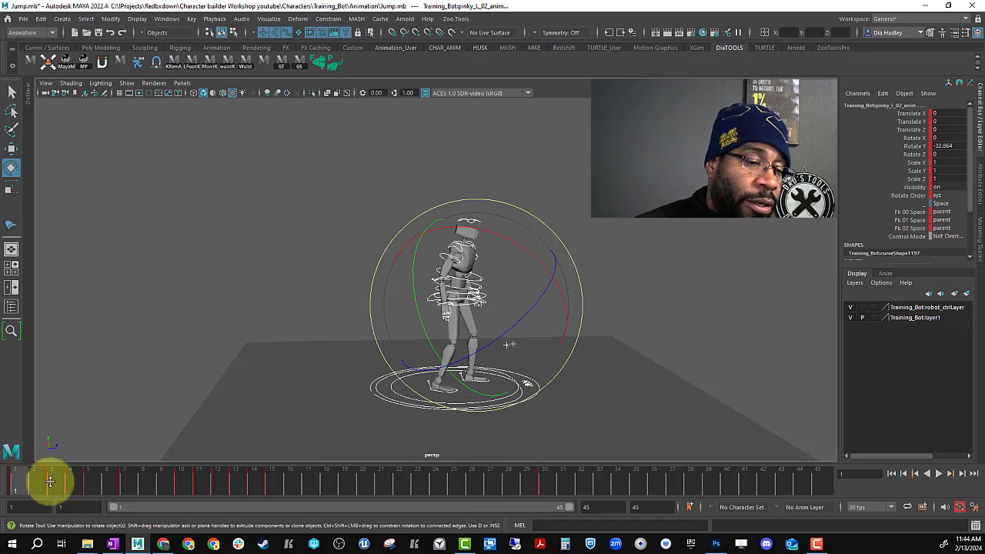
{"action": "left_click", "coordinate": [51, 480]}
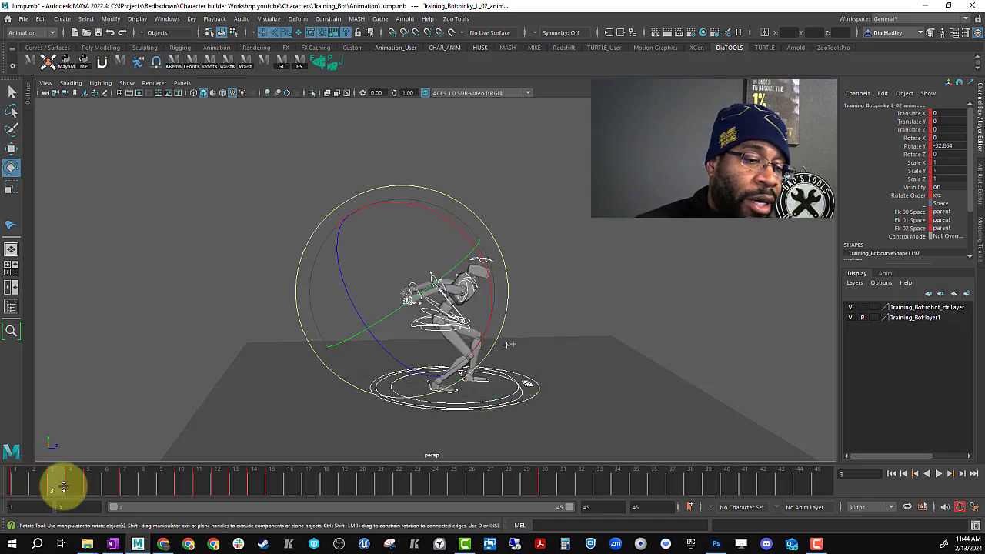
{"action": "key", "text": "alt+v"}
{"action": "key", "text": "alt+v"}
{"action": "left_click", "coordinate": [24, 481]}
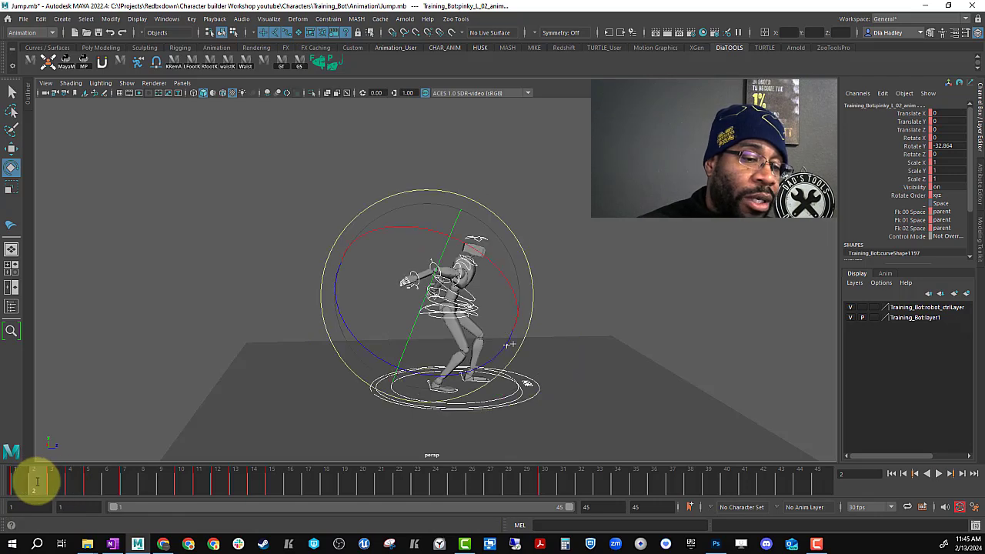
{"action": "left_click", "coordinate": [50, 480]}
{"action": "key", "text": "alt+v"}
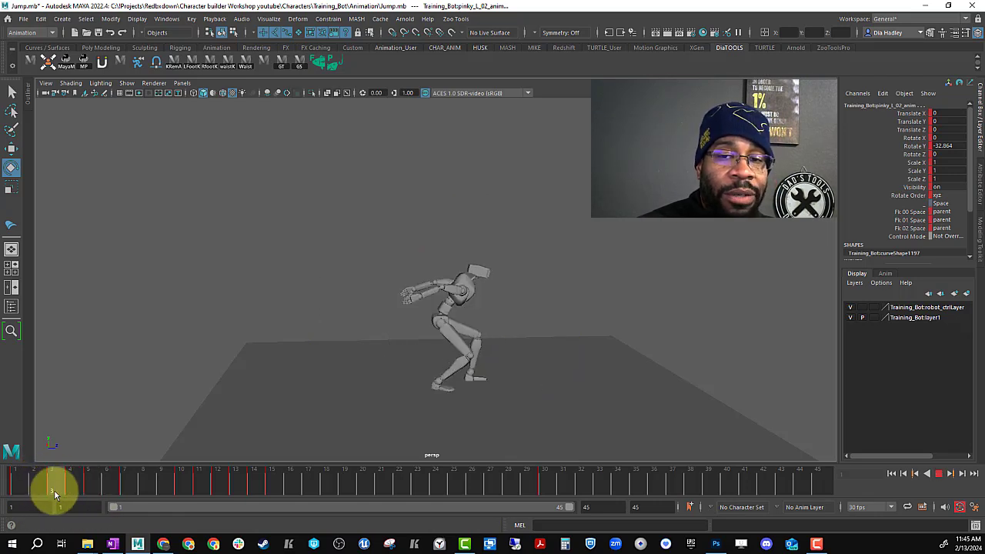
{"action": "key", "text": "alt+v"}
Copy the half-crouched, arms-back pose from frame 2 to frame 1 and key it on all the controls.
{"action": "left_click", "coordinate": [23, 481]}
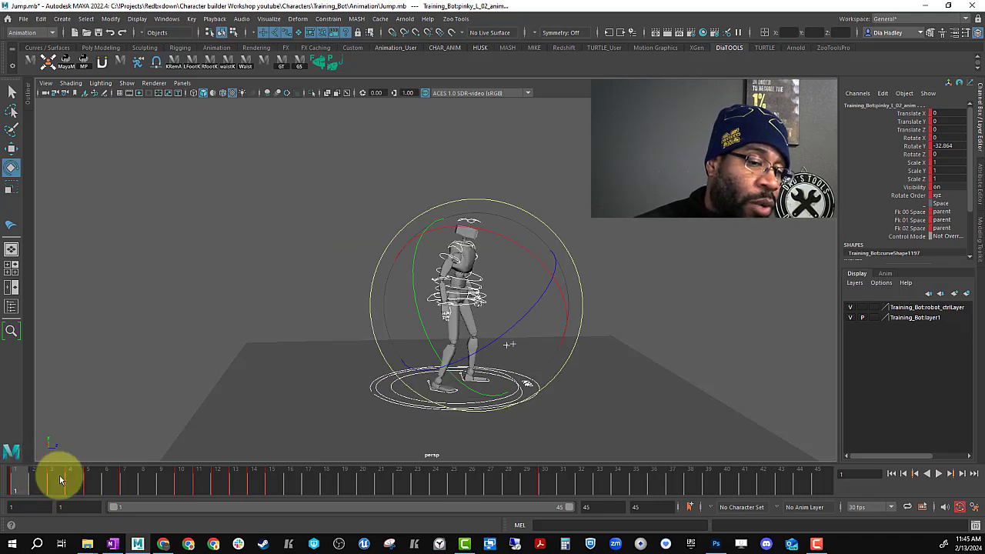
{"action": "left_click_drag", "start_coordinate": [62, 481], "coordinate": [40, 477]}
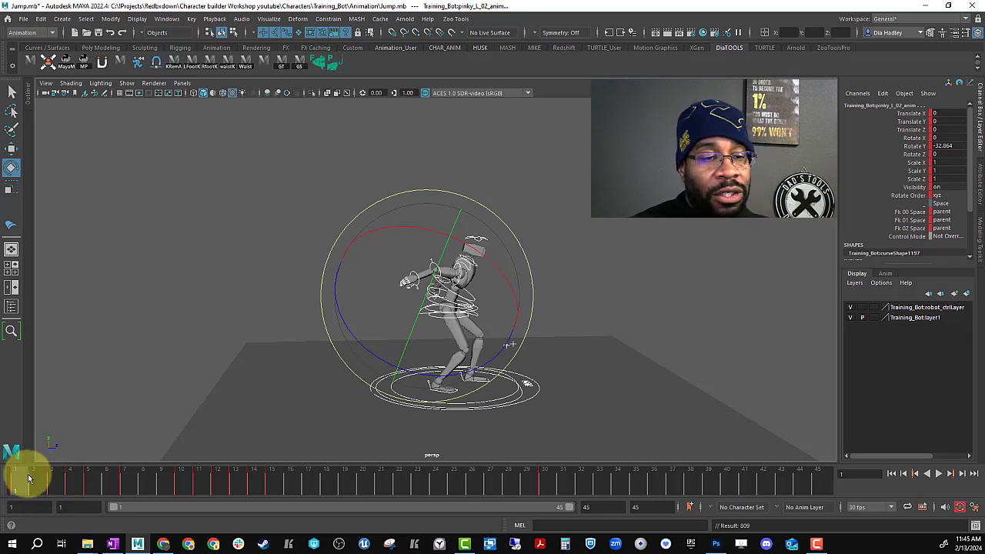
{"action": "key", "text": "alt+v"}
{"action": "left_click", "coordinate": [13, 486]}
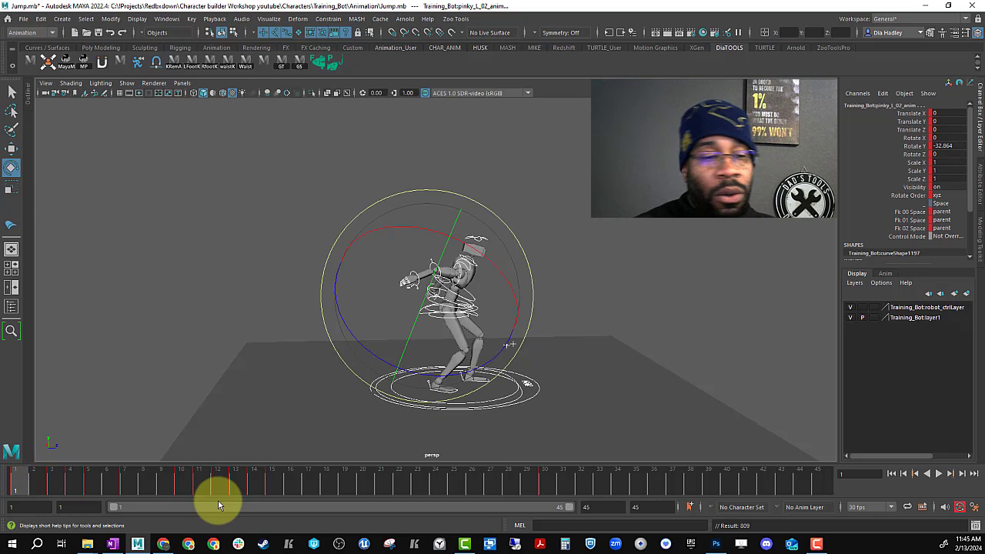
{"action": "left_click_drag", "start_coordinate": [553, 327], "coordinate": [468, 346], "text": "alt"}
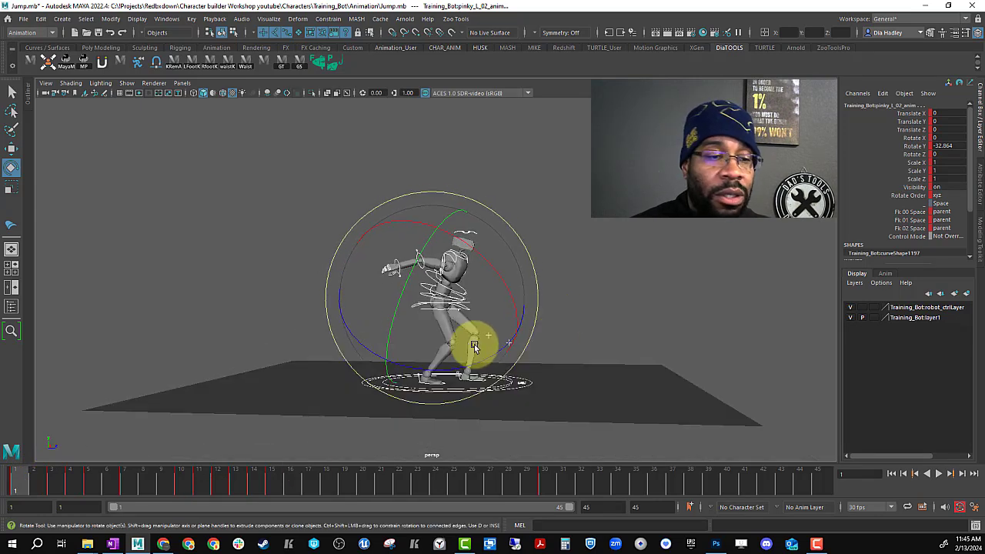
Lower the cog control on frame 1 to about -17.3 in Translate Y to deepen the starting crouch.
{"action": "left_click_drag", "start_coordinate": [54, 479], "coordinate": [22, 480]}
{"action": "mouse_move", "coordinate": [347, 392]}
{"action": "left_mouse_down", "text": "alt"}
{"action": "mouse_move", "coordinate": [534, 290]}
{"action": "mouse_move", "coordinate": [499, 287]}
{"action": "mouse_move", "coordinate": [358, 386]}
{"action": "left_mouse_up", "text": "alt"}
{"action": "left_click_drag", "start_coordinate": [48, 477], "coordinate": [15, 482]}
{"action": "right_click_drag", "start_coordinate": [500, 316], "coordinate": [628, 292], "text": "alt"}
{"action": "left_click", "coordinate": [628, 293]}
{"action": "left_click", "coordinate": [462, 286]}
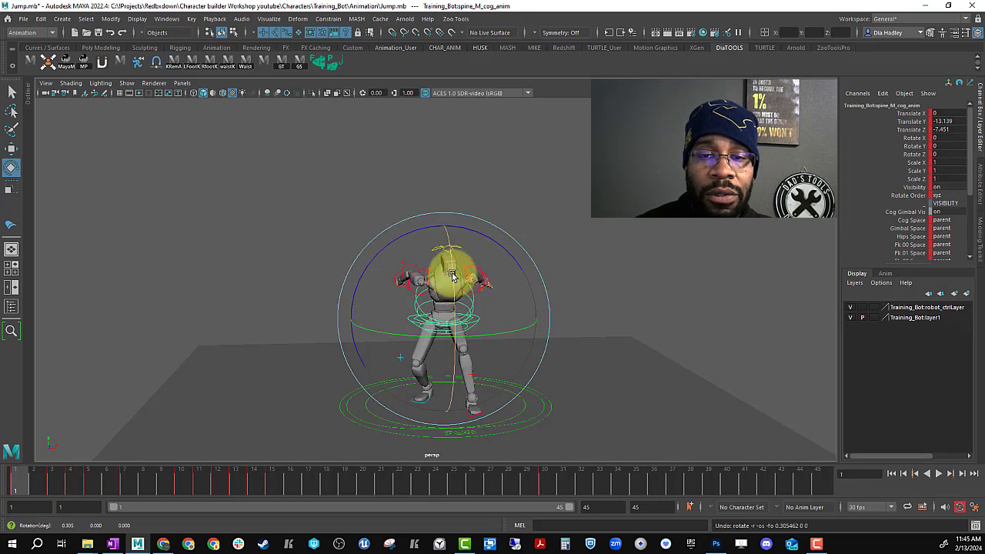
{"action": "key", "text": "w"}
{"action": "left_click_drag", "start_coordinate": [452, 276], "coordinate": [459, 328]}
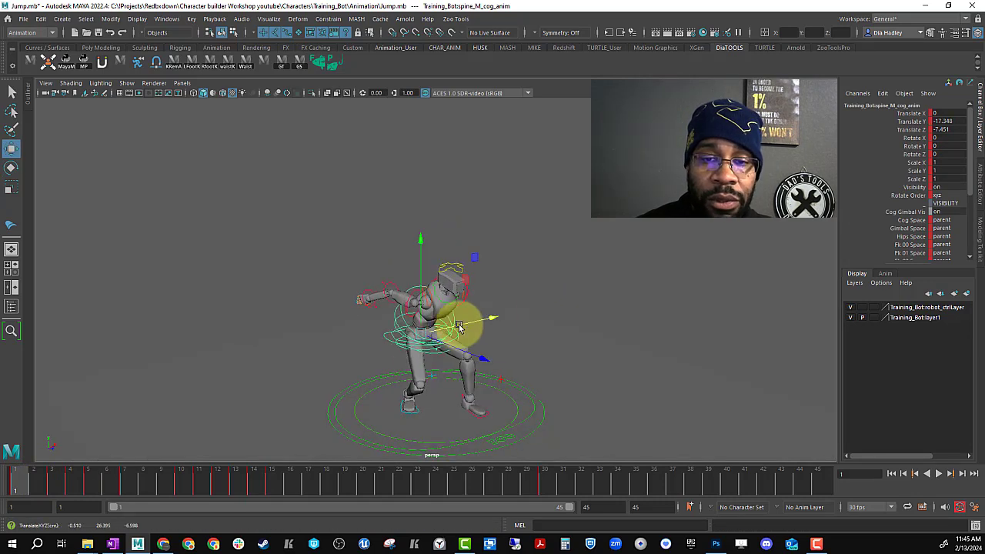
Tilt the body forward on frame 1 by rotating the hip gimbal control to Rotate X 15.982.
{"action": "left_click", "coordinate": [399, 333]}
{"action": "key", "text": "e"}
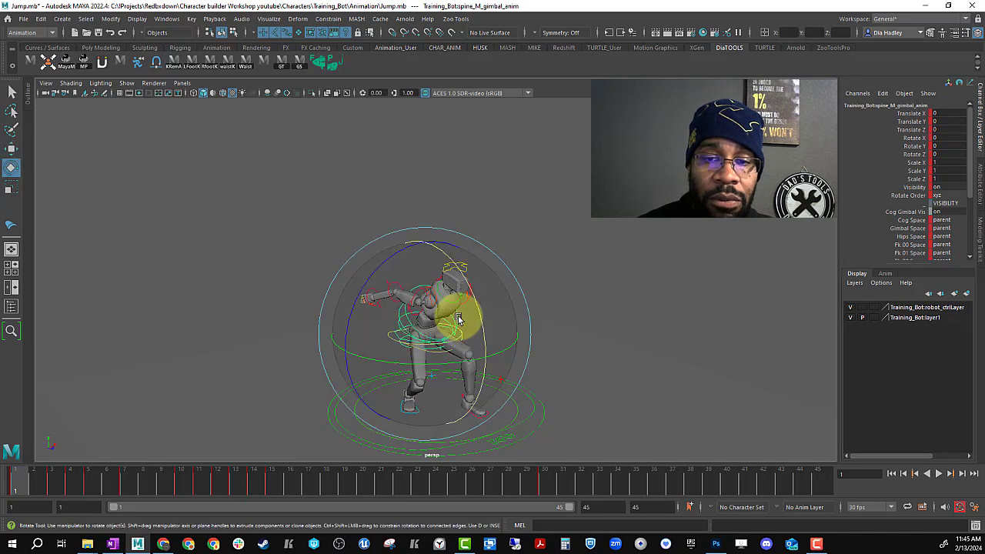
{"action": "left_click_drag", "start_coordinate": [465, 309], "coordinate": [352, 395]}
{"action": "left_click_drag", "start_coordinate": [42, 491], "coordinate": [219, 488]}
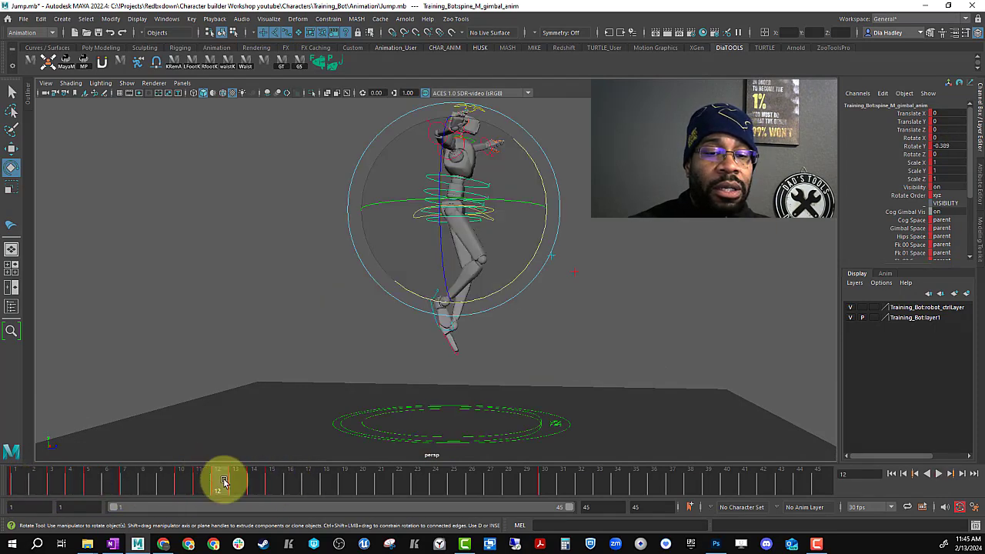
{"action": "left_click", "coordinate": [545, 480]}
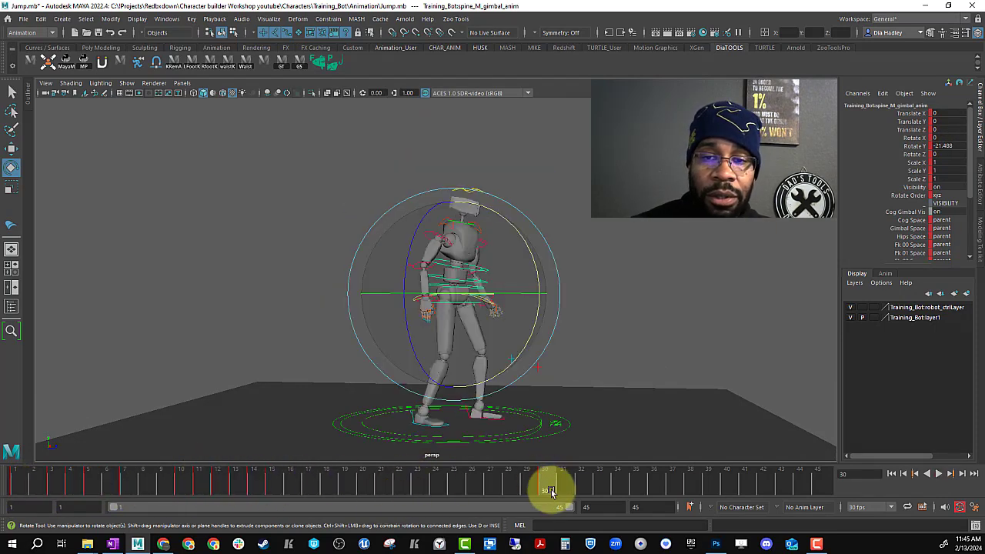
{"action": "left_click", "coordinate": [22, 481]}
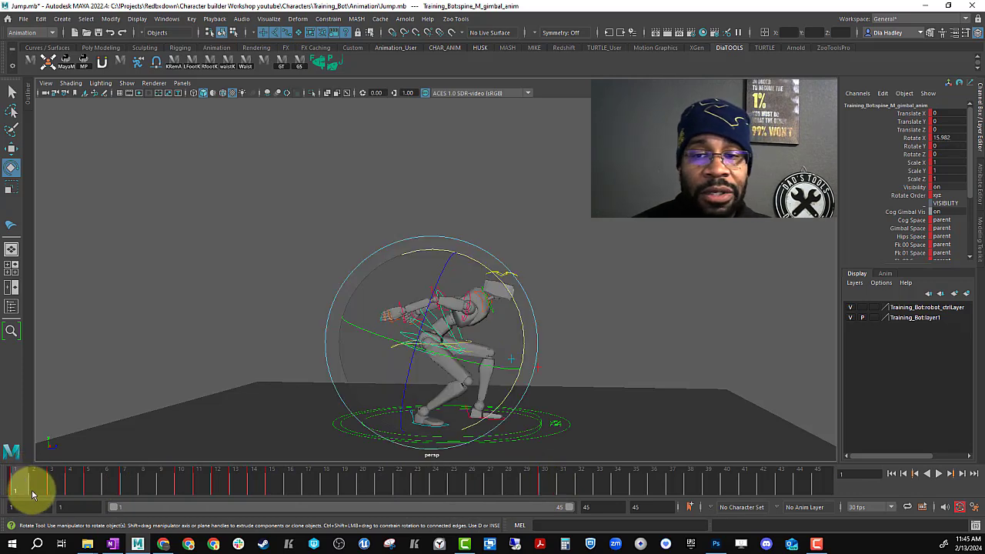
Shift the hips back in the frame 1 crouch by moving the gimbal control to Translate Z -3.903.
{"action": "mouse_move", "coordinate": [40, 490]}
{"action": "left_mouse_down"}
{"action": "mouse_move", "coordinate": [11, 481]}
{"action": "mouse_move", "coordinate": [42, 491]}
{"action": "left_mouse_up"}
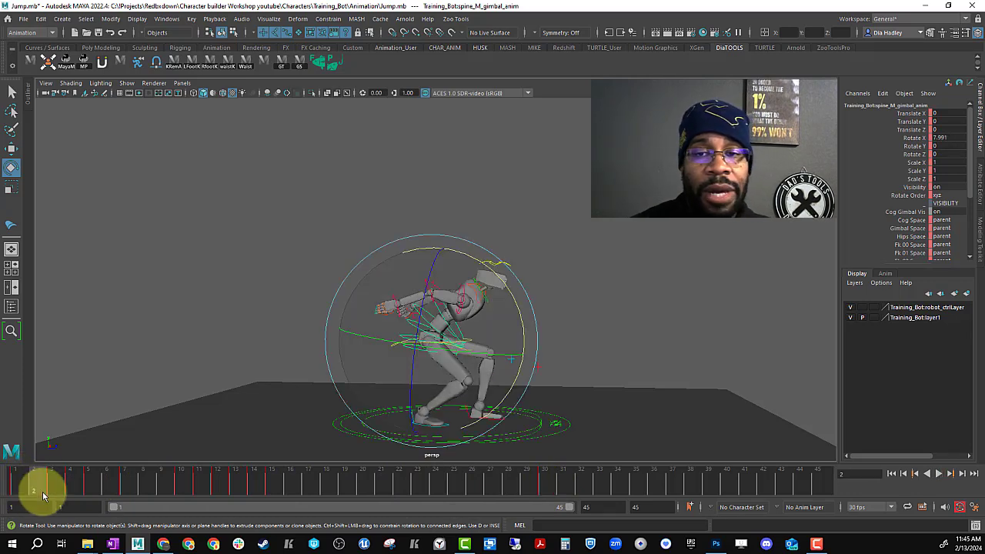
{"action": "left_click", "coordinate": [541, 484]}
{"action": "left_click_drag", "start_coordinate": [517, 408], "coordinate": [462, 377], "text": "alt"}
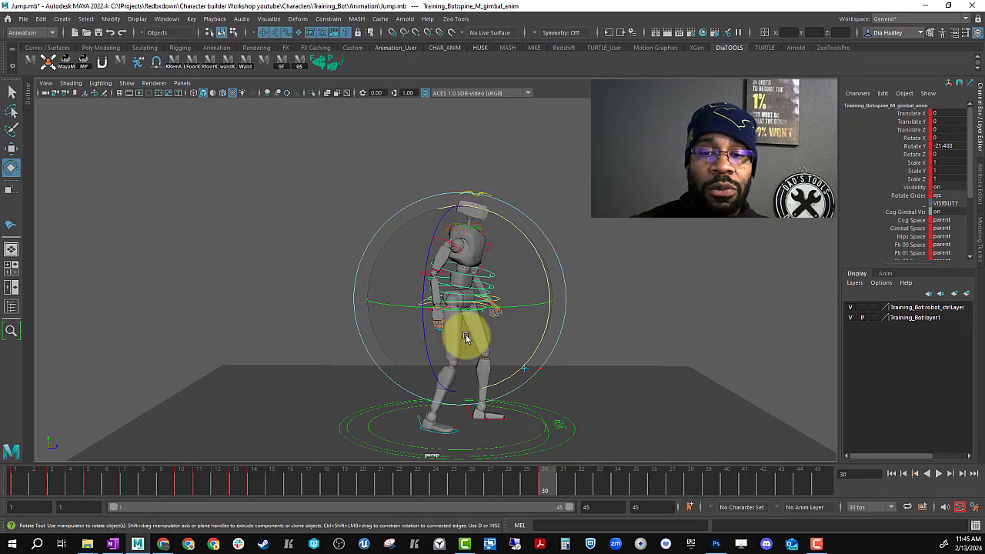
{"action": "left_click", "coordinate": [19, 480]}
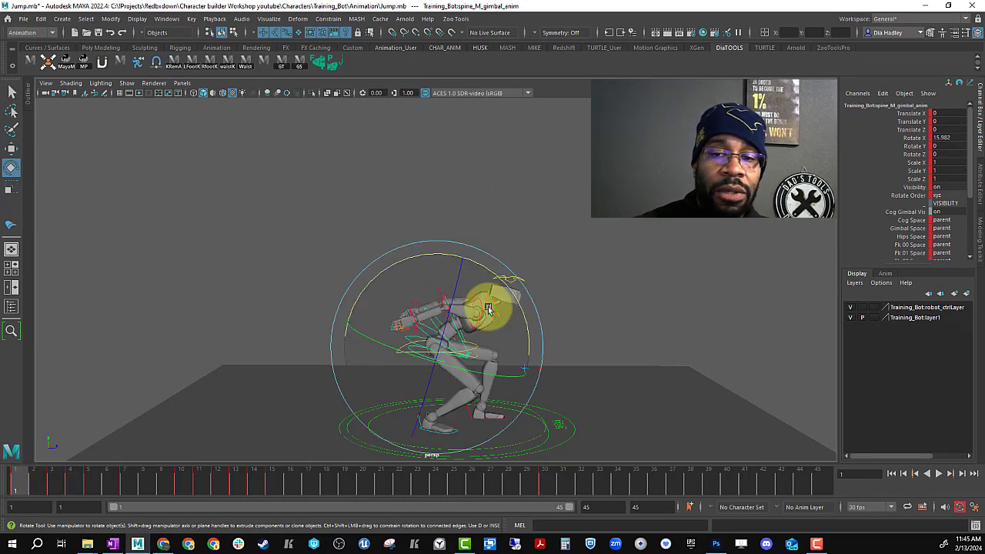
{"action": "key", "text": "w"}
{"action": "left_click_drag", "start_coordinate": [490, 350], "coordinate": [421, 361]}
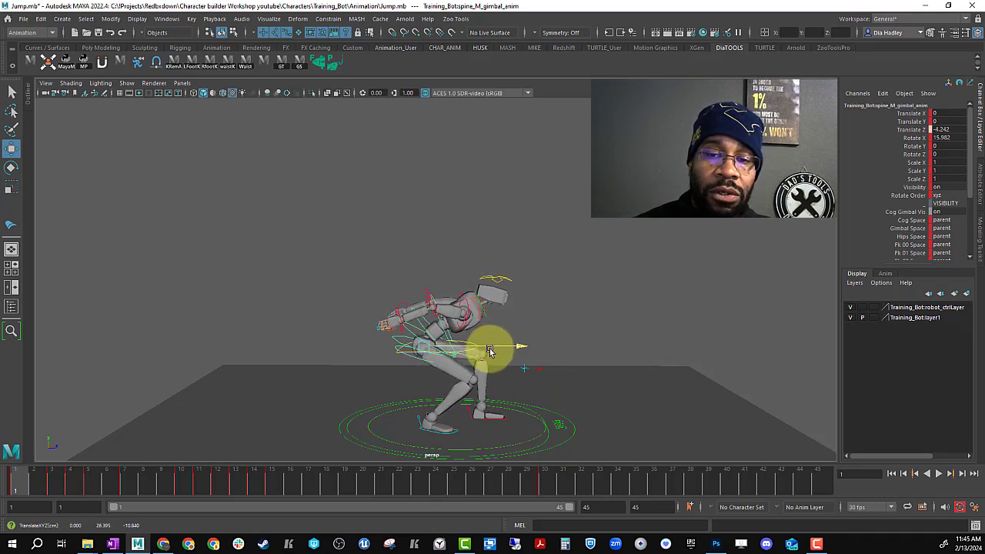
{"action": "left_click_drag", "start_coordinate": [19, 483], "coordinate": [17, 526]}
{"action": "left_click", "coordinate": [545, 481]}
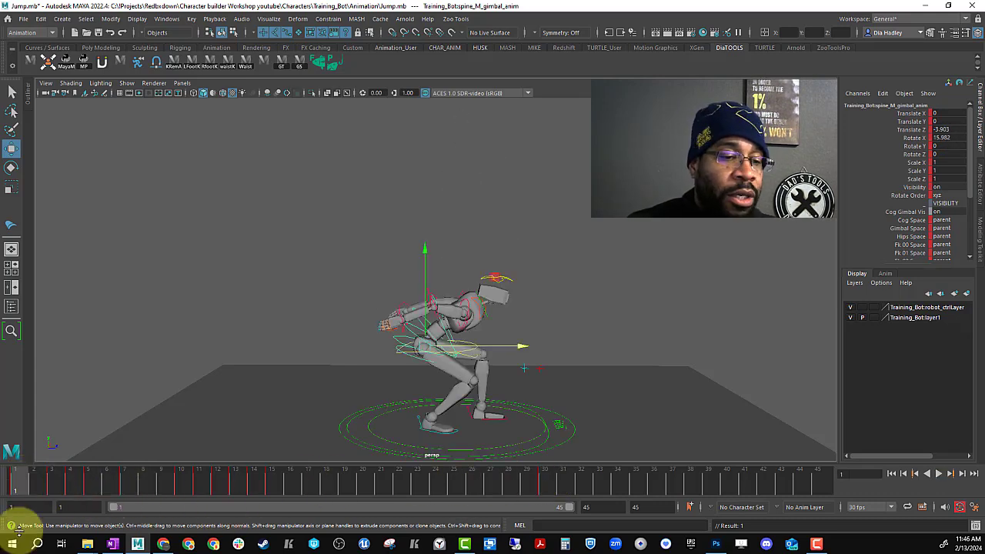
Select all the rig controls and shift the keys on frames 10 to 15 two frames later, to frames 12 to 17.
{"action": "left_click_drag", "start_coordinate": [29, 471], "coordinate": [181, 487]}
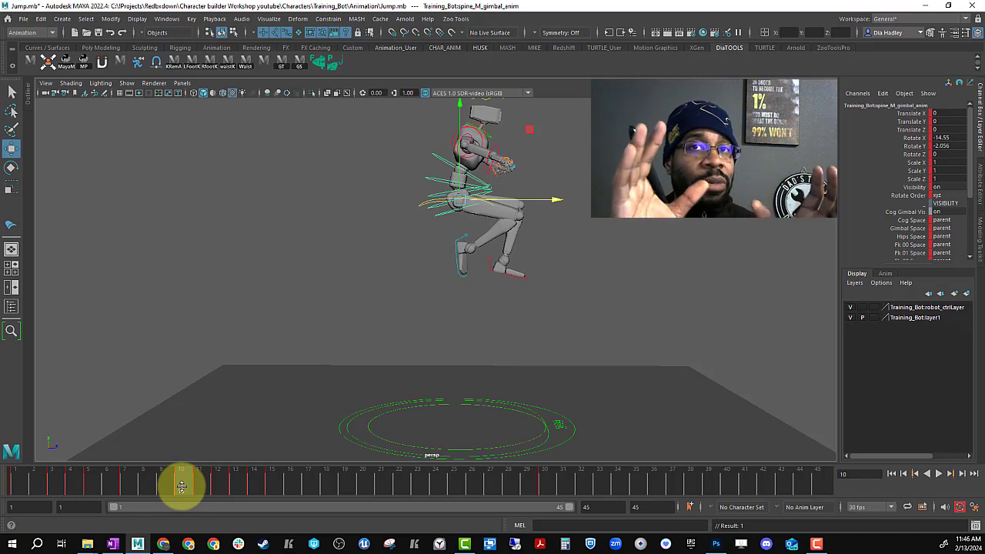
{"action": "left_click_drag", "start_coordinate": [181, 486], "coordinate": [135, 478]}
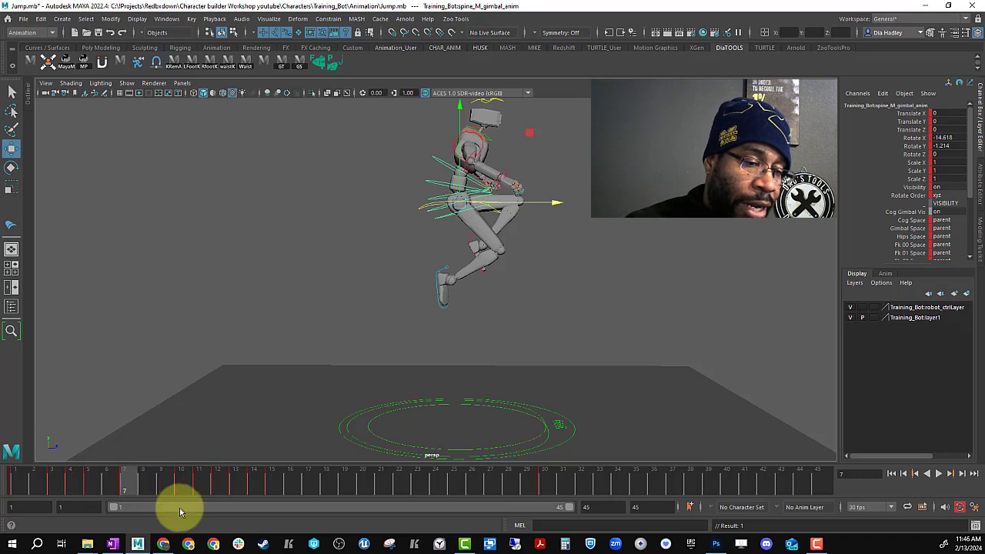
{"action": "left_click_drag", "start_coordinate": [196, 497], "coordinate": [357, 480]}
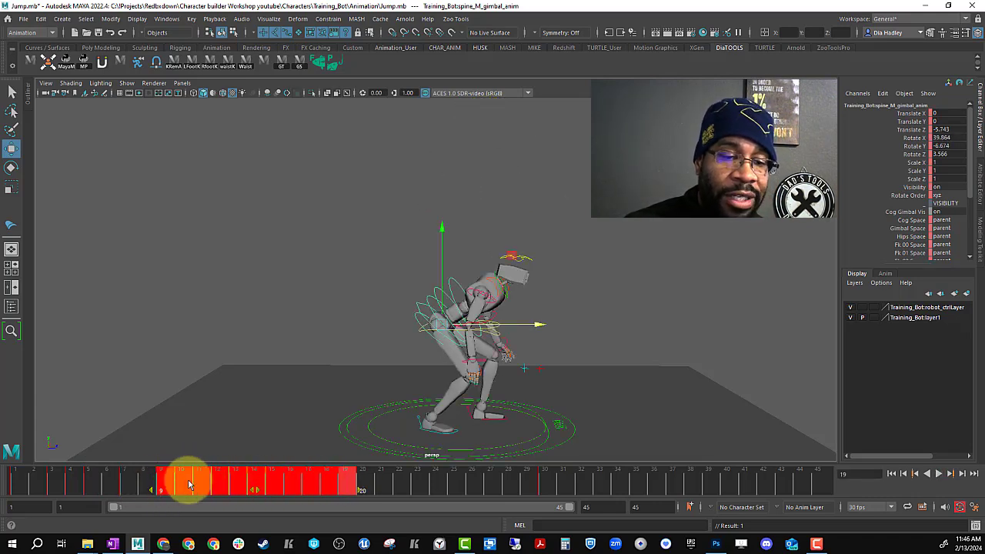
{"action": "left_click_drag", "start_coordinate": [137, 478], "coordinate": [309, 482]}
{"action": "left_click_drag", "start_coordinate": [331, 209], "coordinate": [540, 459]}
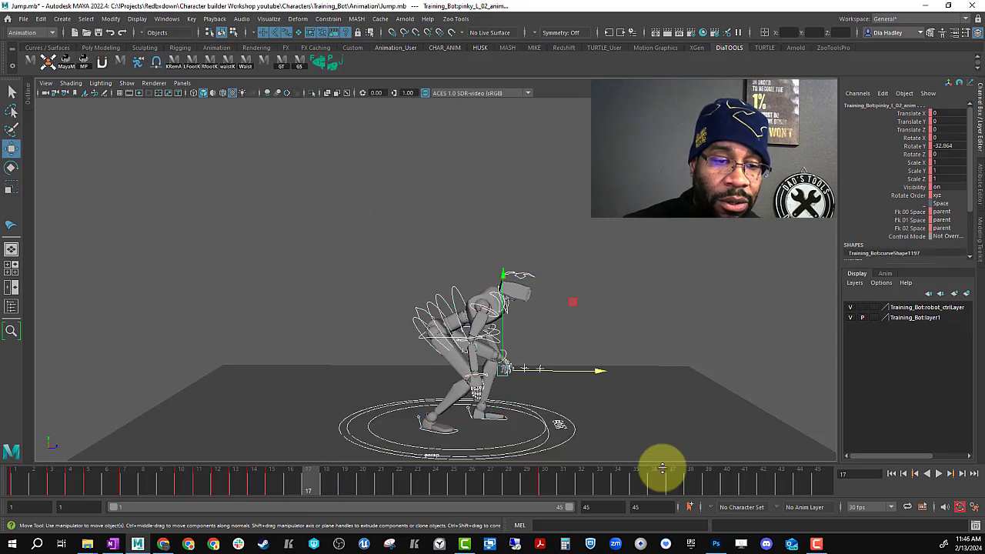
{"action": "left_click_drag", "start_coordinate": [147, 481], "coordinate": [256, 493]}
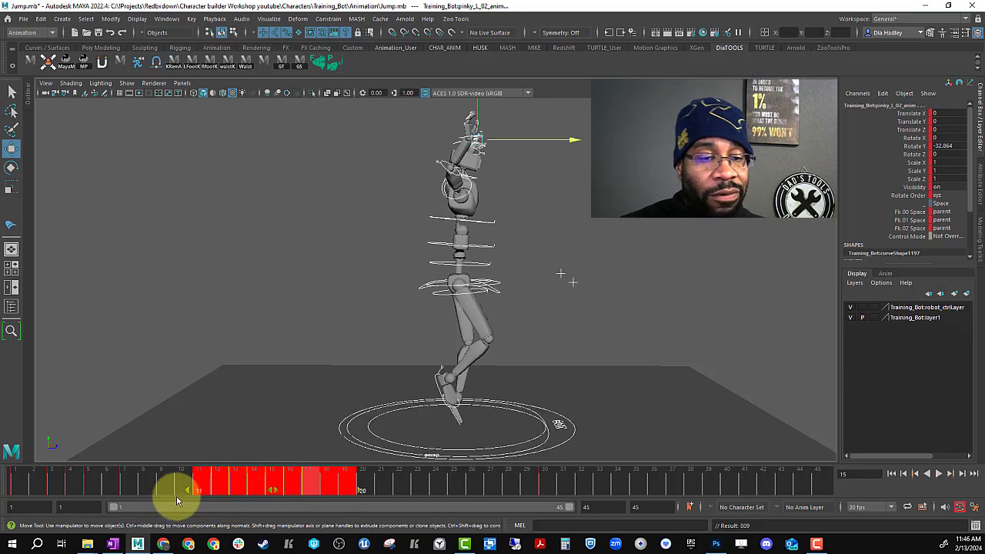
{"action": "left_click_drag", "start_coordinate": [114, 489], "coordinate": [146, 493]}
Lengthen the hang time by moving the second tucked pose's key to frame 14 and the descent and landing keys to frames 17 to 20.
{"action": "left_click", "coordinate": [939, 473]}
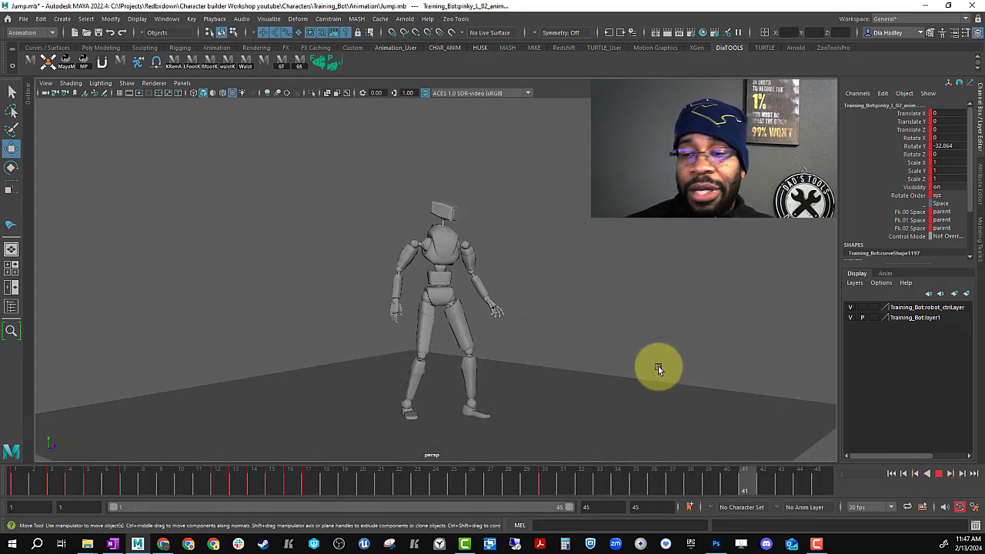
{"action": "left_click", "coordinate": [939, 474]}
{"action": "left_click_drag", "start_coordinate": [219, 477], "coordinate": [327, 482]}
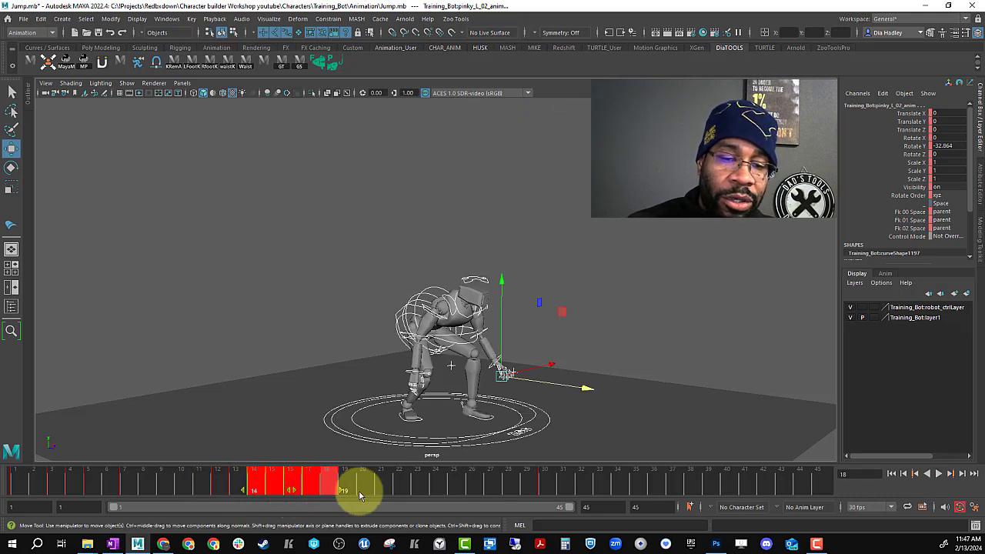
{"action": "left_click", "coordinate": [385, 485]}
{"action": "left_click", "coordinate": [308, 486]}
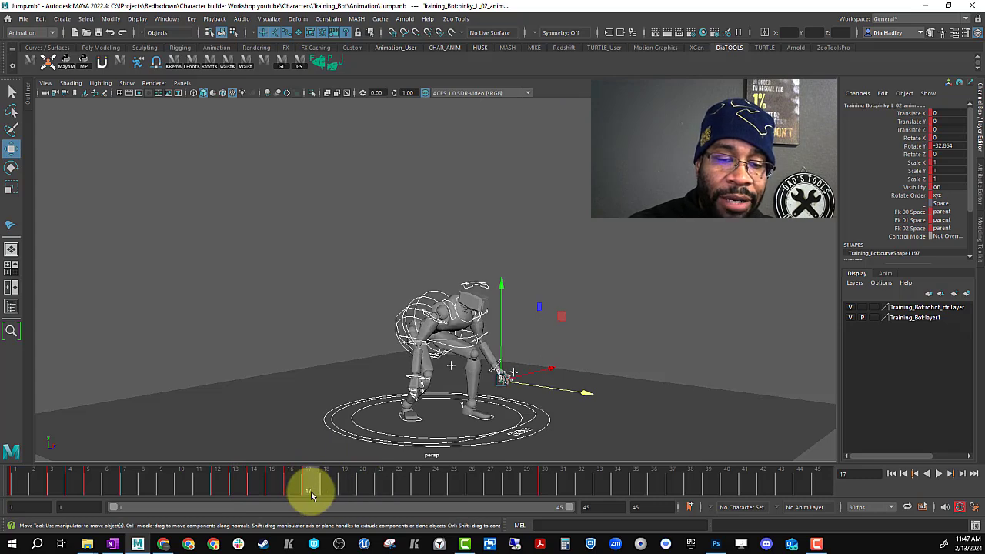
{"action": "left_click_drag", "start_coordinate": [290, 484], "coordinate": [338, 492]}
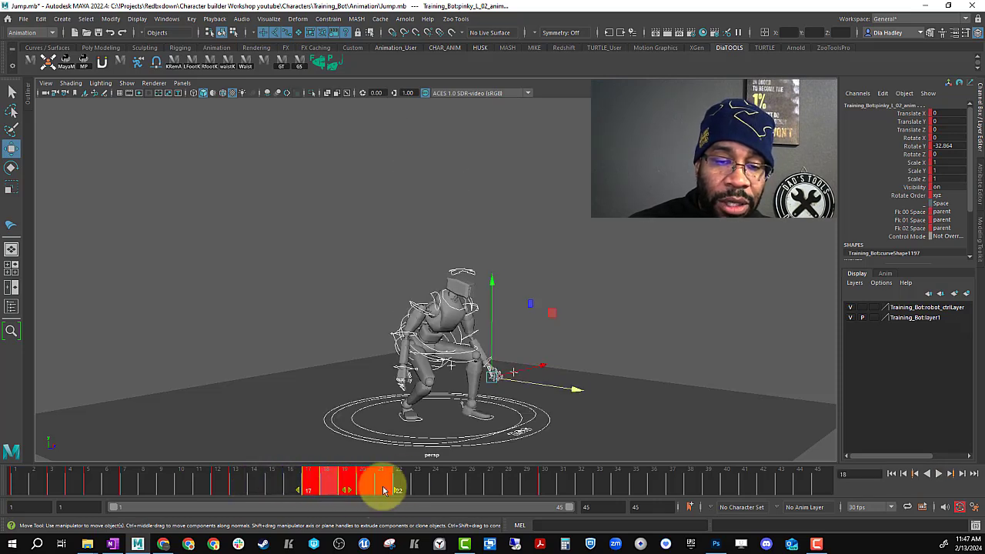
{"action": "left_click", "coordinate": [342, 488]}
Play the retimed jump from the first frame to check the hang time and landing.
{"action": "key", "text": "alt+v"}
{"action": "left_click_drag", "start_coordinate": [348, 491], "coordinate": [490, 501]}
{"action": "left_click", "coordinate": [225, 481]}
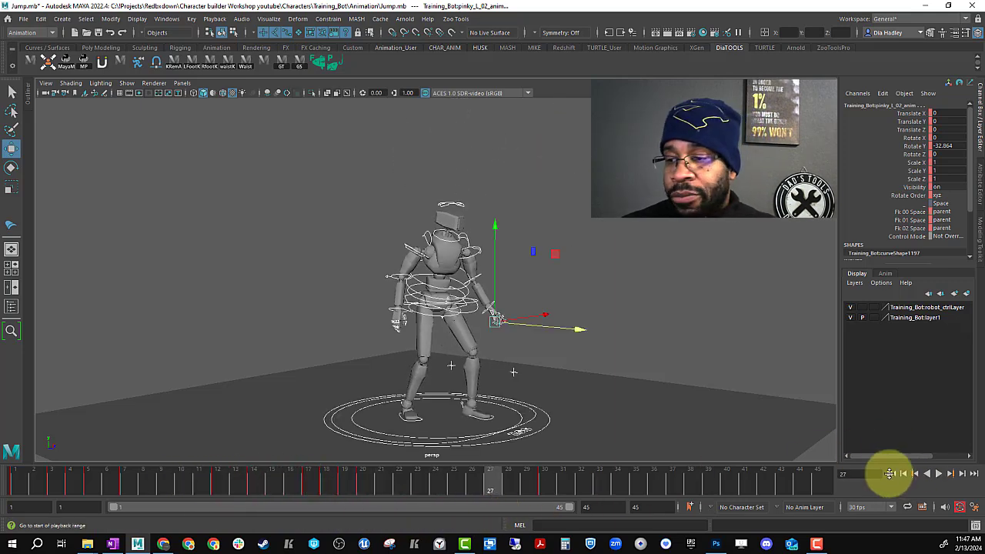
{"action": "left_click", "coordinate": [890, 473]}
{"action": "left_click", "coordinate": [938, 474]}
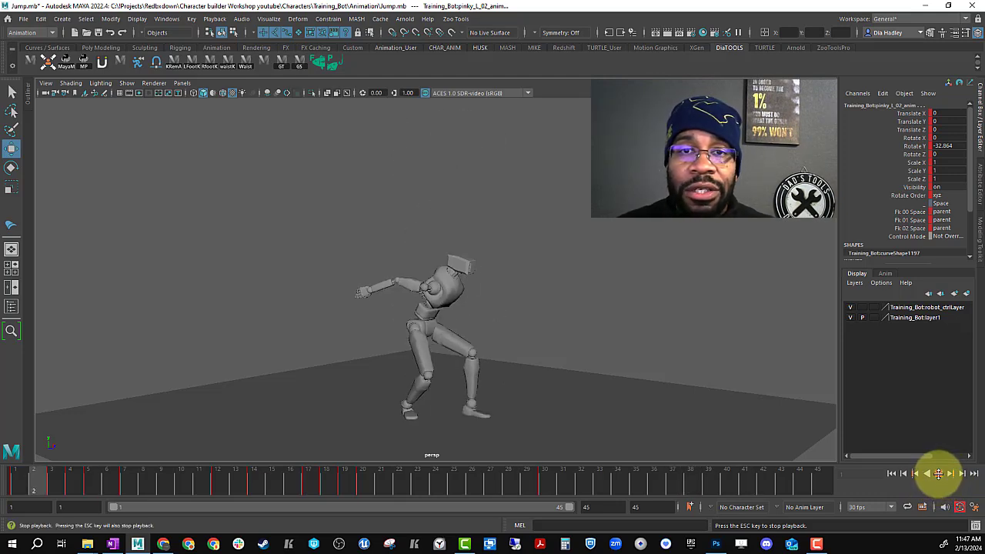
{"action": "left_click", "coordinate": [940, 474]}
Shift the hips back in the tucked pose on frame 7 by moving the gimbal control to Translate Z -3.05.
{"action": "mouse_move", "coordinate": [510, 377]}
{"action": "left_mouse_down", "text": "alt"}
{"action": "mouse_move", "coordinate": [567, 374]}
{"action": "mouse_move", "coordinate": [521, 382]}
{"action": "left_mouse_up", "text": "alt"}
{"action": "left_click_drag", "start_coordinate": [277, 481], "coordinate": [87, 491]}
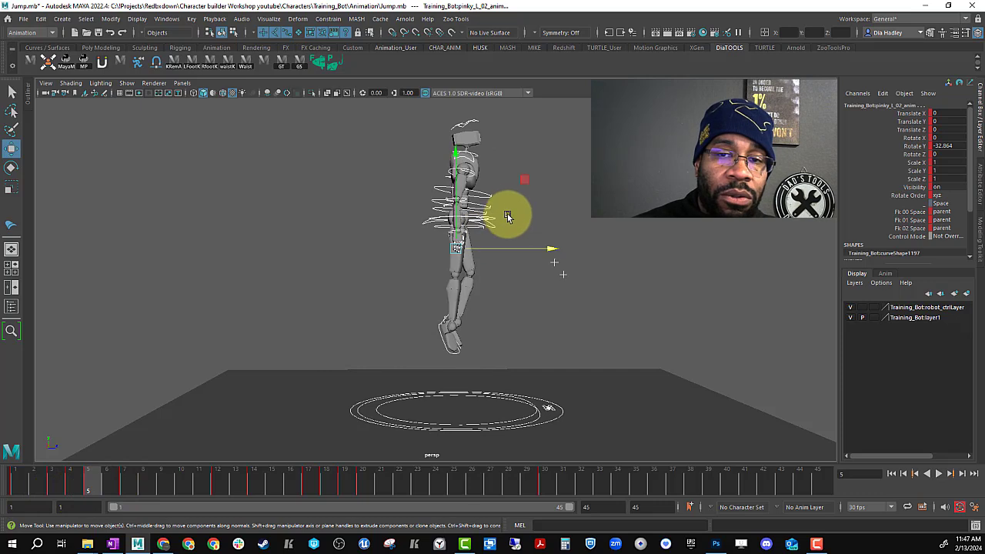
{"action": "left_click_drag", "start_coordinate": [507, 215], "coordinate": [532, 216], "text": "alt"}
{"action": "left_click", "coordinate": [532, 216]}
{"action": "left_click_drag", "start_coordinate": [444, 220], "coordinate": [452, 270], "text": "alt"}
{"action": "left_click", "coordinate": [438, 237]}
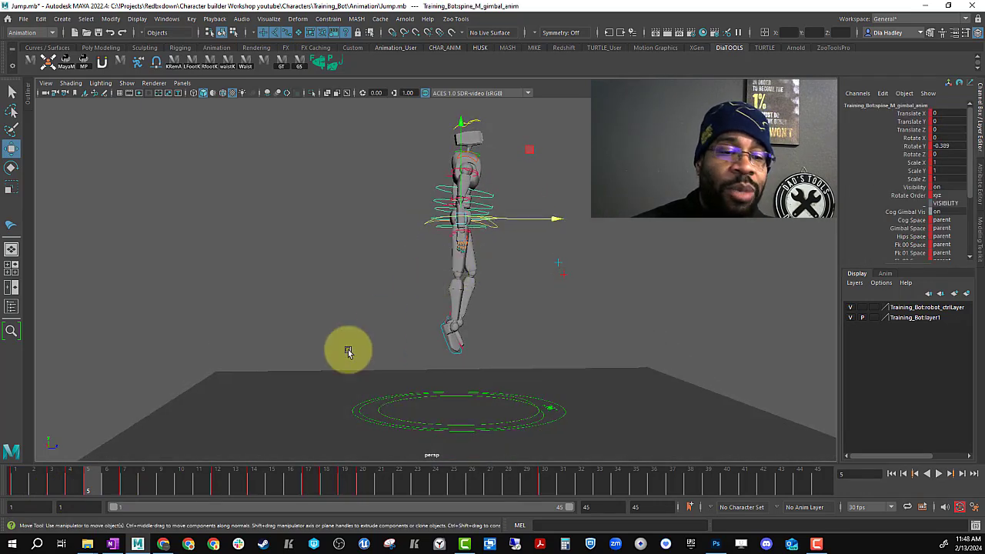
{"action": "left_click", "coordinate": [125, 481]}
{"action": "left_click", "coordinate": [495, 144]}
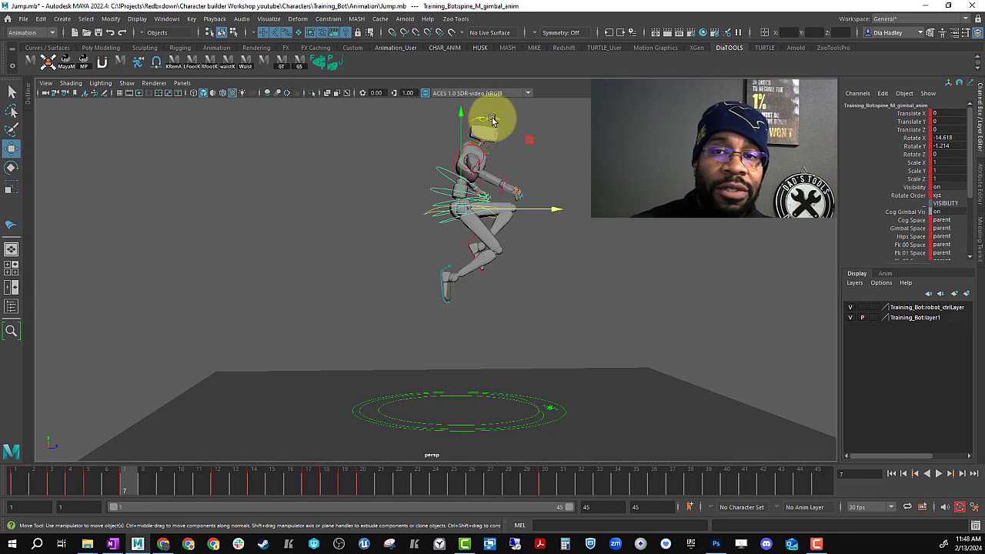
{"action": "left_click", "coordinate": [89, 478]}
{"action": "left_click", "coordinate": [125, 487]}
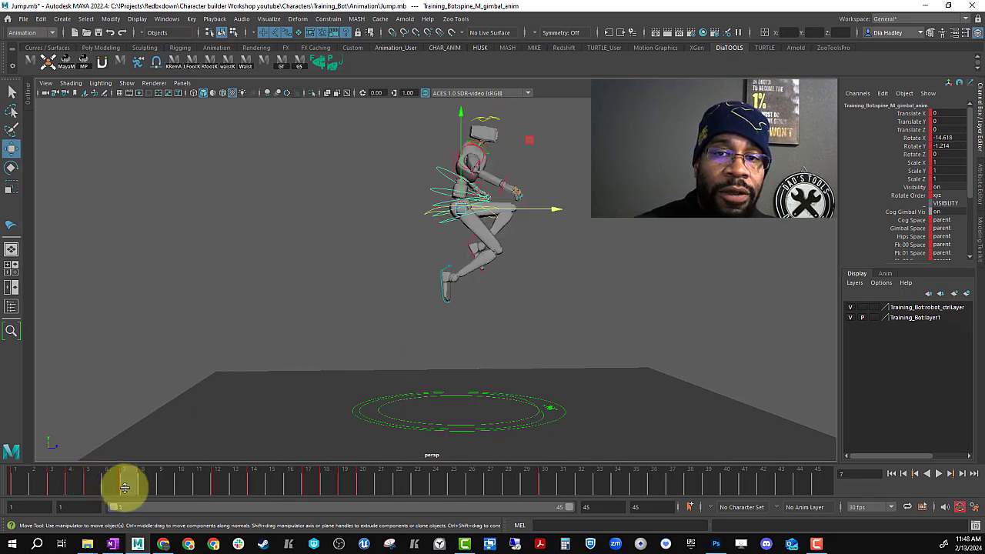
{"action": "left_click_drag", "start_coordinate": [540, 215], "coordinate": [536, 213]}
{"action": "left_click_drag", "start_coordinate": [89, 480], "coordinate": [171, 481]}
{"action": "key", "text": "ctrl+z"}
Scrub the airborne poses and play the animation to examine the hip motion through the jump.
{"action": "left_click_drag", "start_coordinate": [243, 485], "coordinate": [227, 510]}
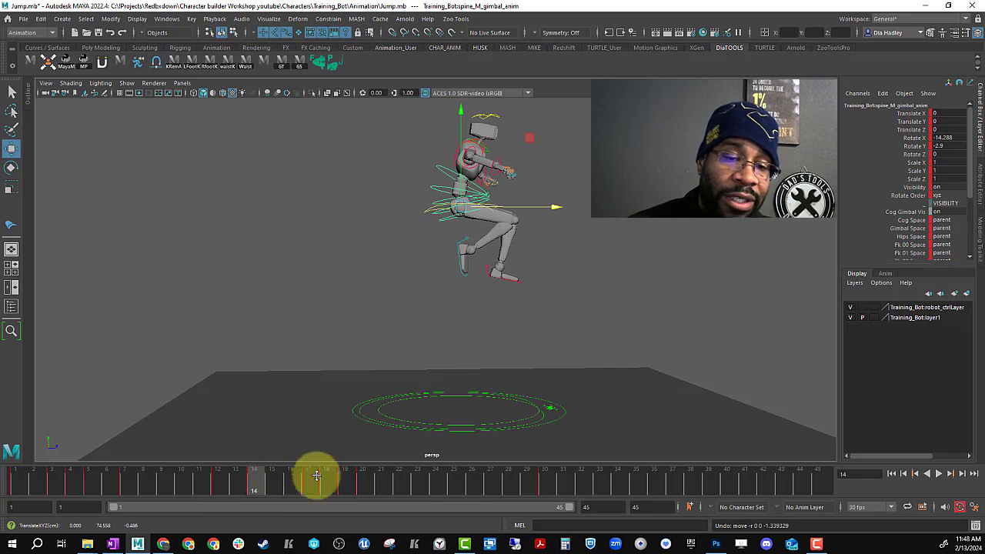
{"action": "left_click_drag", "start_coordinate": [263, 483], "coordinate": [218, 496]}
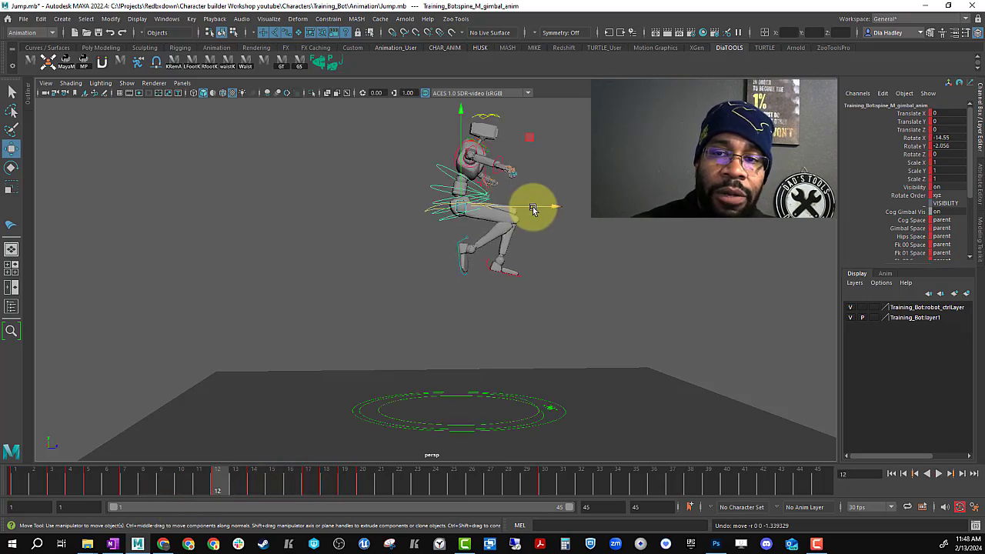
{"action": "left_click_drag", "start_coordinate": [297, 476], "coordinate": [62, 510]}
{"action": "left_click", "coordinate": [939, 473]}
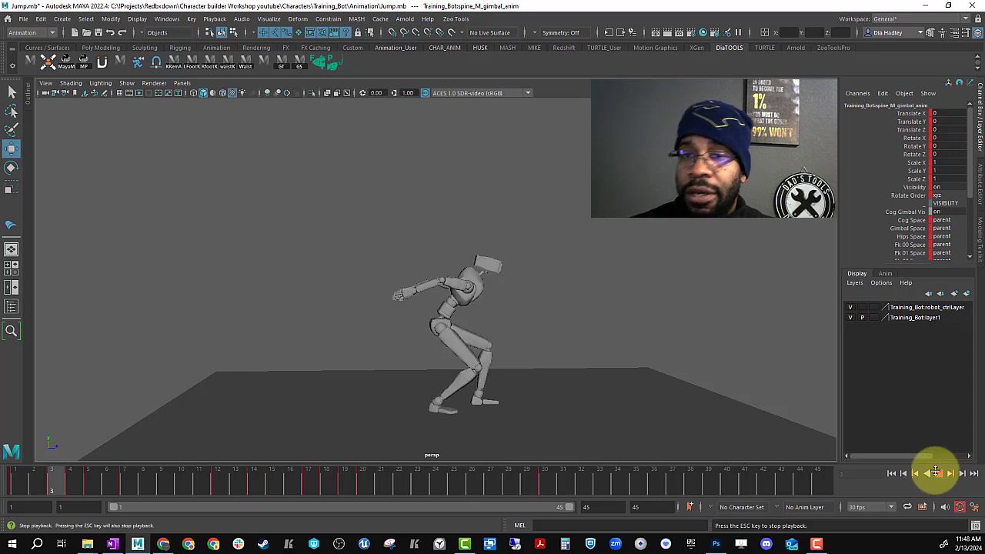
{"action": "left_click", "coordinate": [939, 473]}
{"action": "left_click", "coordinate": [108, 474]}
{"action": "left_click_drag", "start_coordinate": [109, 473], "coordinate": [130, 502]}
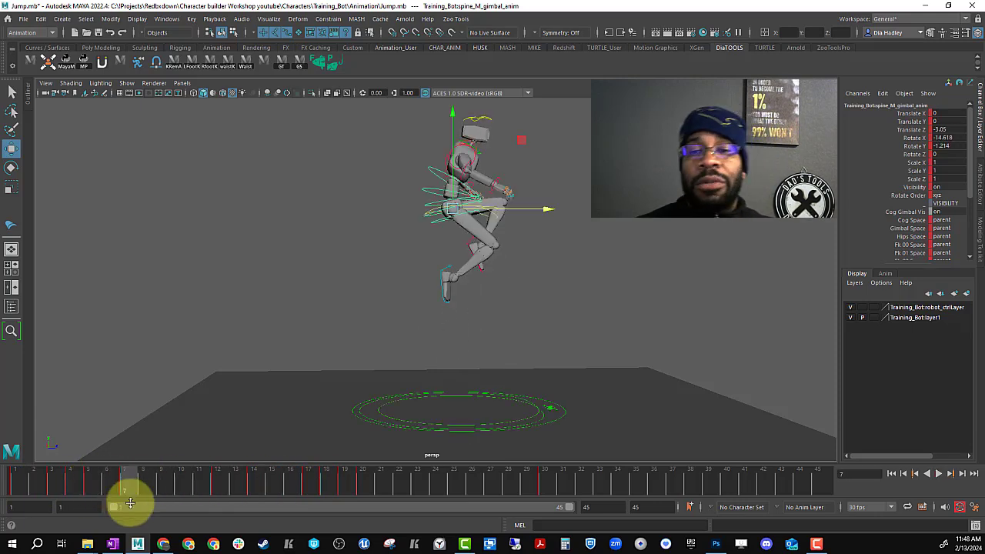
Open the cog control's Translate Y curve in the Graph Editor and raise its frame 7 key to 30.558.
{"action": "left_click", "coordinate": [585, 304]}
{"action": "left_click", "coordinate": [497, 220]}
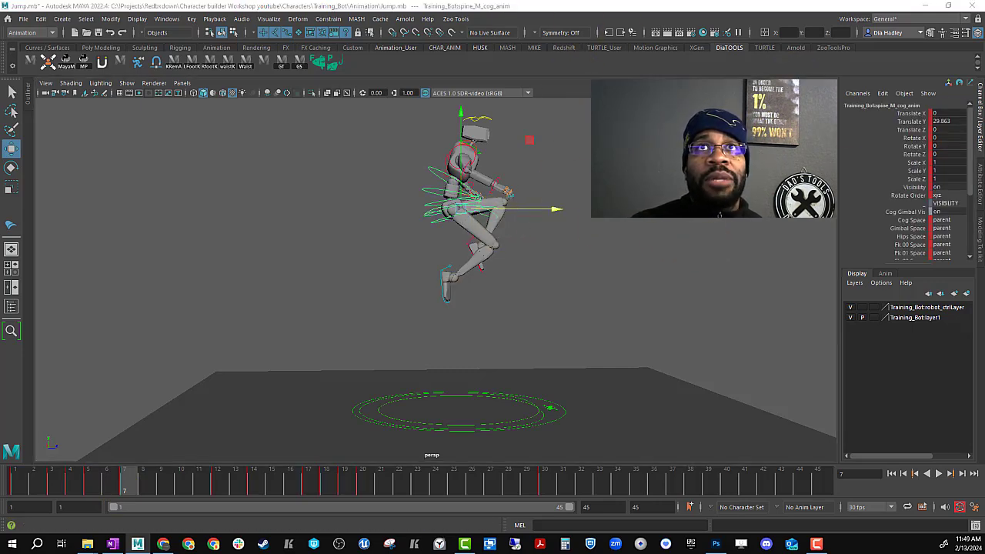
{"action": "left_click_drag", "start_coordinate": [984, 539], "coordinate": [303, 101]}
{"action": "left_click_drag", "start_coordinate": [417, 263], "coordinate": [441, 290]}
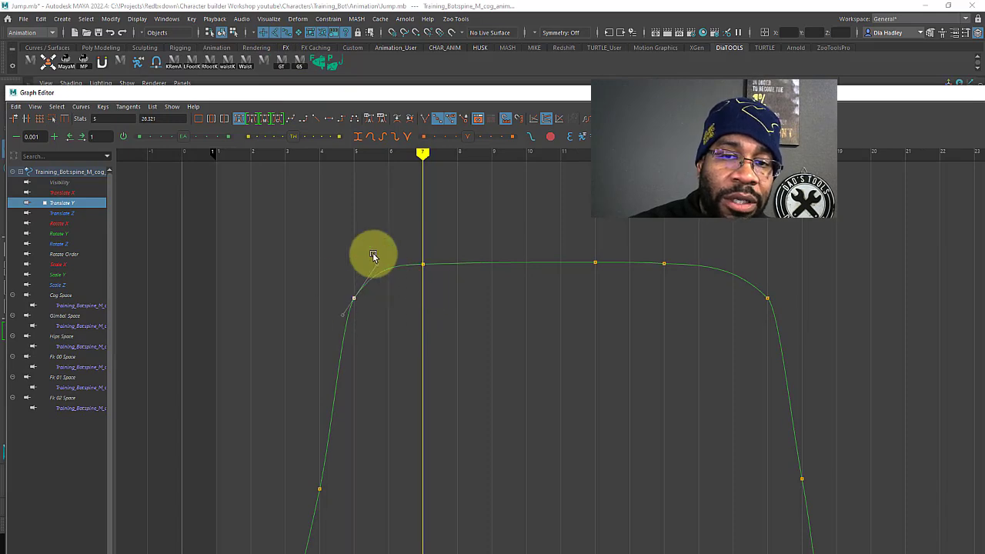
Adjust the outgoing tangent of the cog's Translate Y key on frame 5 to shape the rise into the tucked pose.
{"action": "left_click_drag", "start_coordinate": [384, 264], "coordinate": [373, 261]}
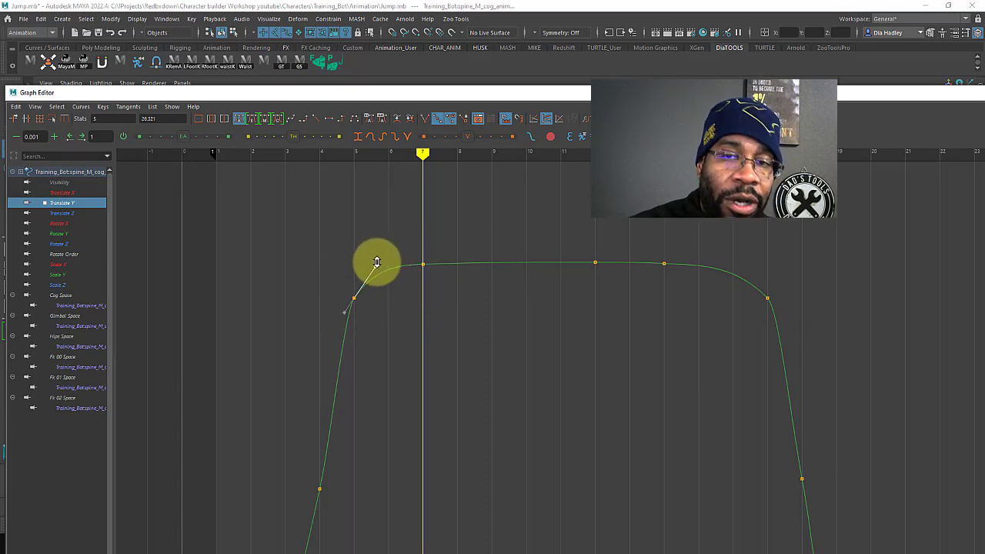
{"action": "left_click_drag", "start_coordinate": [639, 92], "coordinate": [851, 235]}
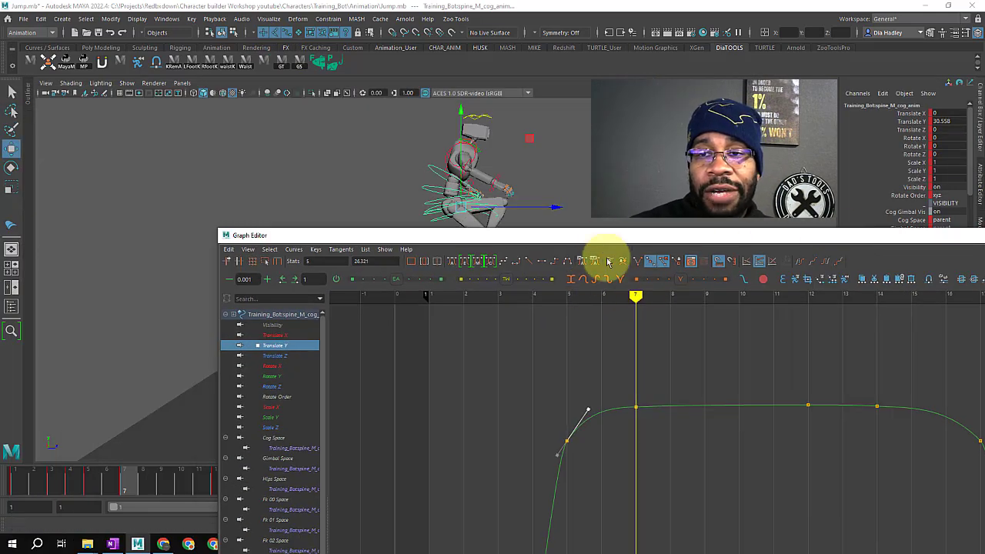
{"action": "left_click_drag", "start_coordinate": [634, 235], "coordinate": [984, 93]}
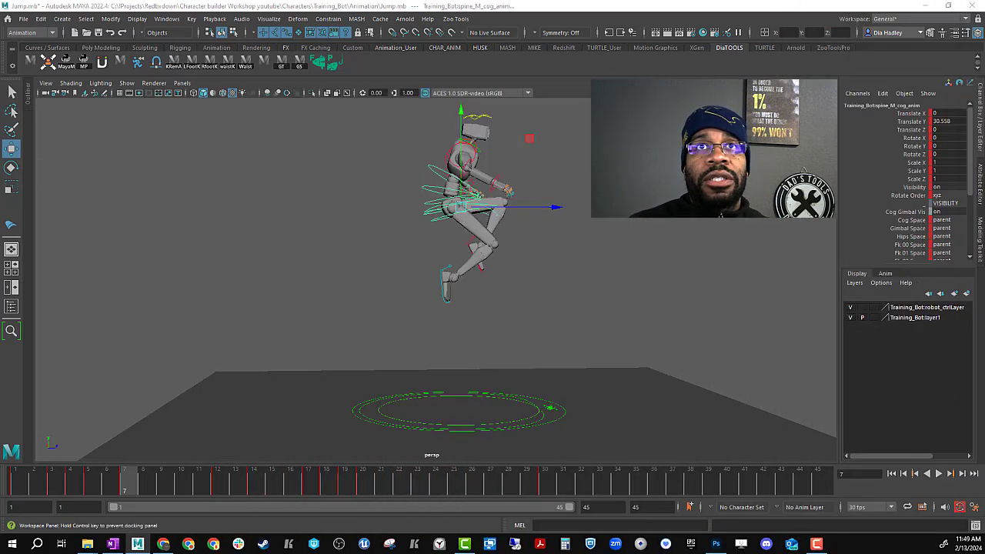
Scrub through the jump and play the animation to examine its height curve and hang time.
{"action": "left_click_drag", "start_coordinate": [521, 253], "coordinate": [424, 319]}
{"action": "left_click_drag", "start_coordinate": [123, 477], "coordinate": [545, 491]}
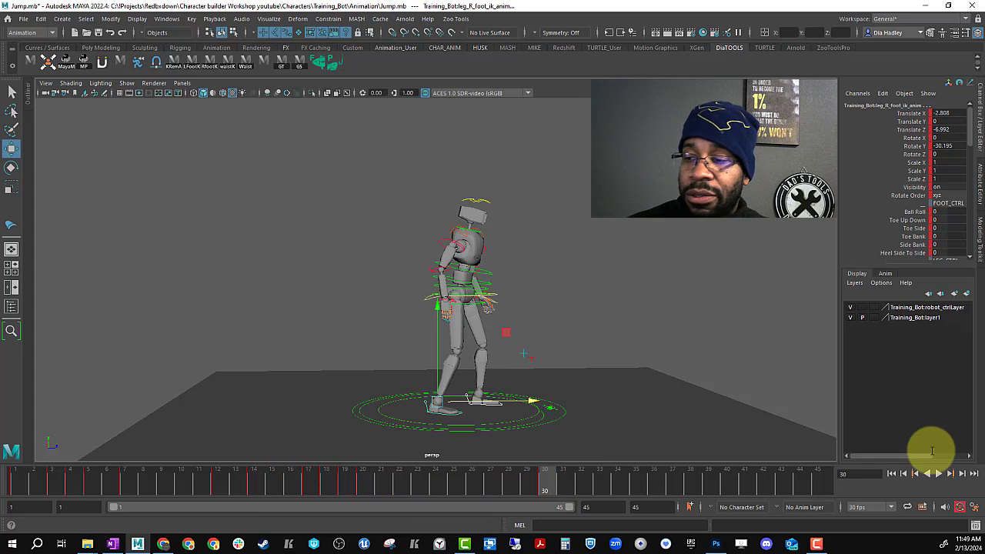
{"action": "left_click", "coordinate": [938, 474]}
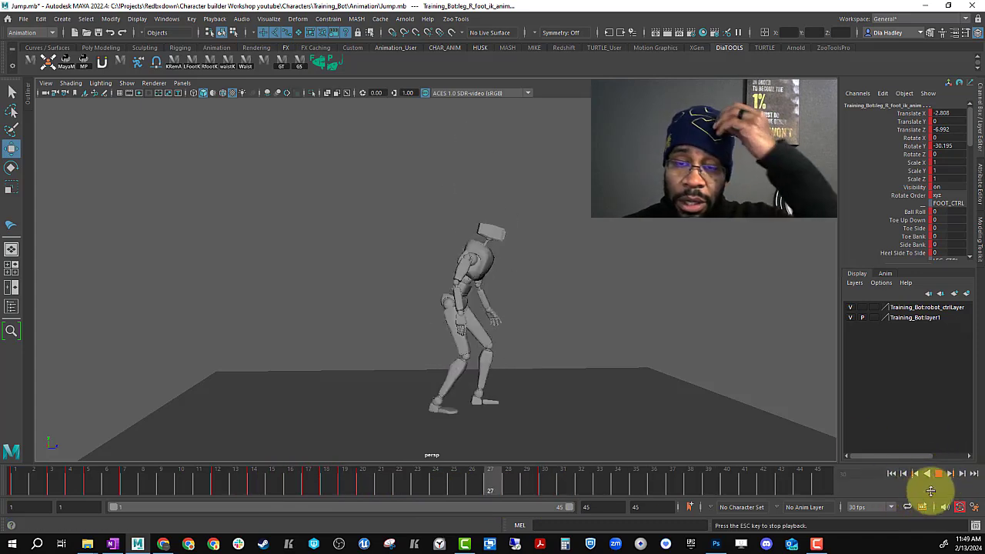
{"action": "left_click", "coordinate": [939, 473]}
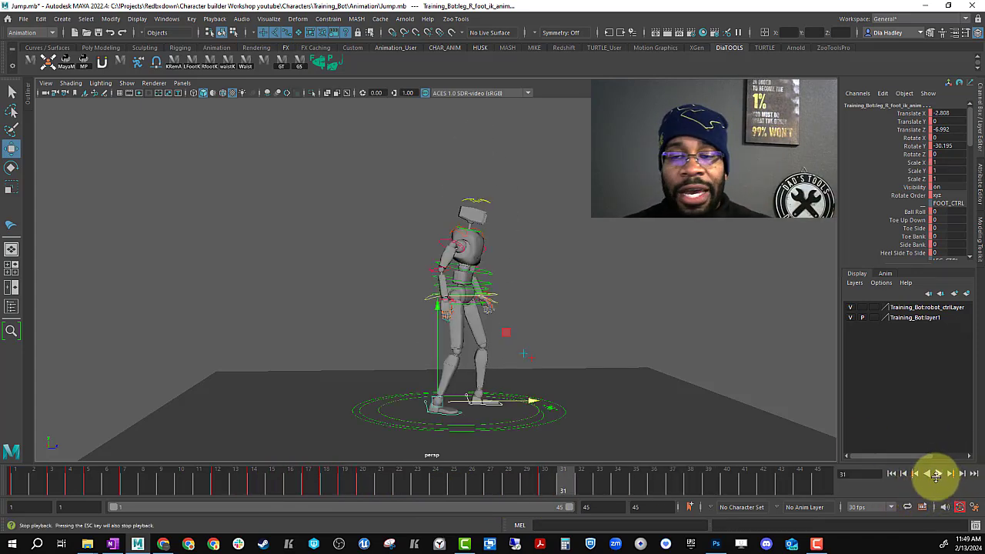
{"action": "mouse_move", "coordinate": [207, 479]}
{"action": "left_mouse_down"}
{"action": "mouse_move", "coordinate": [284, 479]}
{"action": "mouse_move", "coordinate": [200, 479]}
{"action": "left_mouse_up"}
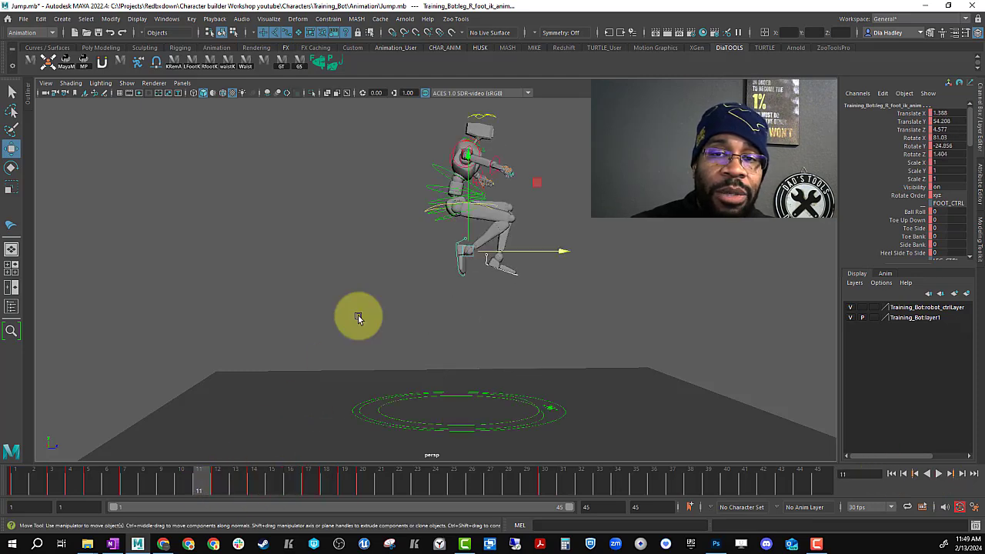
Shift all controls' keys on frames 12 to 20 five frames forward to lengthen the hang time, and play the result.
{"action": "left_click_drag", "start_coordinate": [442, 354], "coordinate": [731, 454]}
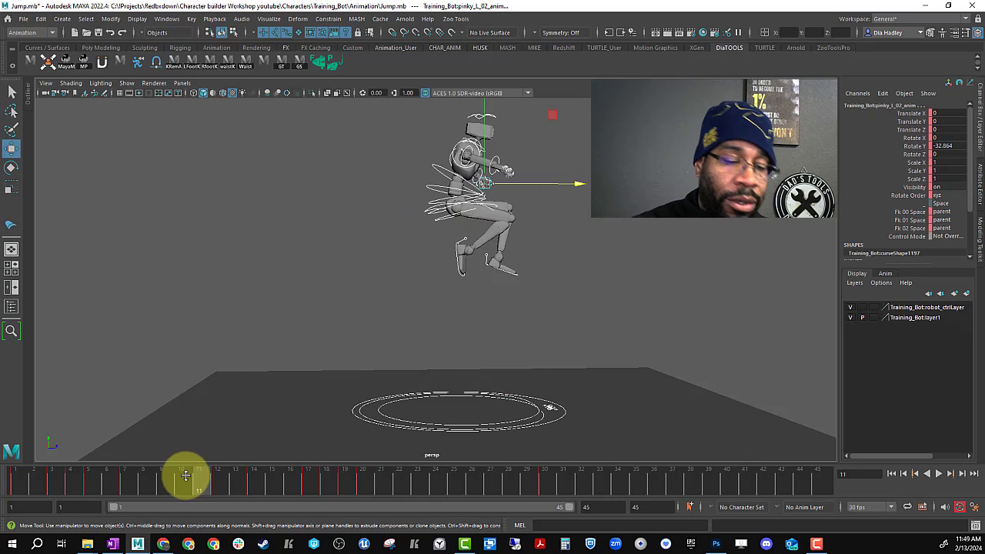
{"action": "left_click_drag", "start_coordinate": [184, 476], "coordinate": [436, 481], "text": "shift"}
{"action": "left_click_drag", "start_coordinate": [310, 488], "coordinate": [390, 489]}
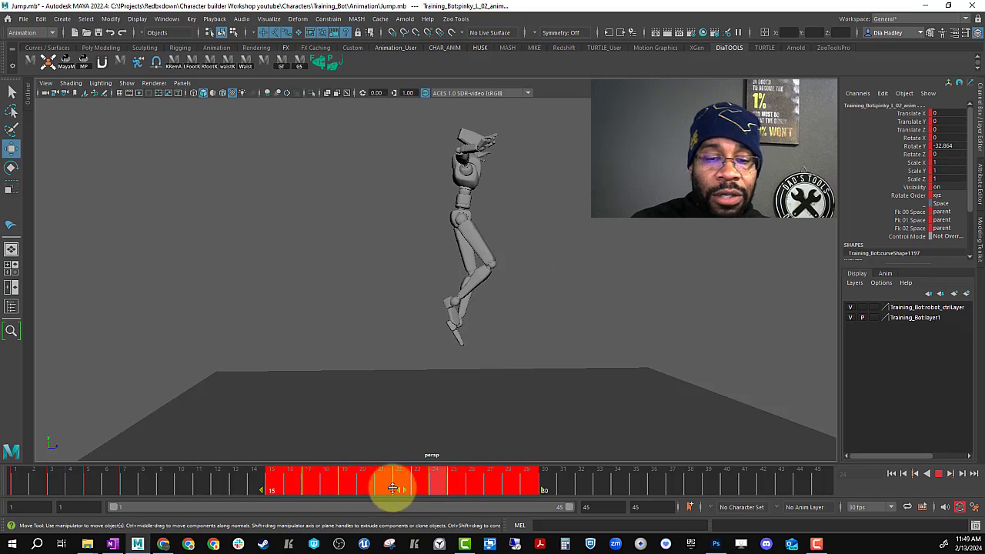
{"action": "left_click_drag", "start_coordinate": [170, 480], "coordinate": [472, 491]}
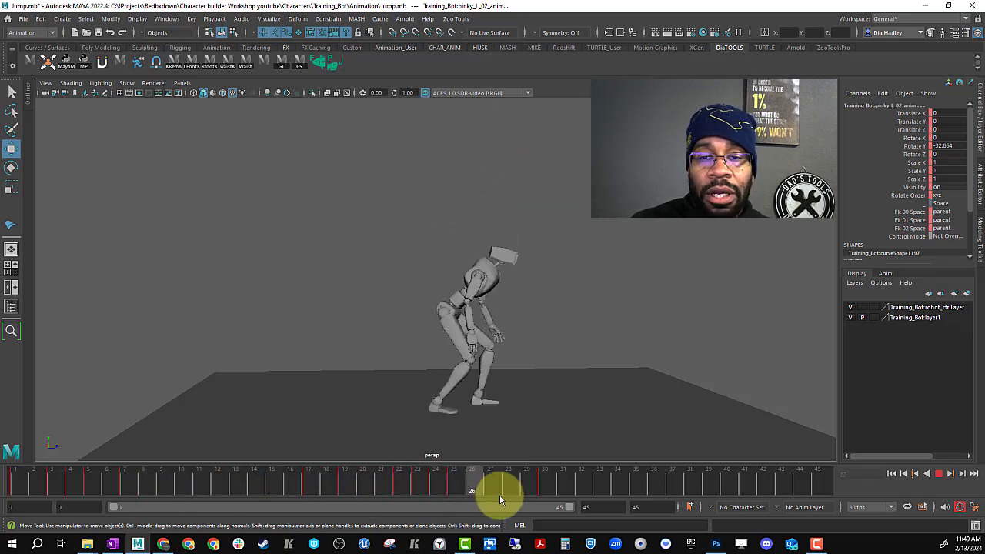
{"action": "left_click", "coordinate": [950, 473]}
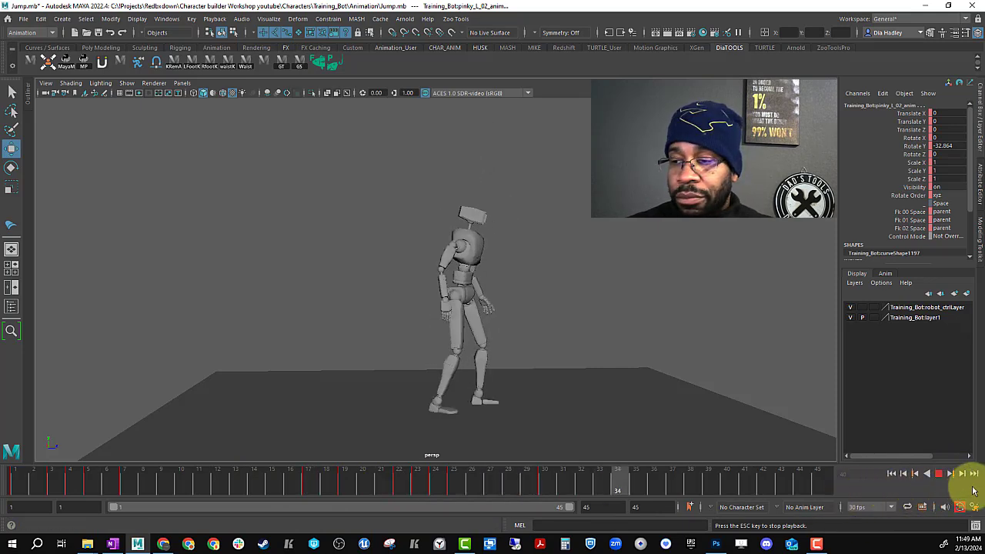
{"action": "left_click", "coordinate": [939, 474]}
Scrub the jump from the crouch on frame 1 to the standing pose to examine the anticipation, airborne and landing timing.
{"action": "left_click_drag", "start_coordinate": [581, 337], "coordinate": [569, 385], "text": "alt"}
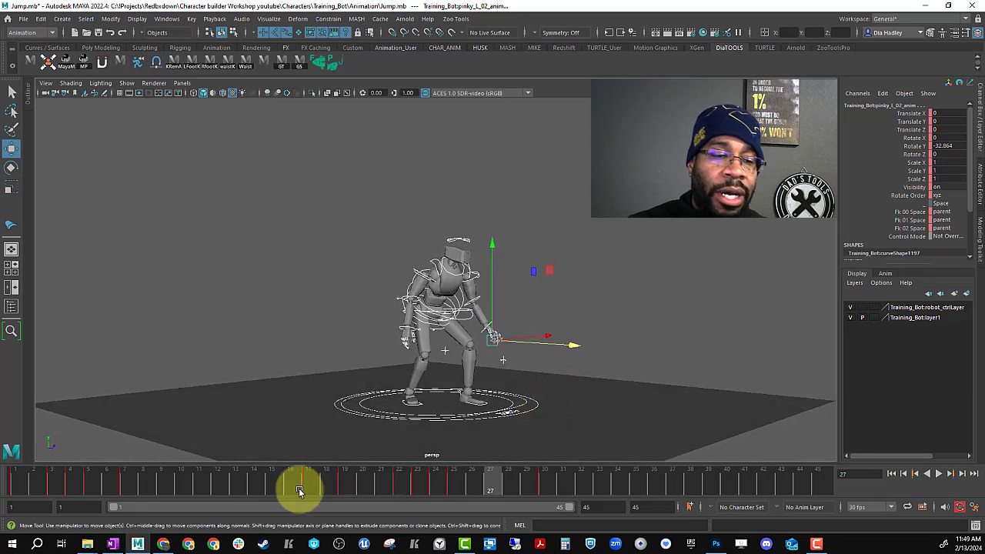
{"action": "left_click", "coordinate": [19, 487]}
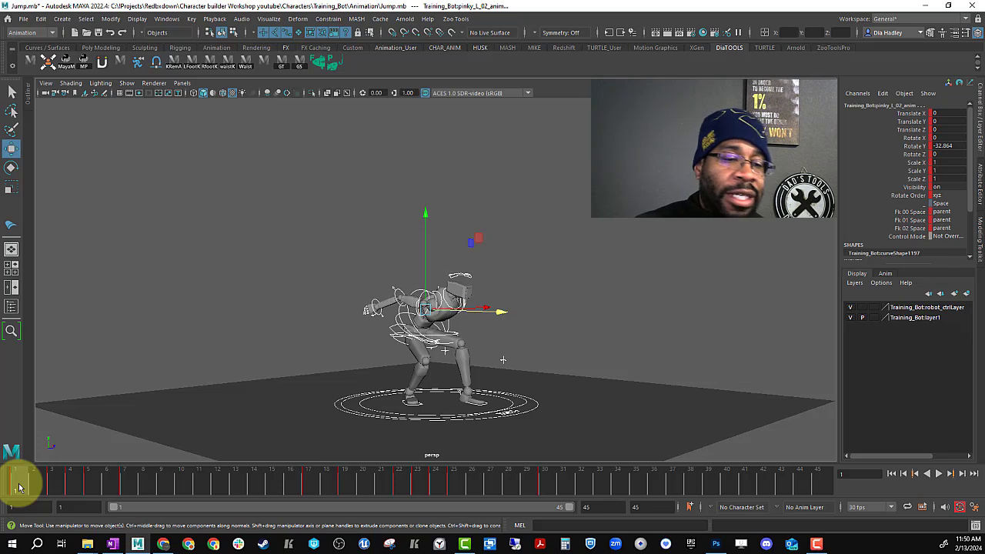
{"action": "left_click_drag", "start_coordinate": [25, 483], "coordinate": [474, 504]}
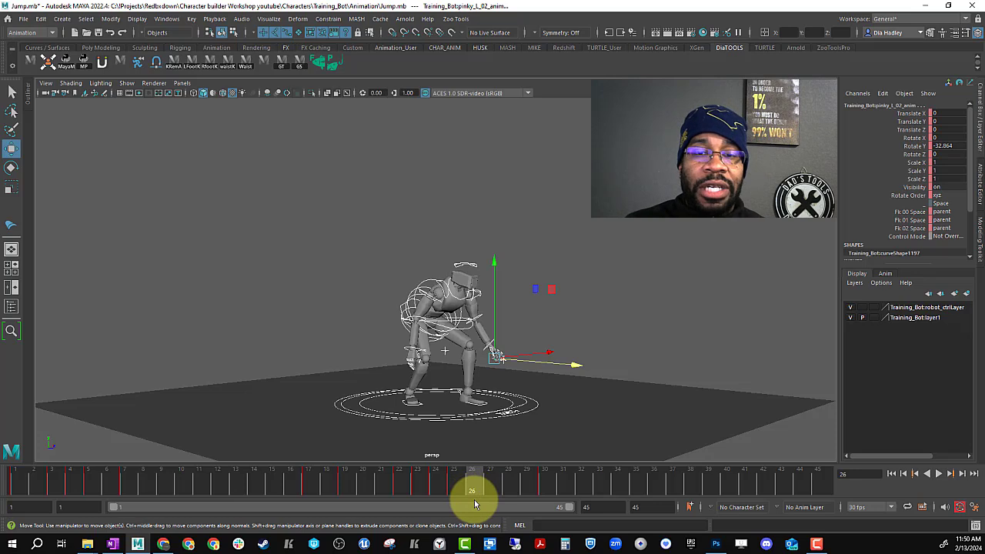
{"action": "left_click_drag", "start_coordinate": [461, 478], "coordinate": [562, 481]}
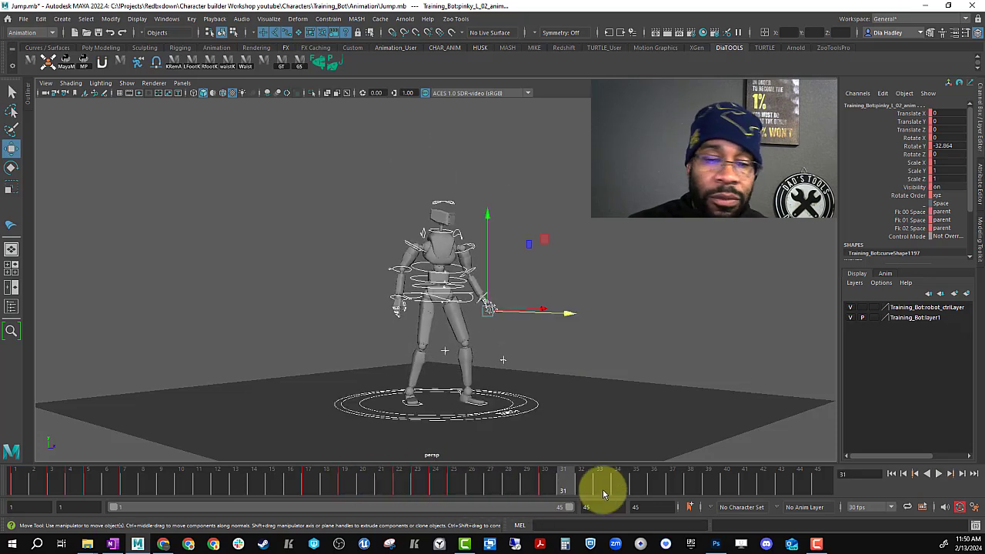
{"action": "left_click", "coordinate": [22, 482]}
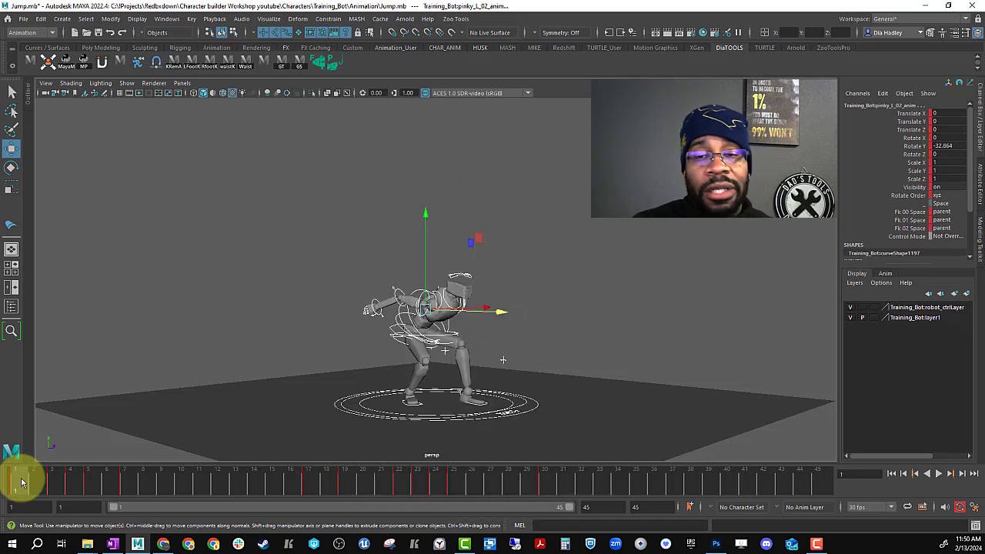
{"action": "left_click_drag", "start_coordinate": [23, 486], "coordinate": [104, 485]}
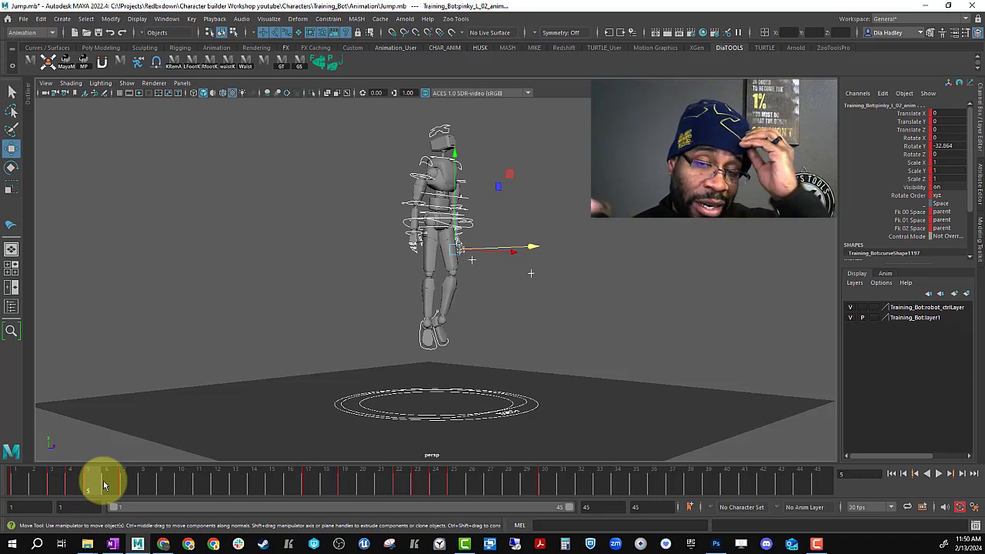
{"action": "left_click_drag", "start_coordinate": [105, 485], "coordinate": [314, 495]}
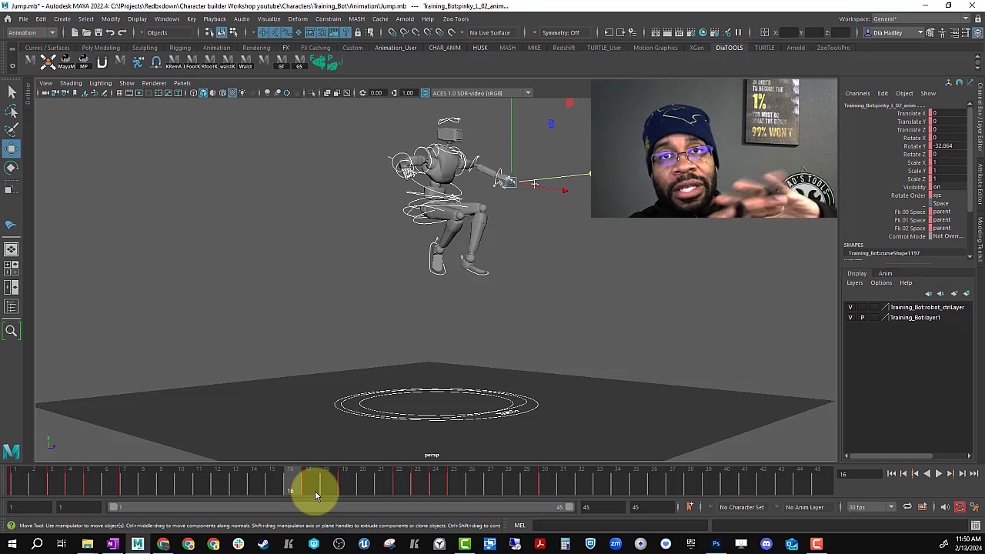
{"action": "left_click_drag", "start_coordinate": [315, 495], "coordinate": [552, 487]}
{"action": "left_click_drag", "start_coordinate": [403, 486], "coordinate": [565, 496]}
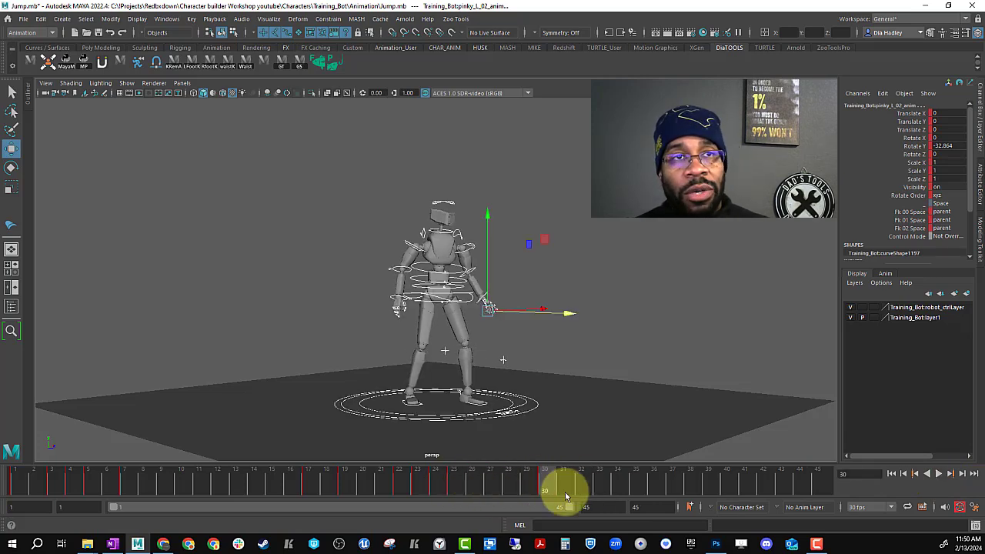
{"action": "left_click_drag", "start_coordinate": [566, 496], "coordinate": [547, 505]}
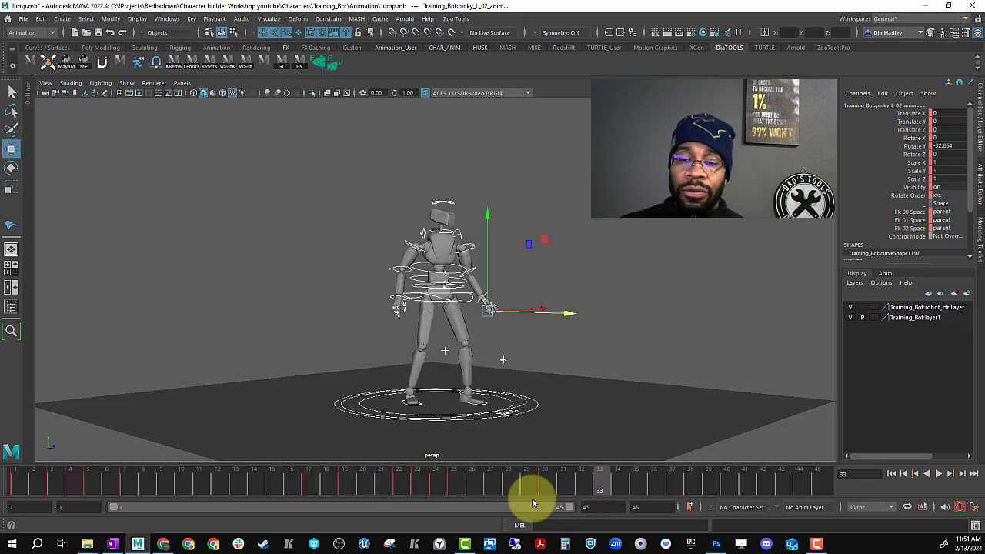
Select all rig controls and key the standing pose on frame 40 to extend the settle after landing.
{"action": "left_click_drag", "start_coordinate": [542, 483], "coordinate": [607, 470]}
{"action": "left_click", "coordinate": [565, 257]}
{"action": "left_click", "coordinate": [472, 299]}
{"action": "left_click_drag", "start_coordinate": [560, 477], "coordinate": [726, 490]}
{"action": "left_click_drag", "start_coordinate": [320, 140], "coordinate": [599, 429]}
{"action": "key", "text": "s"}
{"action": "key", "text": "alt+v"}
{"action": "left_click_drag", "start_coordinate": [545, 490], "coordinate": [545, 489]}
Lower the cog control slightly on frame 35, to about Translate Y -1.7, and play the settle.
{"action": "left_click", "coordinate": [580, 325]}
{"action": "left_click_drag", "start_coordinate": [454, 480], "coordinate": [544, 489]}
{"action": "left_click", "coordinate": [471, 306]}
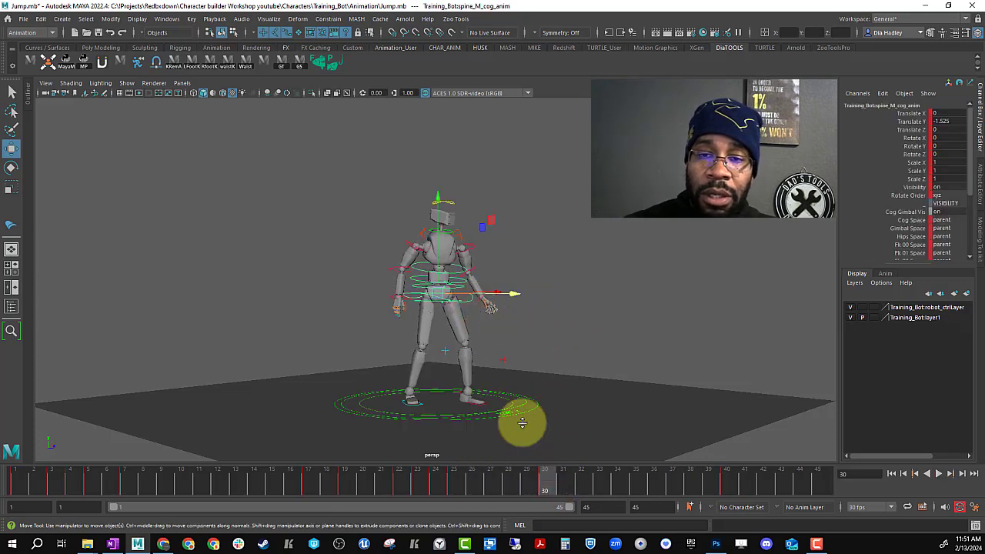
{"action": "left_click_drag", "start_coordinate": [442, 480], "coordinate": [707, 483]}
{"action": "left_click", "coordinate": [646, 480]}
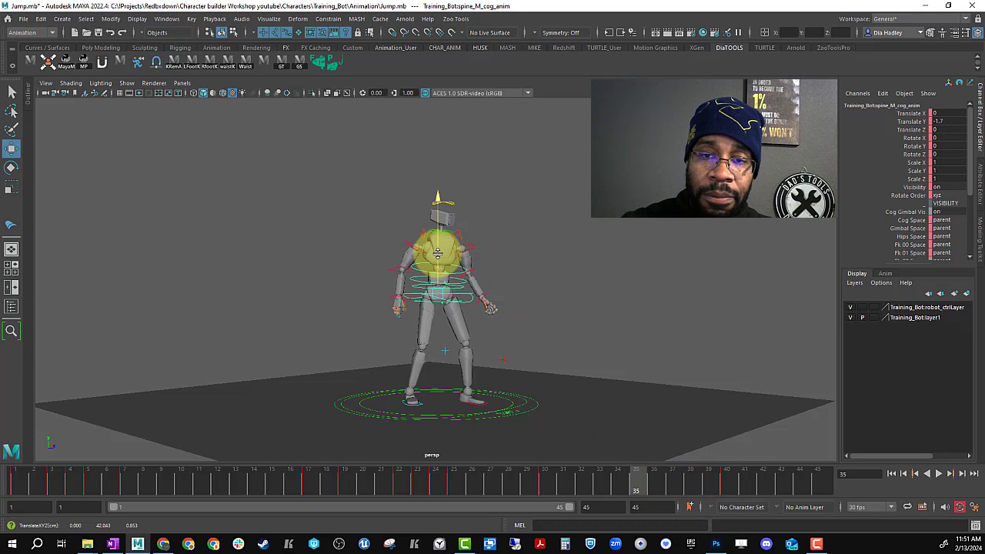
{"action": "left_click_drag", "start_coordinate": [546, 484], "coordinate": [726, 507]}
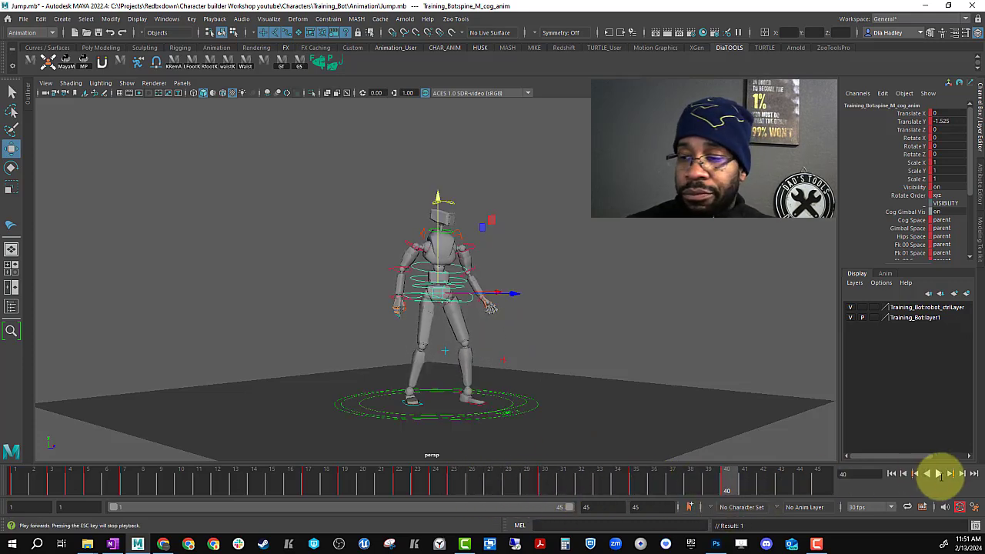
{"action": "left_click", "coordinate": [938, 474]}
{"action": "left_click", "coordinate": [938, 473]}
Select both clavicle controls and rotate them in the landing recovery pose before frame 30.
{"action": "left_click", "coordinate": [485, 480]}
{"action": "left_click_drag", "start_coordinate": [484, 479], "coordinate": [527, 490]}
{"action": "left_click", "coordinate": [556, 264]}
{"action": "left_click", "coordinate": [423, 230]}
{"action": "left_click", "coordinate": [459, 233]}
{"action": "key", "text": "e"}
{"action": "left_click_drag", "start_coordinate": [435, 180], "coordinate": [416, 177]}
Adjust the clavicle motion after landing so its keys fall on frames 29 and 33, rotating both clavicles on frame 33.
{"action": "left_click_drag", "start_coordinate": [493, 478], "coordinate": [530, 491]}
{"action": "left_click", "coordinate": [545, 481], "text": "shift"}
{"action": "left_click_drag", "start_coordinate": [432, 169], "coordinate": [424, 167]}
{"action": "left_click_drag", "start_coordinate": [512, 481], "coordinate": [610, 485]}
{"action": "key", "text": "ctrl+z"}
{"action": "key", "text": "ctrl+z"}
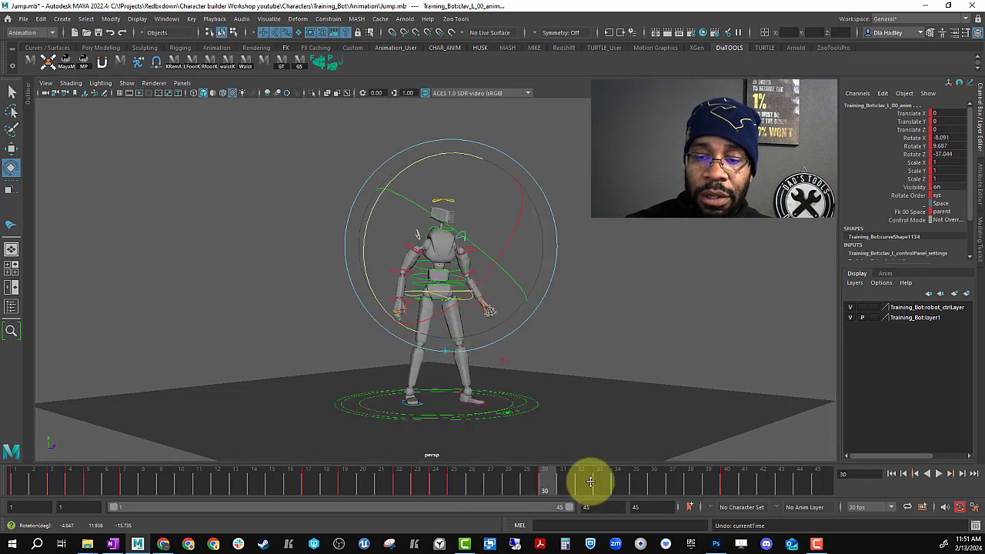
{"action": "left_click_drag", "start_coordinate": [545, 491], "coordinate": [587, 482]}
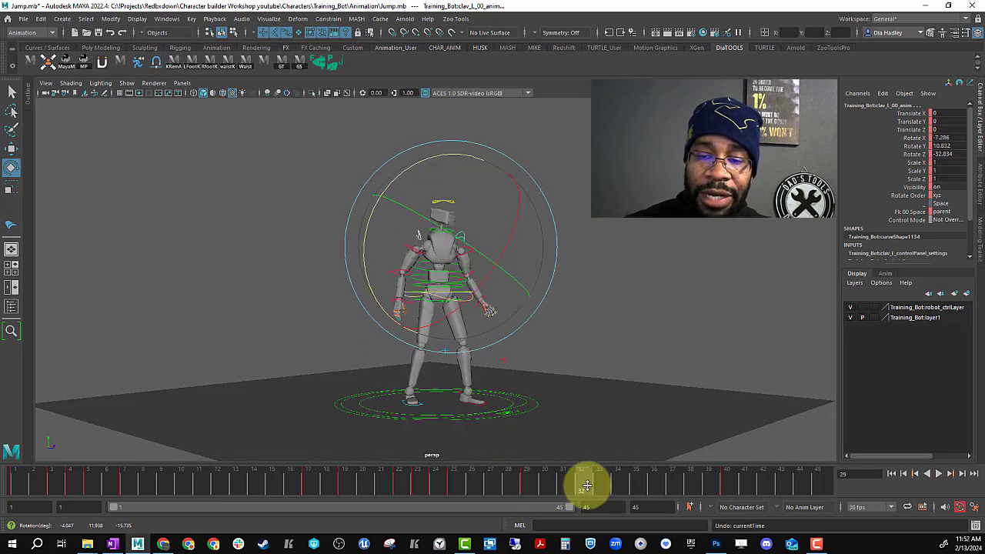
{"action": "left_click_drag", "start_coordinate": [400, 173], "coordinate": [410, 160]}
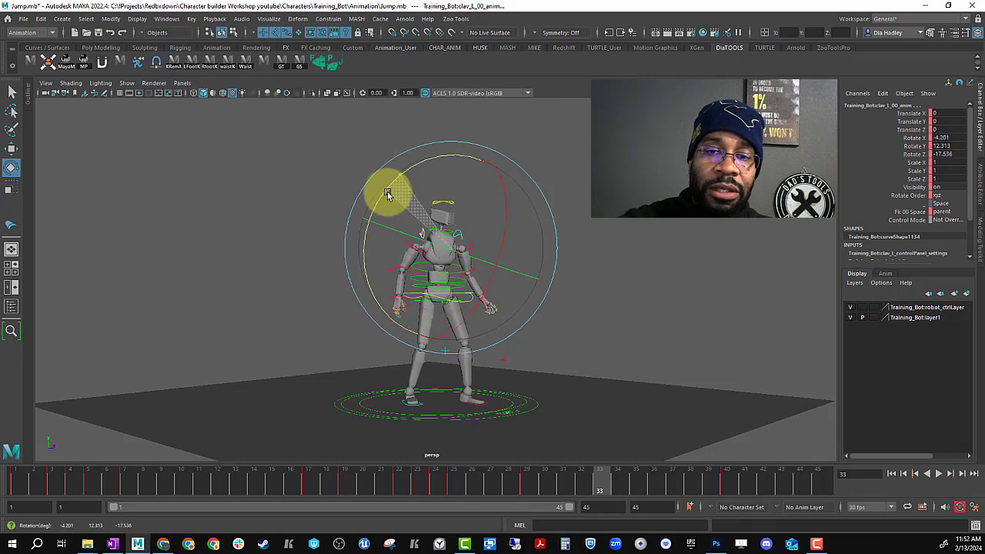
Play and scrub the landing recovery to examine how the clavicles settle into the standing pose.
{"action": "key", "text": "alt+v"}
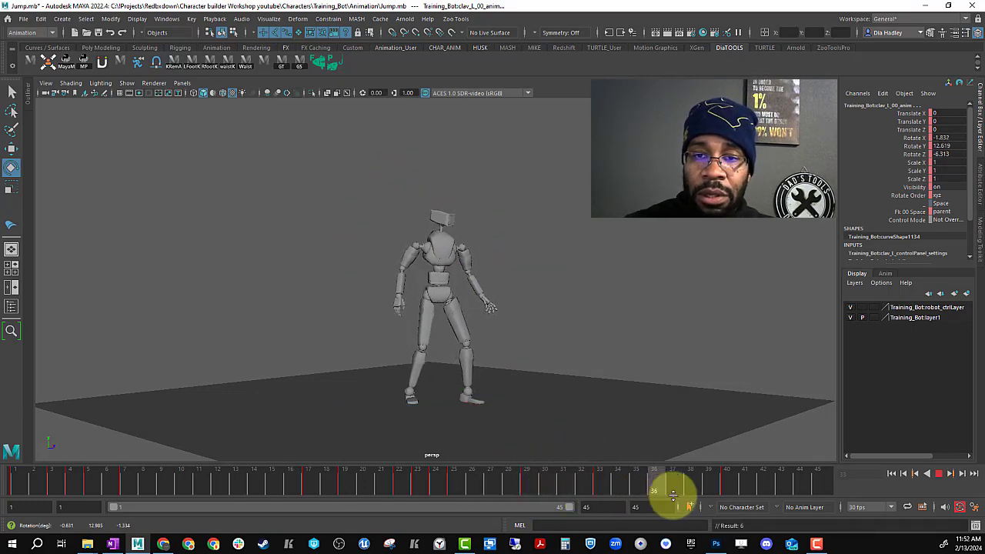
{"action": "left_click_drag", "start_coordinate": [711, 496], "coordinate": [523, 492]}
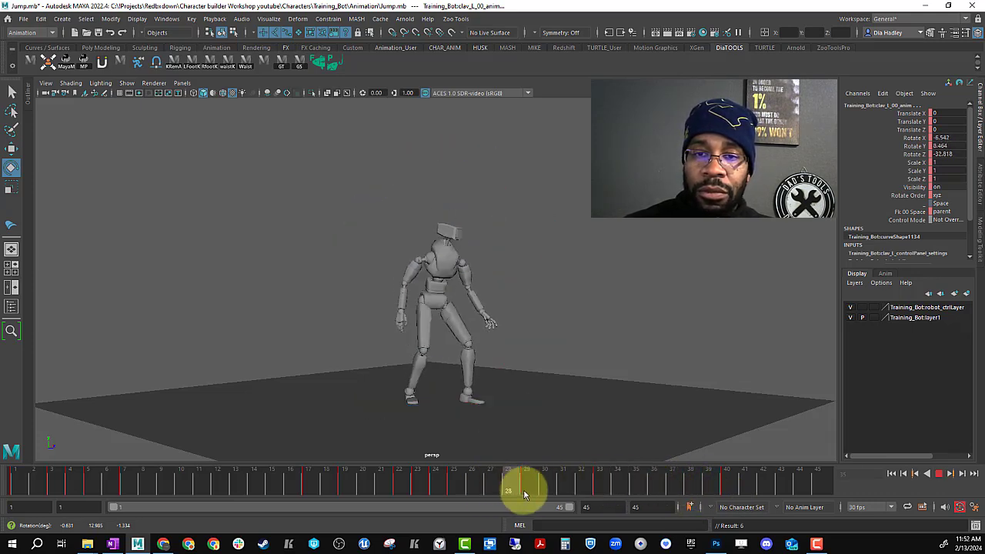
{"action": "mouse_move", "coordinate": [690, 500]}
{"action": "left_mouse_down"}
{"action": "mouse_move", "coordinate": [615, 500]}
{"action": "mouse_move", "coordinate": [681, 495]}
{"action": "mouse_move", "coordinate": [627, 490]}
{"action": "mouse_move", "coordinate": [510, 495]}
{"action": "mouse_move", "coordinate": [690, 489]}
{"action": "left_mouse_up"}
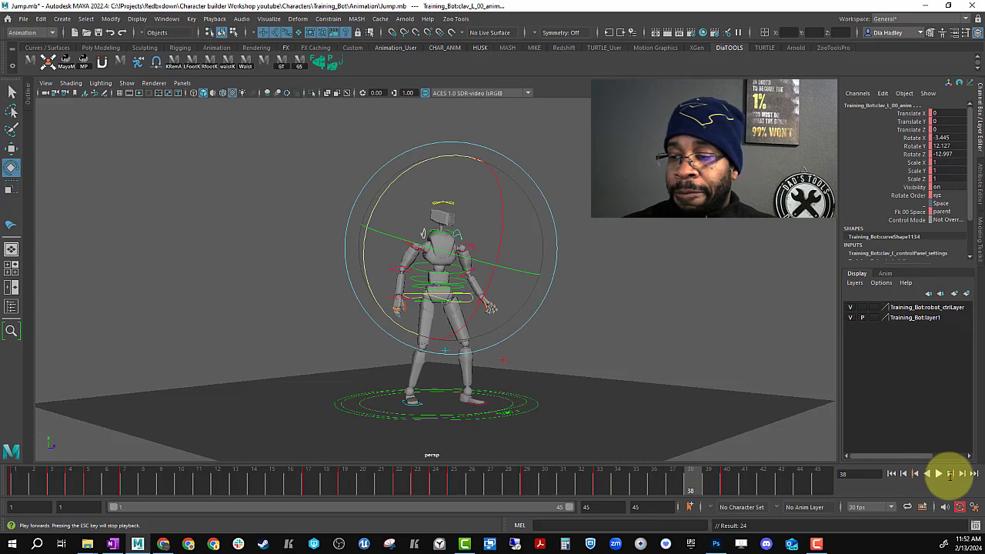
{"action": "left_click", "coordinate": [938, 473]}
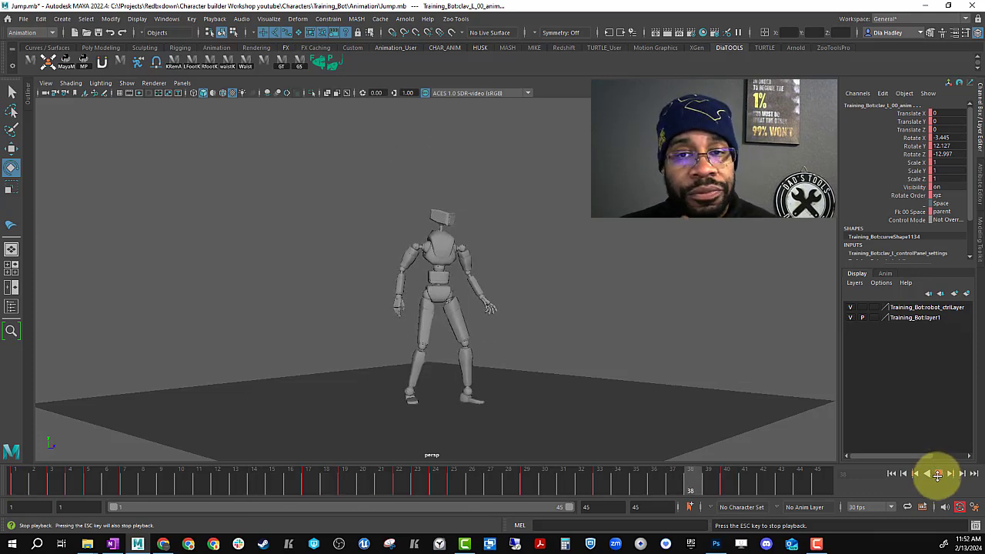
{"action": "left_click", "coordinate": [938, 474]}
View the jump from the front, an angle and the side while scrubbing and playing it to examine poses and timing.
{"action": "left_click_drag", "start_coordinate": [549, 306], "coordinate": [586, 372], "text": "alt"}
{"action": "left_click_drag", "start_coordinate": [578, 473], "coordinate": [446, 494]}
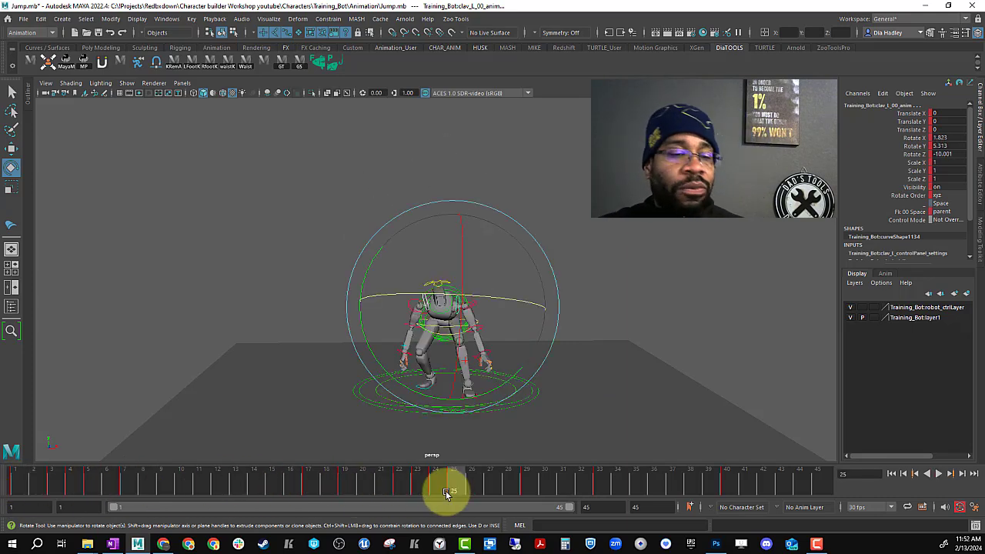
{"action": "left_click_drag", "start_coordinate": [15, 487], "coordinate": [70, 490]}
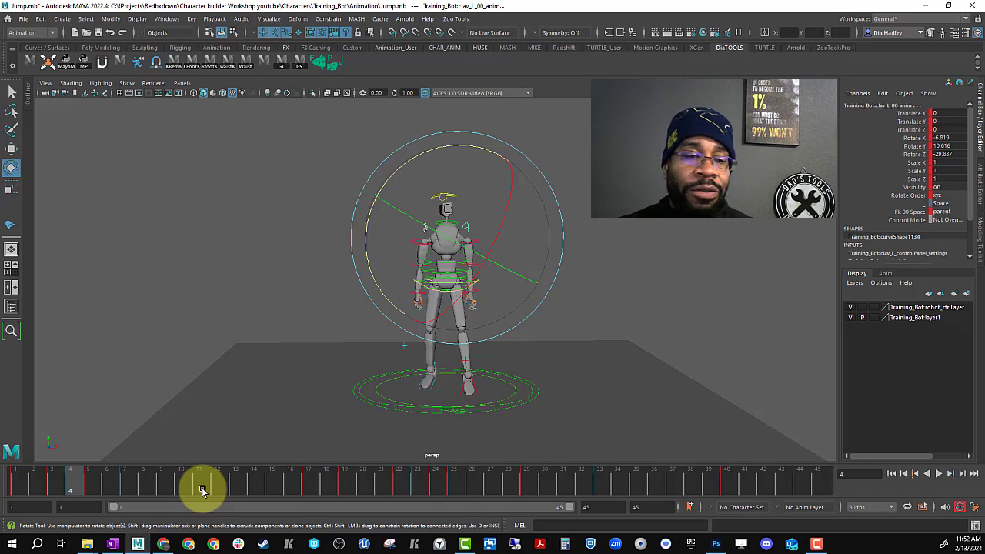
{"action": "mouse_move", "coordinate": [141, 472]}
{"action": "left_mouse_down"}
{"action": "mouse_move", "coordinate": [97, 480]}
{"action": "mouse_move", "coordinate": [143, 488]}
{"action": "left_mouse_up"}
{"action": "left_click_drag", "start_coordinate": [544, 407], "coordinate": [608, 418], "text": "alt"}
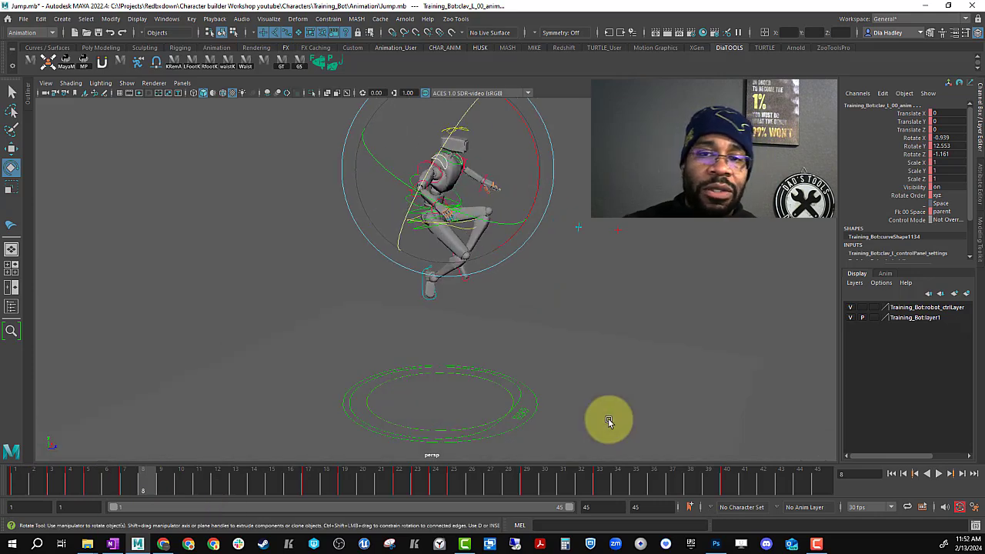
{"action": "left_click_drag", "start_coordinate": [459, 392], "coordinate": [523, 408], "text": "alt"}
{"action": "left_click_drag", "start_coordinate": [158, 475], "coordinate": [90, 493]}
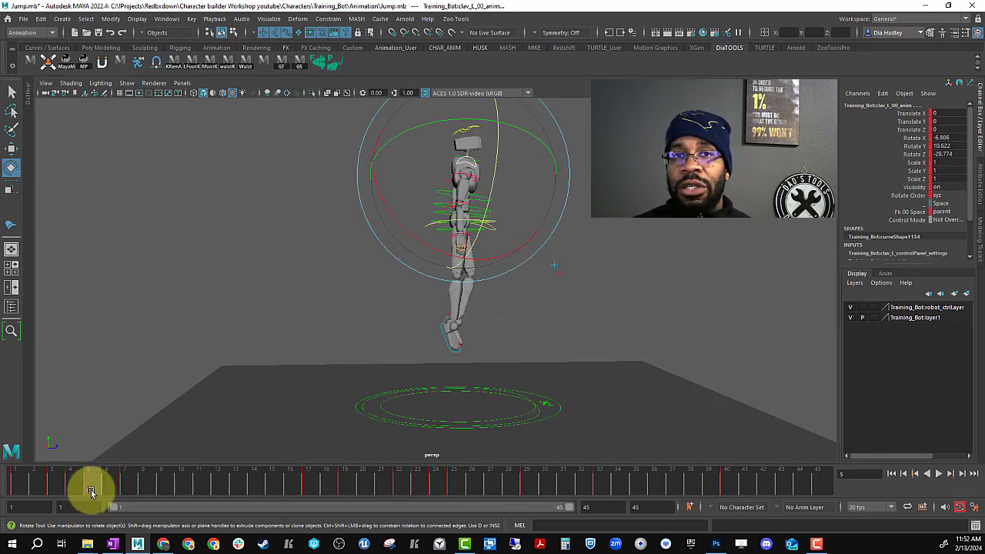
{"action": "mouse_move", "coordinate": [91, 492]}
{"action": "left_mouse_down"}
{"action": "mouse_move", "coordinate": [128, 482]}
{"action": "mouse_move", "coordinate": [101, 486]}
{"action": "left_mouse_up"}
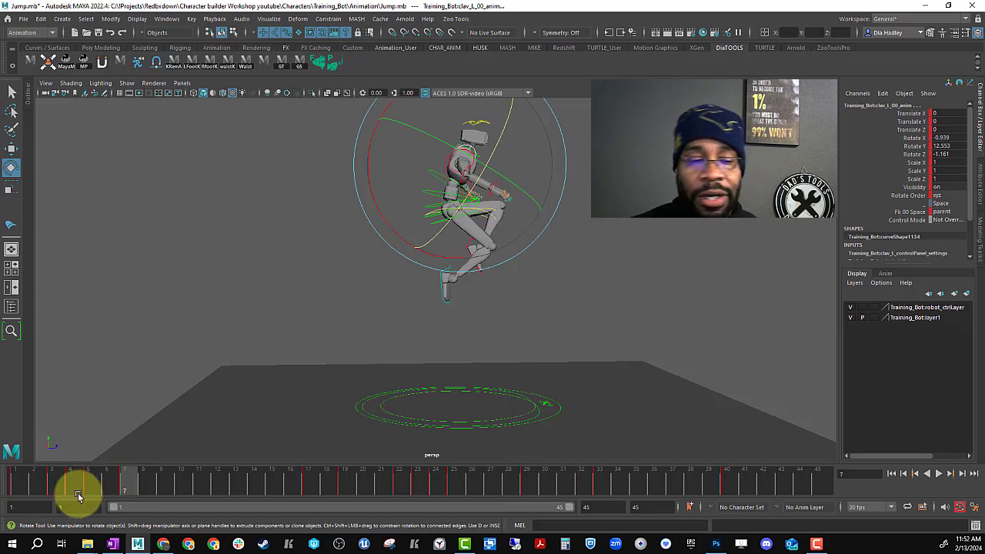
{"action": "left_click_drag", "start_coordinate": [77, 495], "coordinate": [745, 485]}
{"action": "left_click", "coordinate": [939, 474]}
{"action": "left_click_drag", "start_coordinate": [639, 376], "coordinate": [520, 381], "text": "alt"}
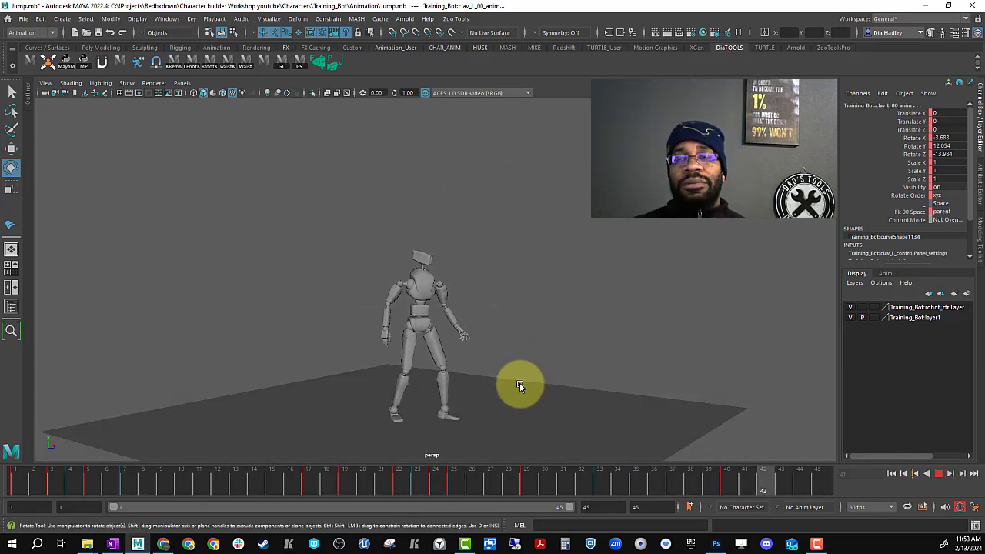